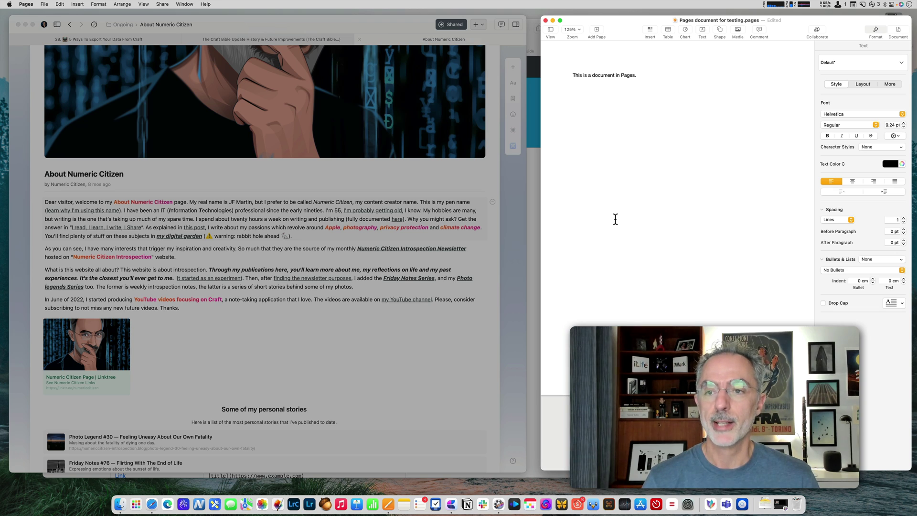
# Step: Paste the "Dear visitor" introduction paragraph below the first line of the Pages document and start a new paragraph after it
pyautogui.write('Dear visitor, welcome to my About Numeric Citizen page. My real name is JF Martin, but I prefer to be called Numeric Citizen, my content creator name. This is my pen name (learn why I\'m using this name). I have been an IT (Information Technologies) professional since the early nineties. I\'m 55, I\'m probably getting old, I know. My hobbies are many, but writing is the one that\'s taking up much of my spare time. I spend about twenty hours a week on writing and publishing (fully documented here). Why you might ask? Get the answer in "I read, I learn, I write, I Share". As explained in this post, I write about my passions which revolve around Apple, photography, privacy protection and climate change. You\'ll find plenty of stuff on these subjects in my digital garden (⚠ warning: rabbit hole ahead 🐇).')
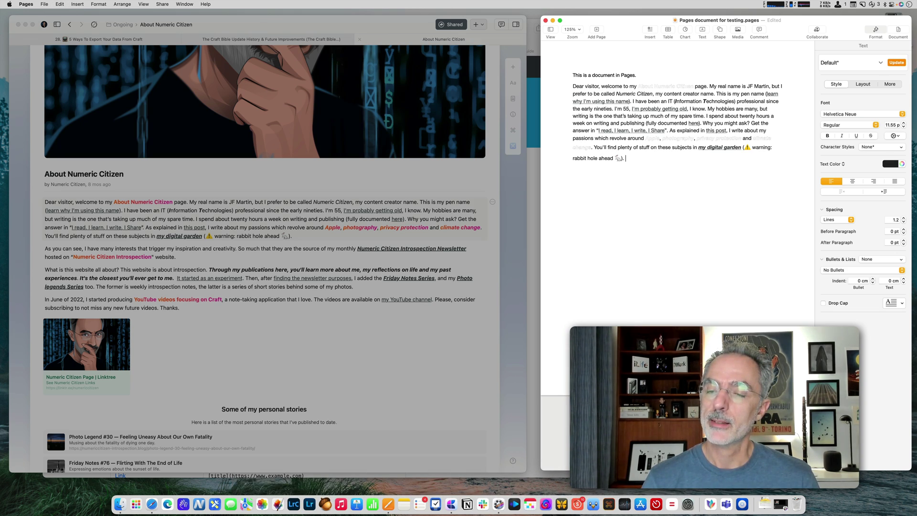
pyautogui.press('Return')
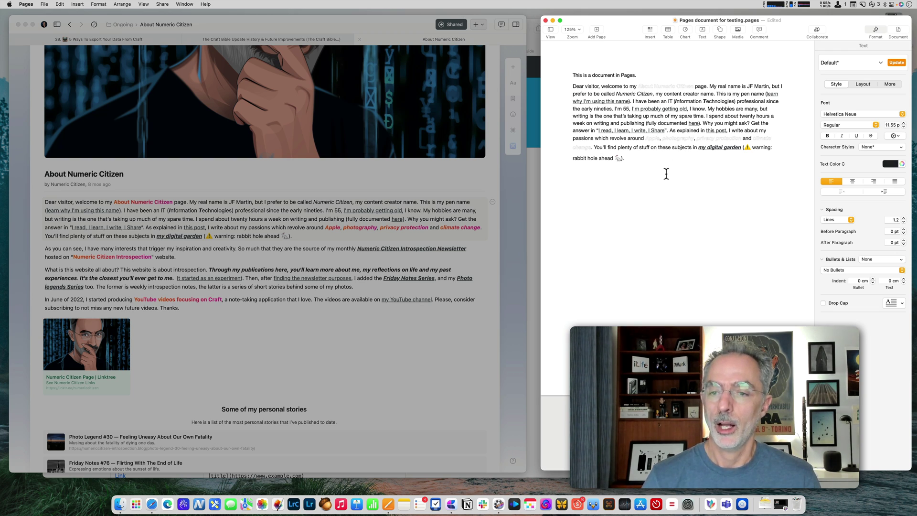
pyautogui.press('Return')
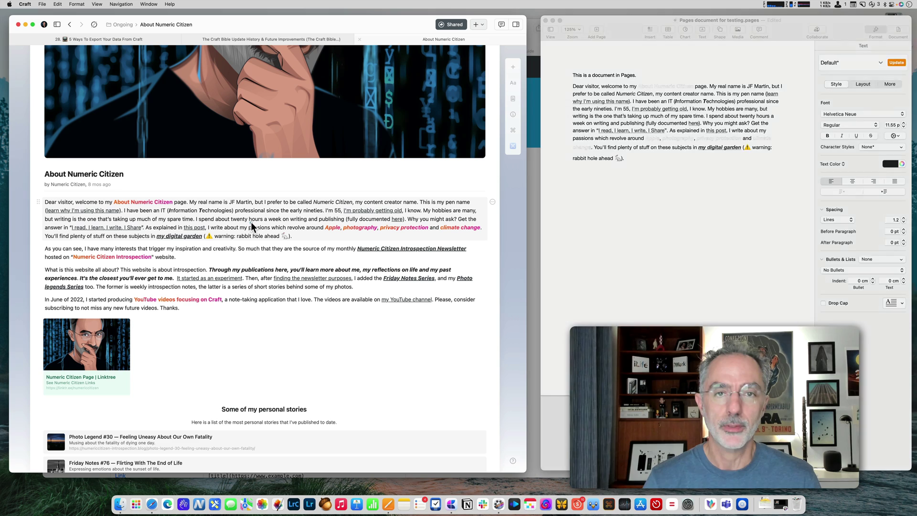
# Step: Copy the "What is this website all about?" paragraph from the Craft document into Pages and add a new line after it
pyautogui.click(255, 227)
pyautogui.click(271, 277)
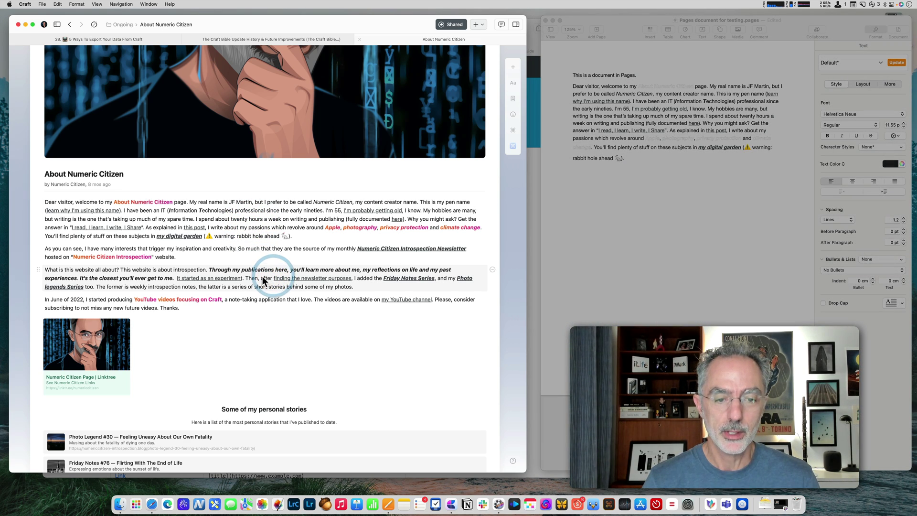
pyautogui.press('cmd+a')
pyautogui.press('cmd+c')
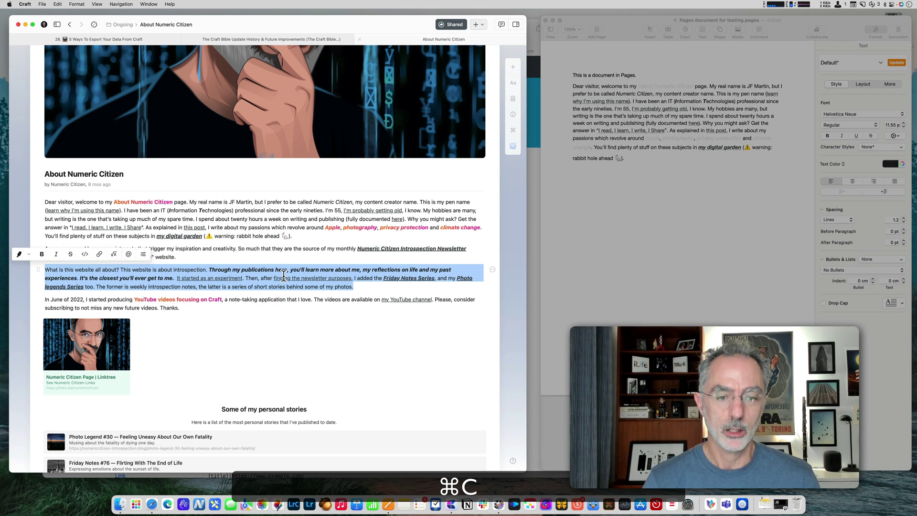
pyautogui.click(591, 246)
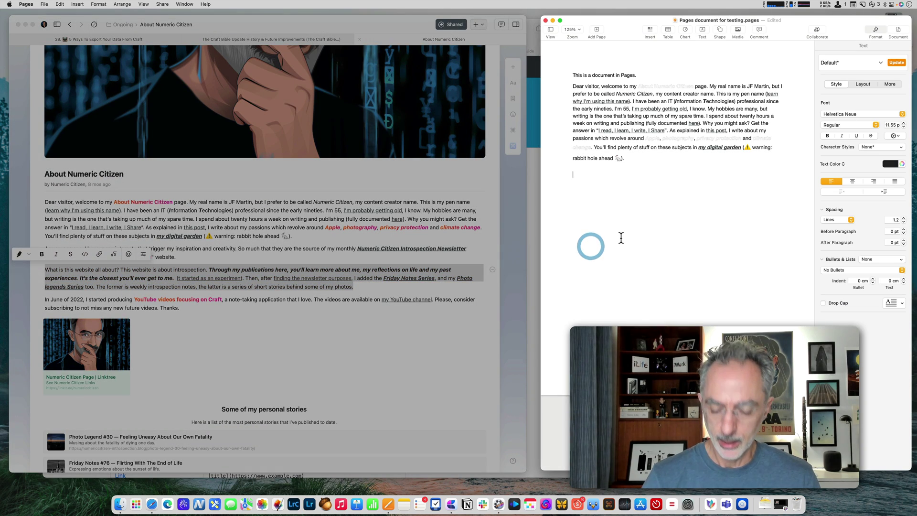
pyautogui.press('super+v')
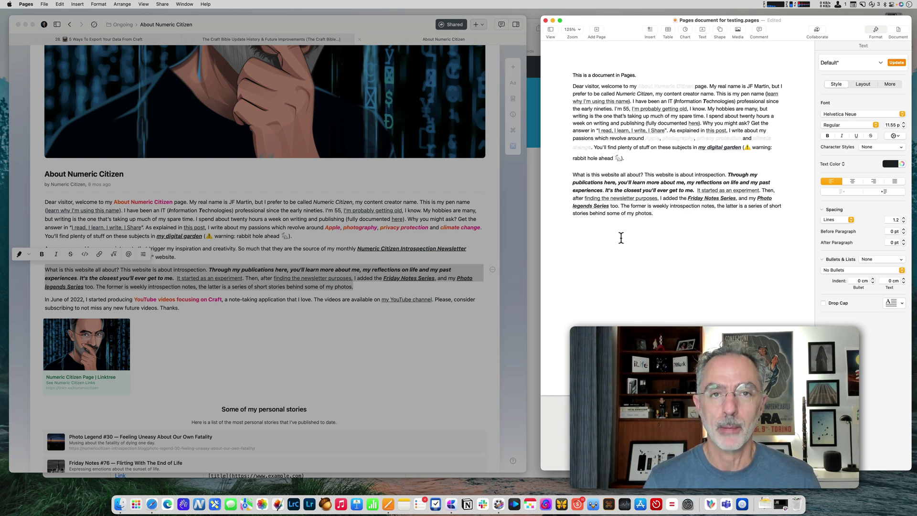
pyautogui.press('Return')
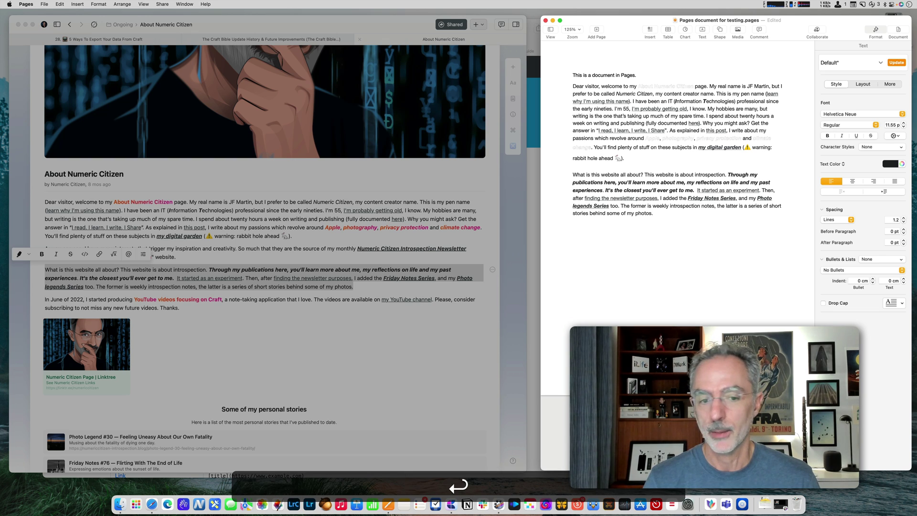
# Step: Copy the "Numeric Citizen Page | Linktree" link card from Craft into the Pages document and add a line after it
pyautogui.scroll(-3, 339, 300)
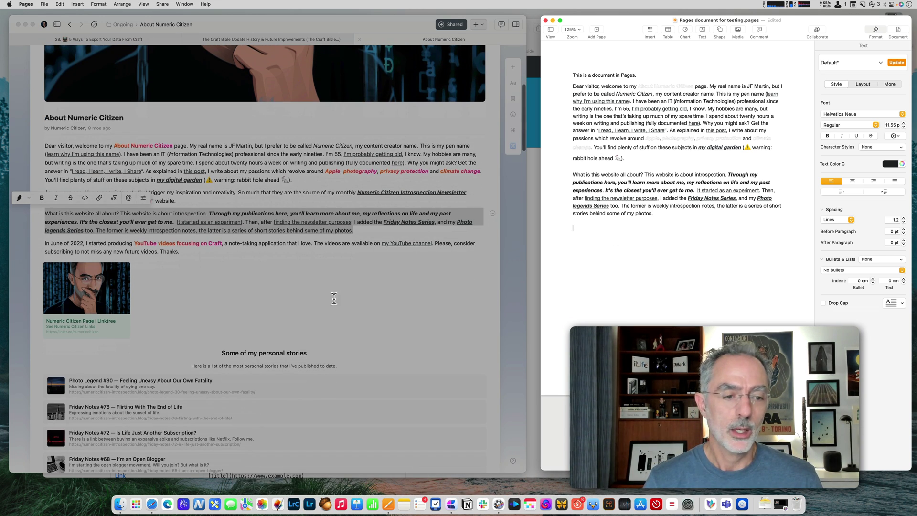
pyautogui.click(98, 286)
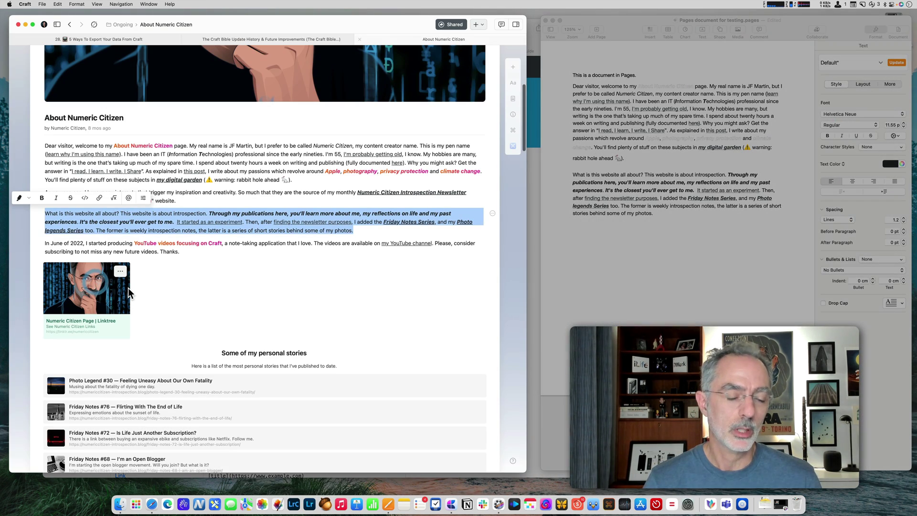
pyautogui.click(79, 289)
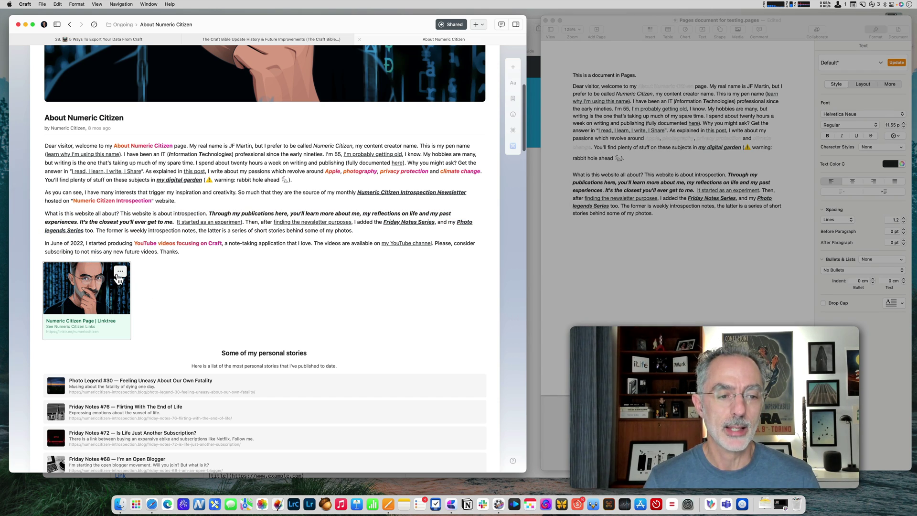
pyautogui.click(119, 272)
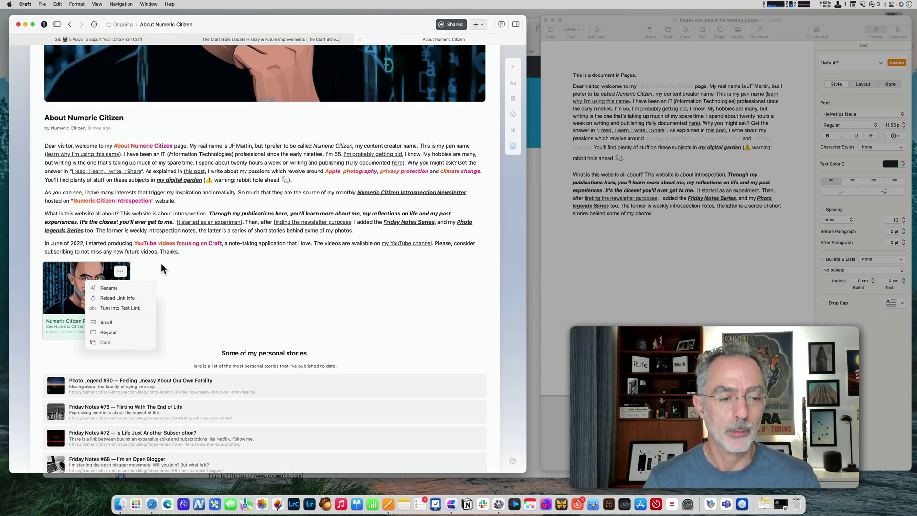
pyautogui.click(161, 264)
pyautogui.click(120, 270)
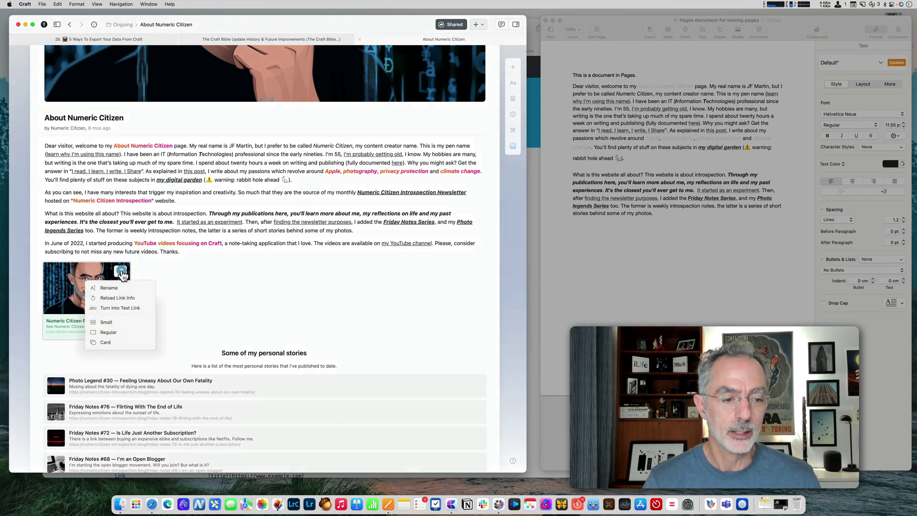
pyautogui.click(176, 269)
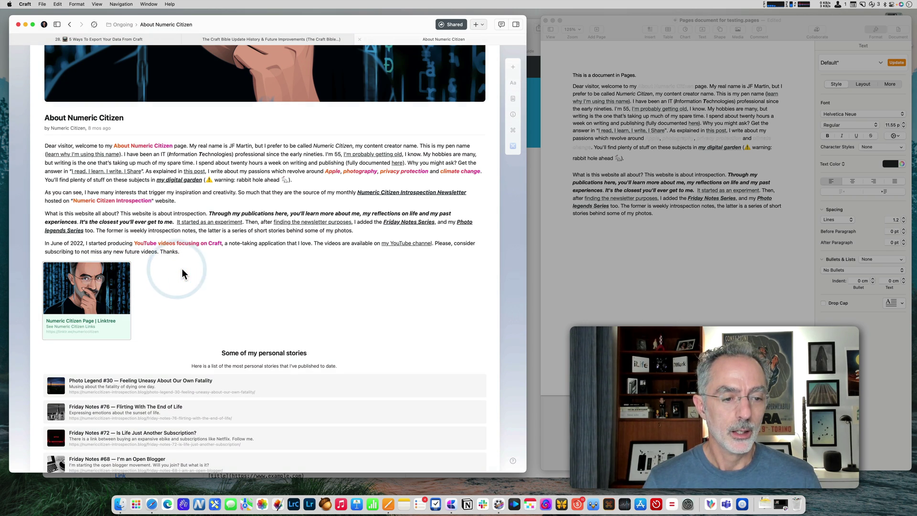
pyautogui.press('super+c')
pyautogui.click(606, 313)
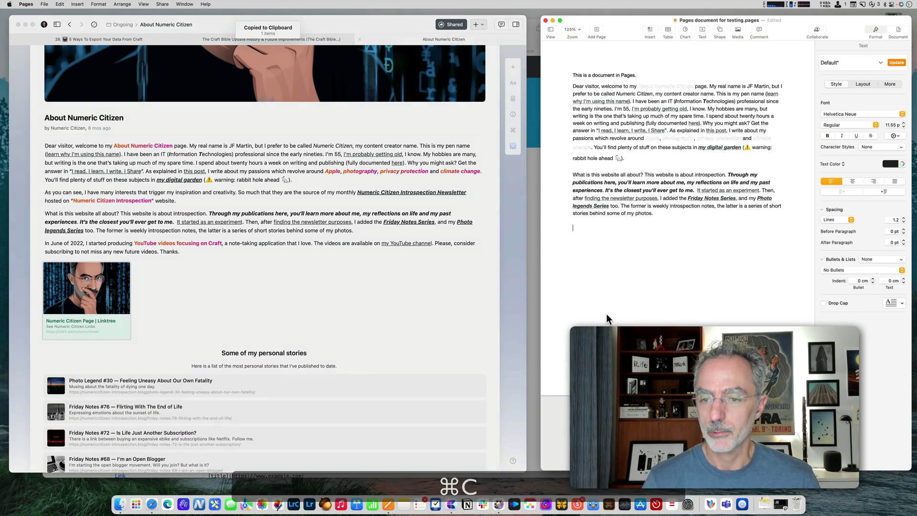
pyautogui.press('super+v')
pyautogui.press('Return')
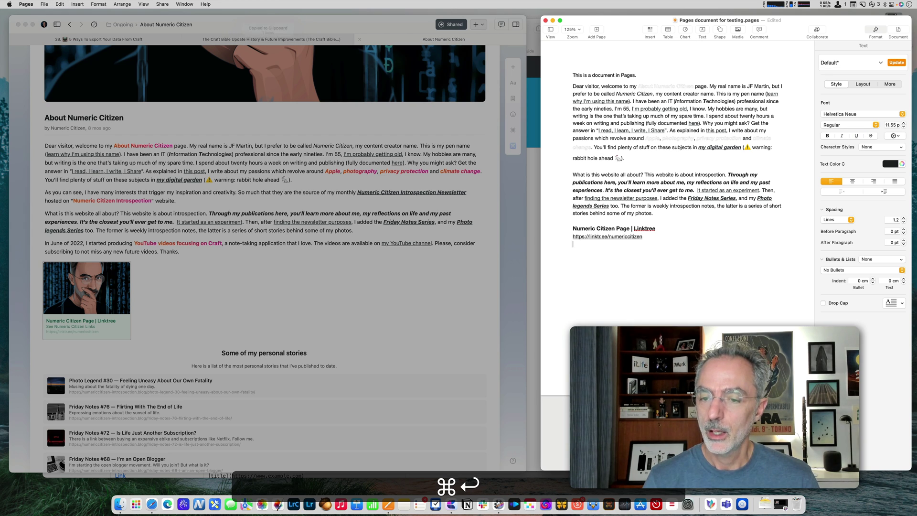
# Step: Copy the "Friday Notes #76 — Flirting With The End of Life" link block from Craft to the end of the Pages document
pyautogui.click(293, 320)
pyautogui.scroll(-2, 285, 329)
pyautogui.click(223, 356)
pyautogui.press('super+c')
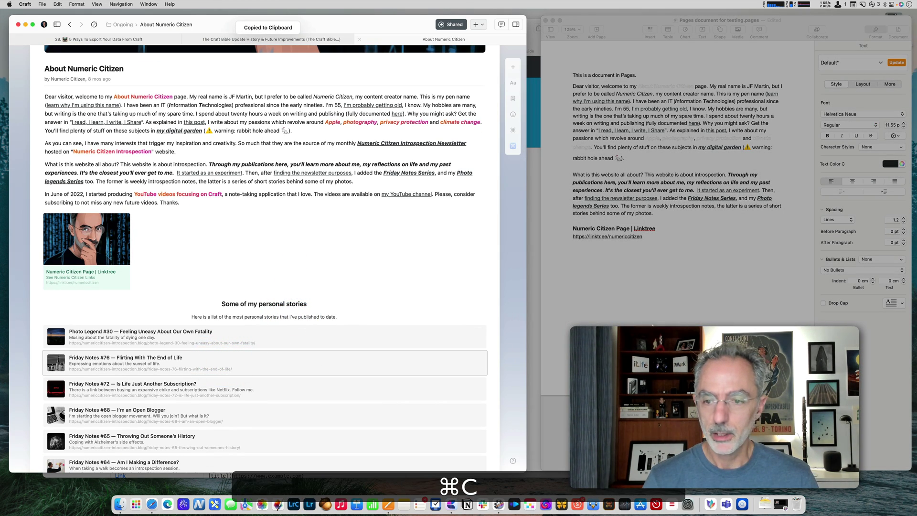
pyautogui.click(652, 323)
pyautogui.press('super+v')
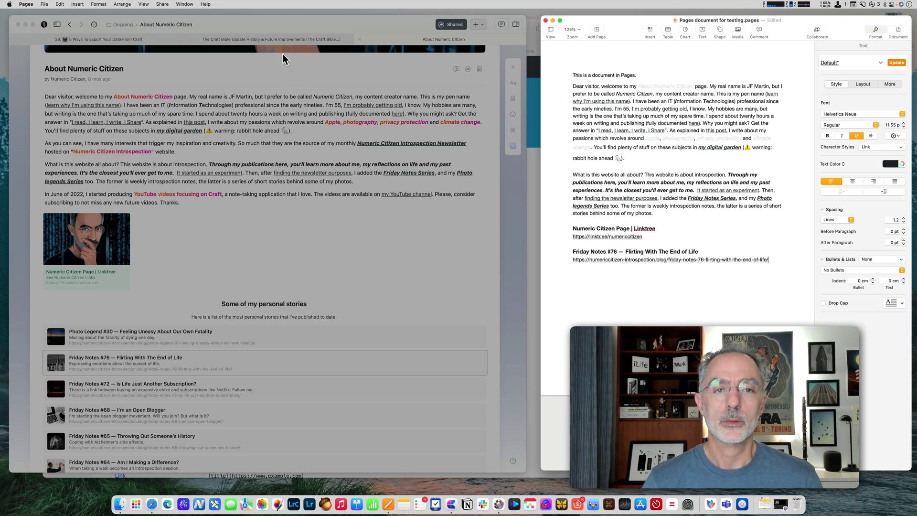
# Step: Copy the v0.85 to v0.96 rows of the Craft Bible releases history table and paste them on a new line in Pages
pyautogui.click(278, 40)
pyautogui.click(272, 40)
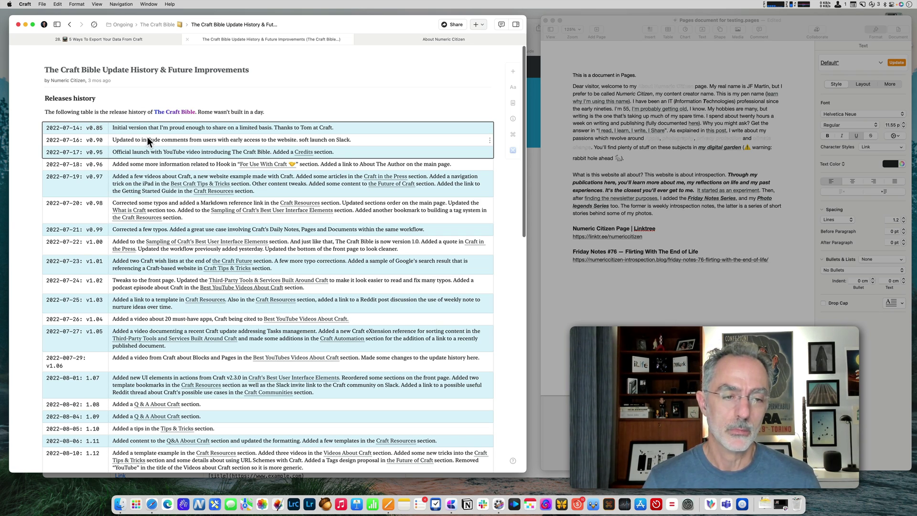
pyautogui.click(88, 137)
pyautogui.keyDown('shift'); pyautogui.click(200, 160); pyautogui.keyUp('shift')
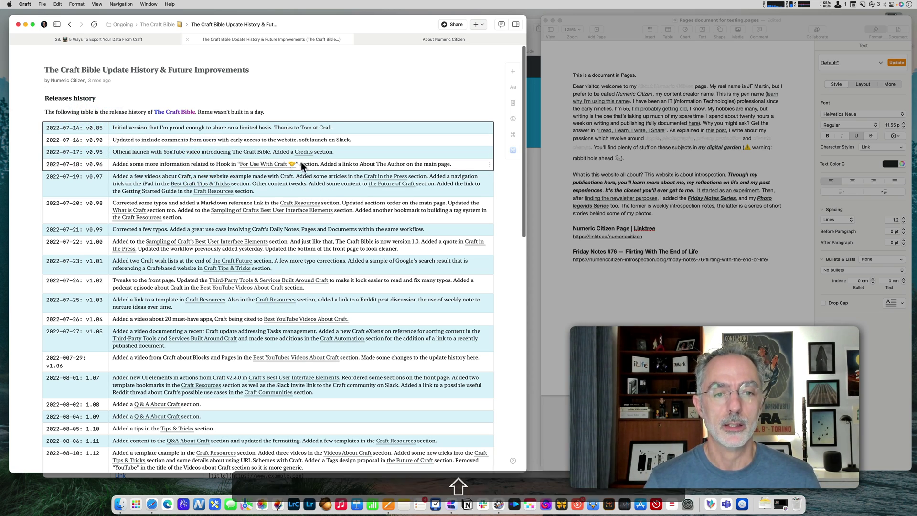
pyautogui.press('super+c')
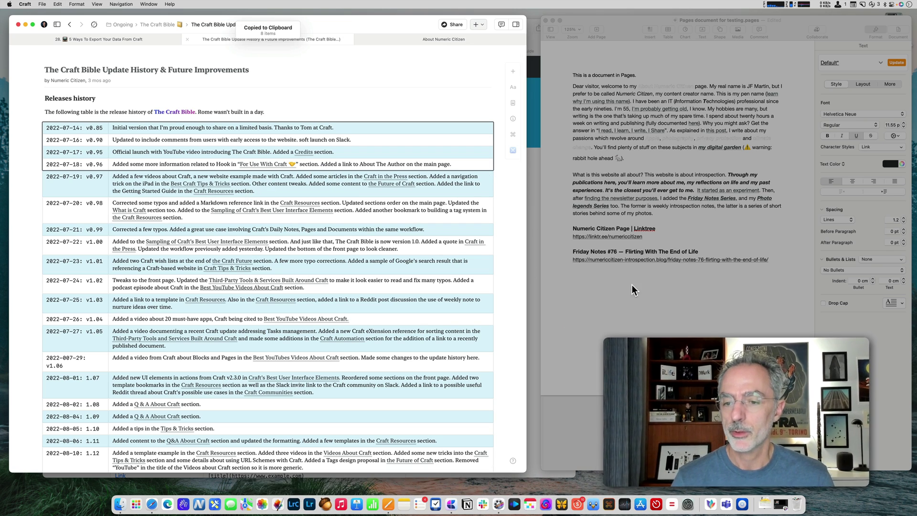
pyautogui.click(632, 285)
pyautogui.press('super+Return')
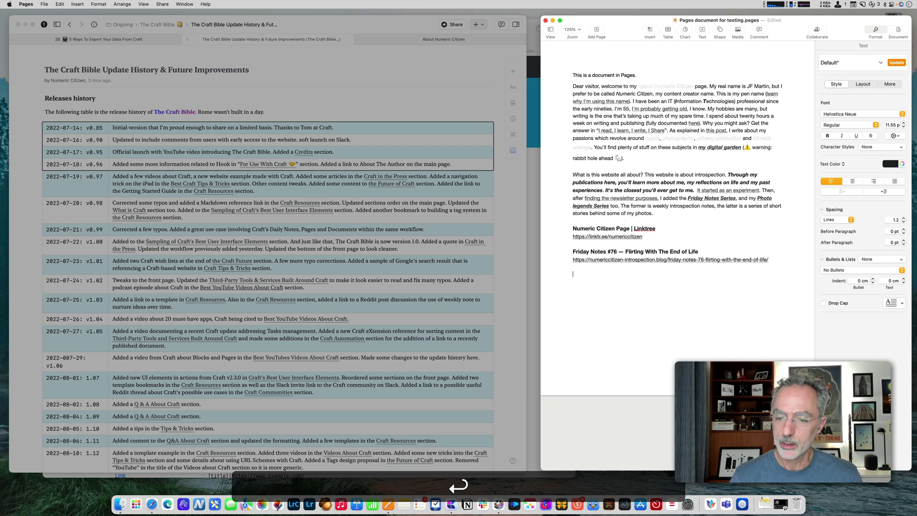
pyautogui.press('super+v')
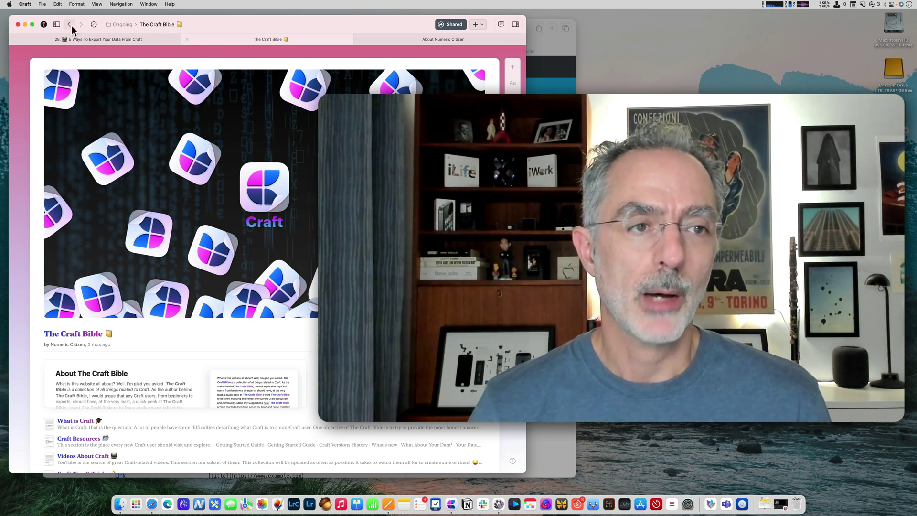
# Step: Show the document list in Craft and examine which export formats The Craft Bible offers there
pyautogui.click(56, 25)
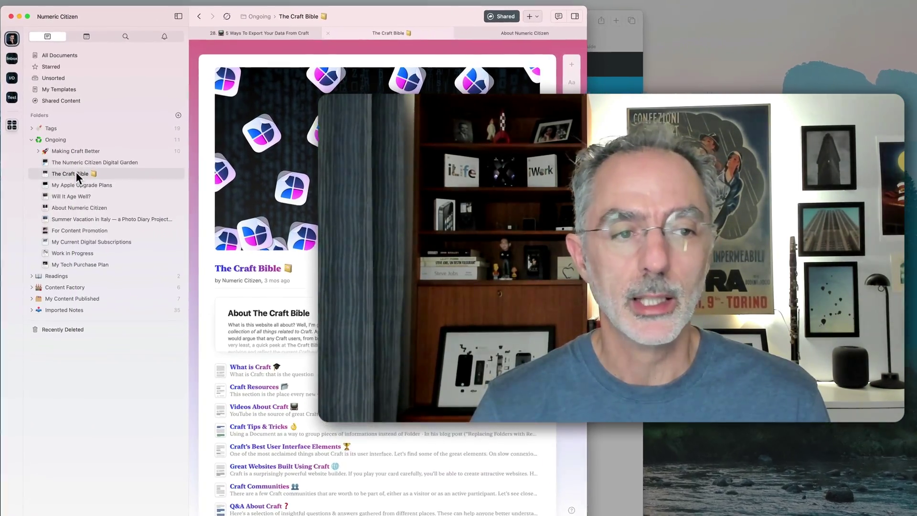
pyautogui.rightClick(76, 174)
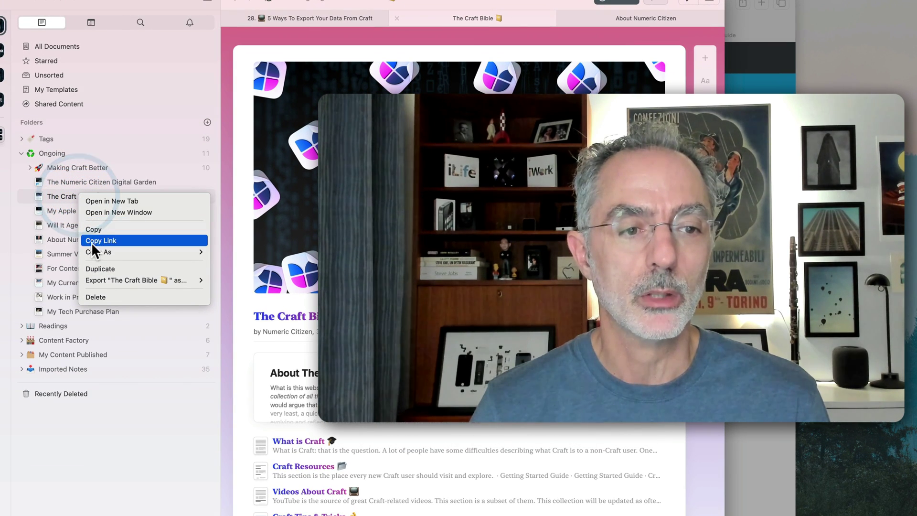
pyautogui.moveTo(110, 278)
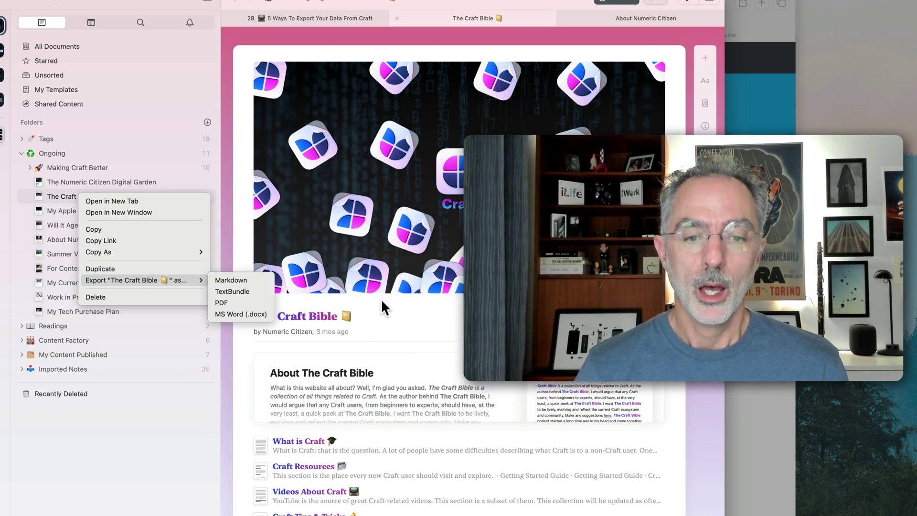
pyautogui.click(407, 302)
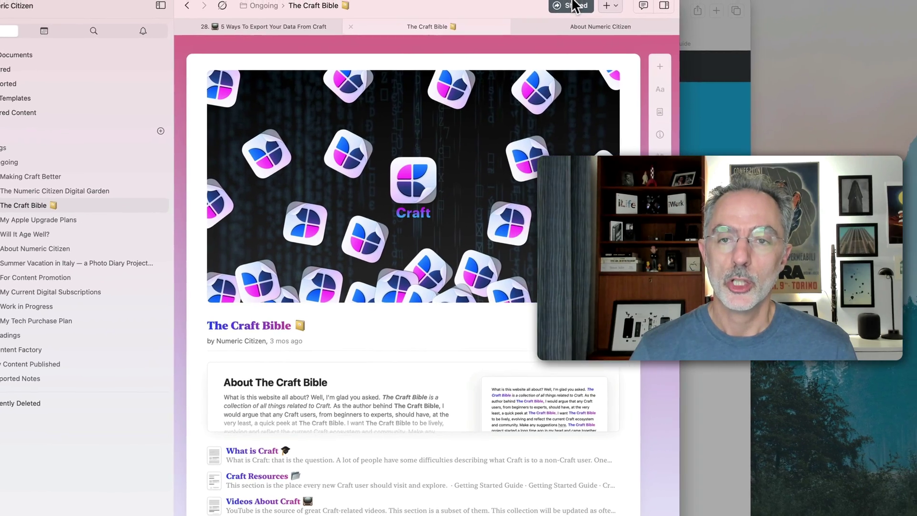
# Step: Review the export options in The Craft Bible's sharing settings, including the advanced ones
pyautogui.click(618, 2)
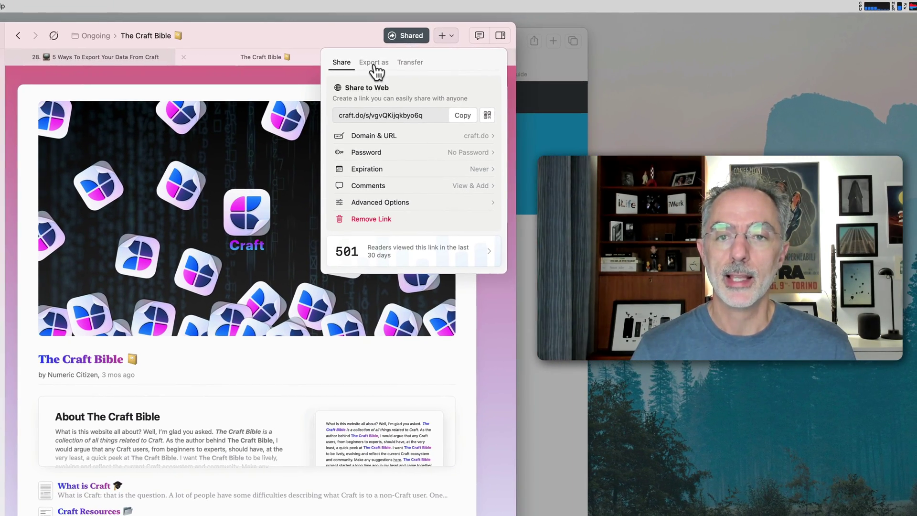
pyautogui.click(496, 40)
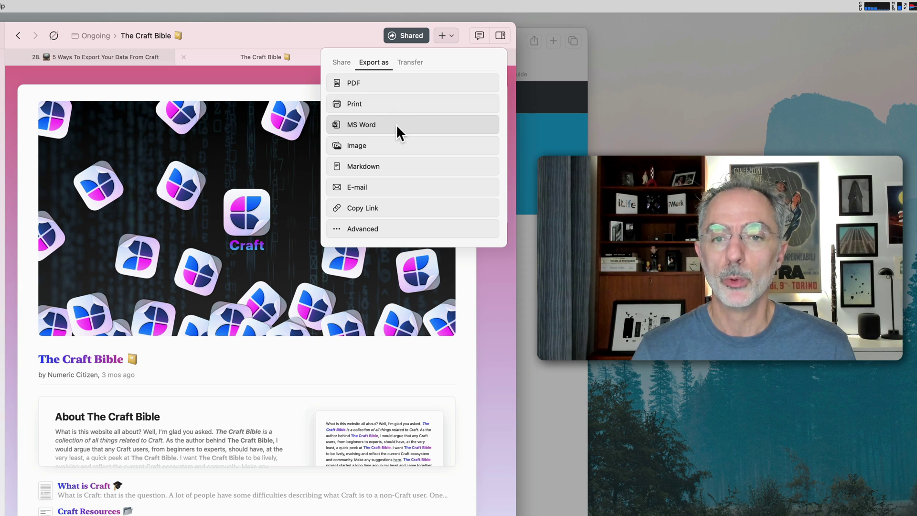
pyautogui.click(372, 229)
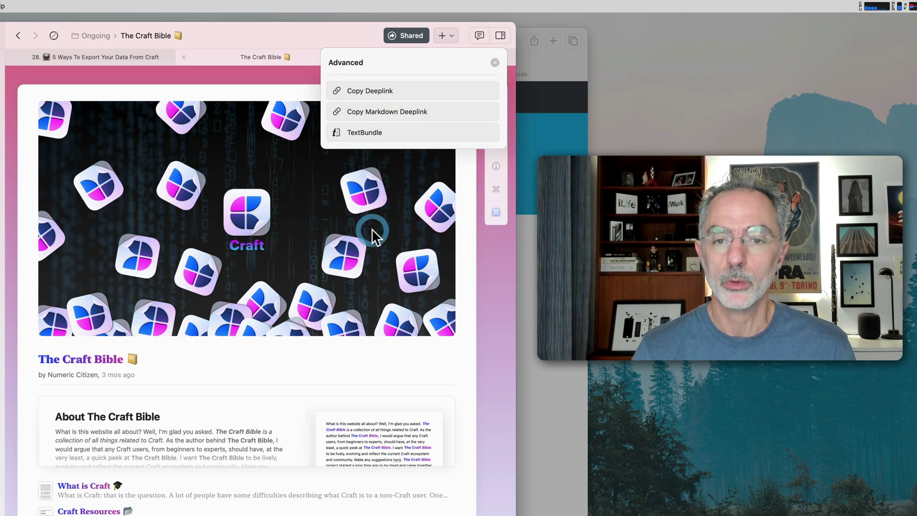
pyautogui.click(494, 63)
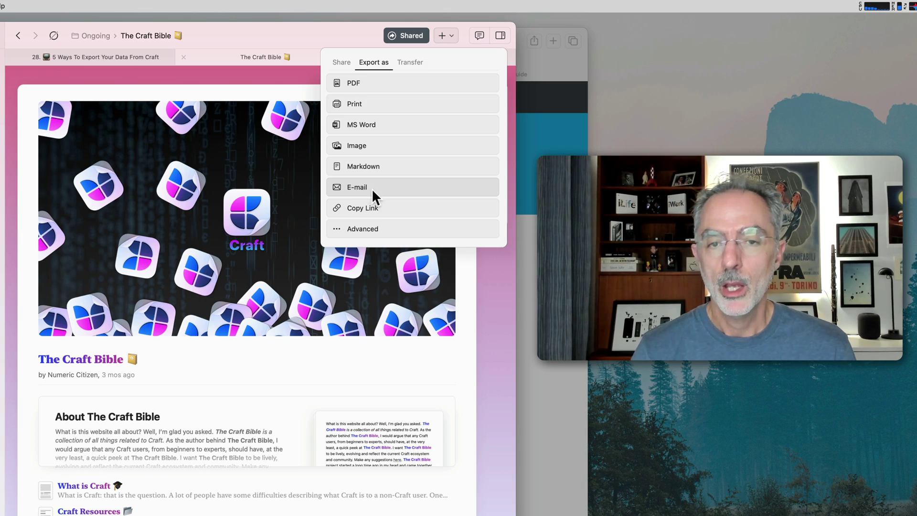
pyautogui.click(216, 191)
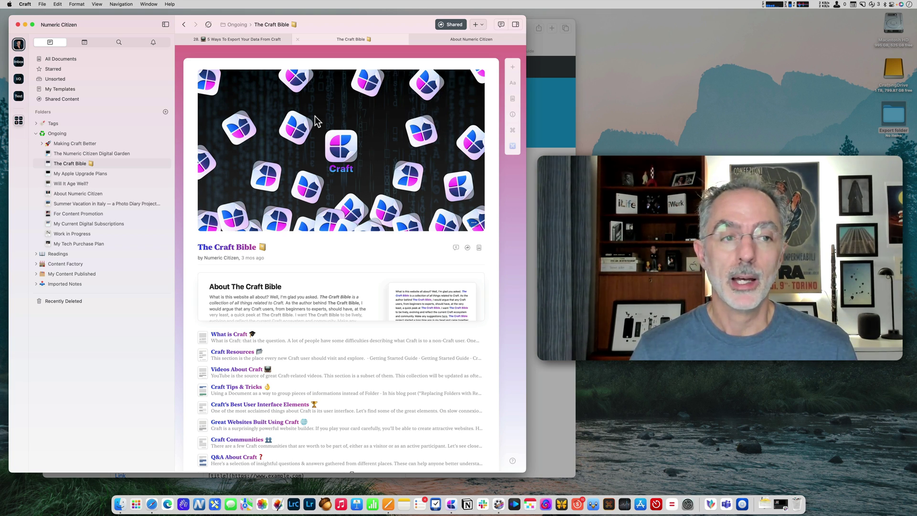
# Step: Open the Ongoing folder and check the formats available for exporting its contents, without exporting anything
pyautogui.click(63, 134)
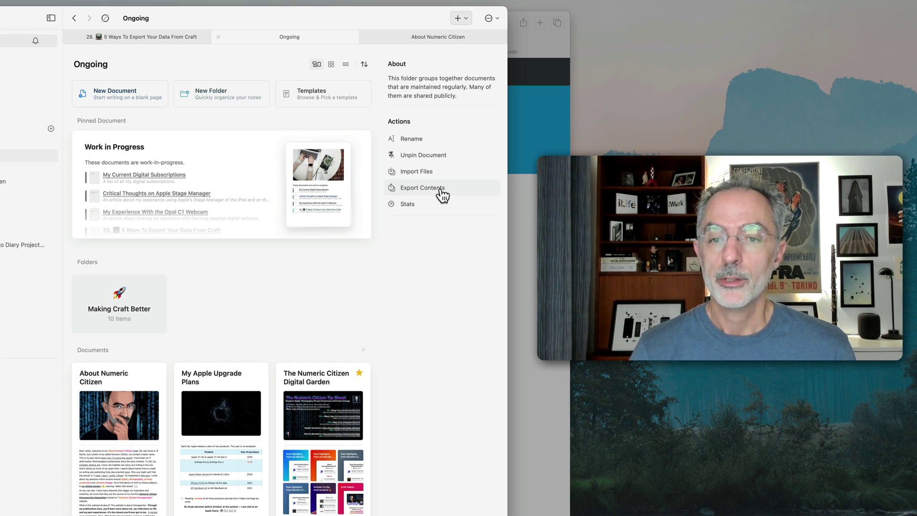
pyautogui.click(442, 189)
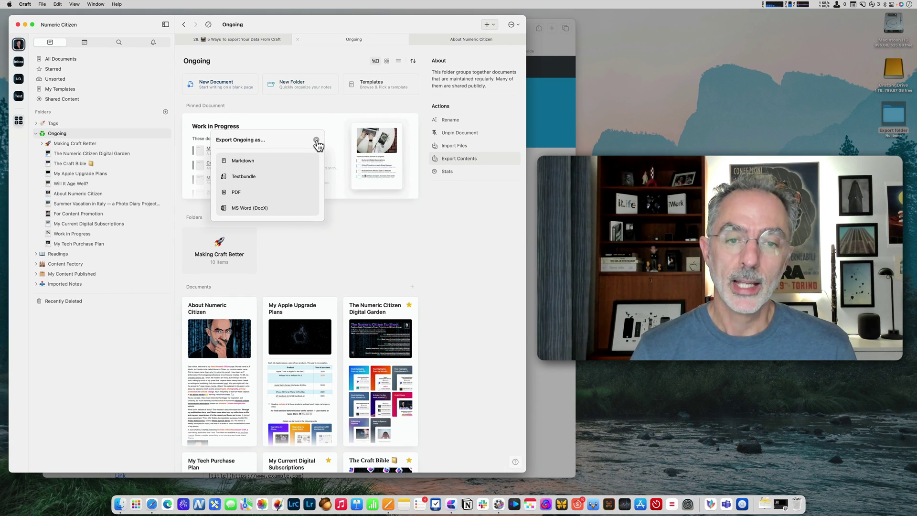
pyautogui.click(316, 140)
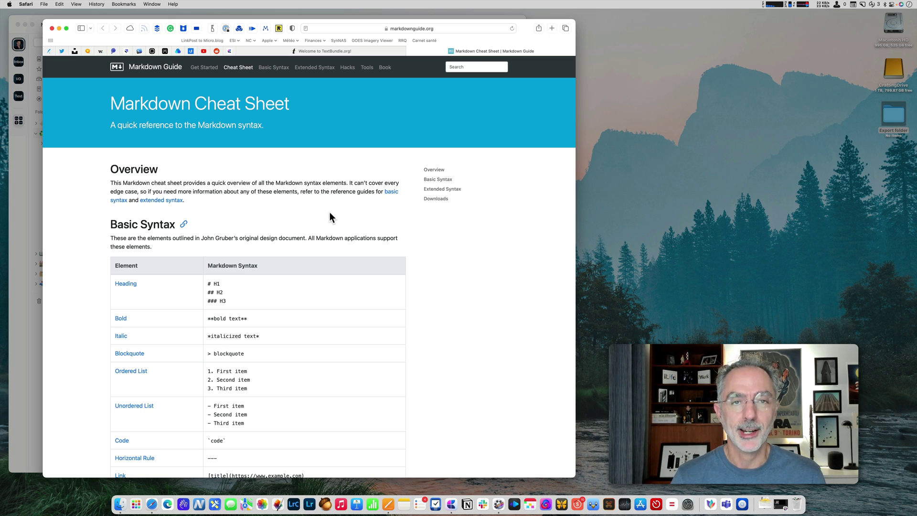
# Step: Examine the basic and extended syntax tables on the Markdown Cheat Sheet page in Safari, after a brief look at TextBundle.org
pyautogui.click(335, 51)
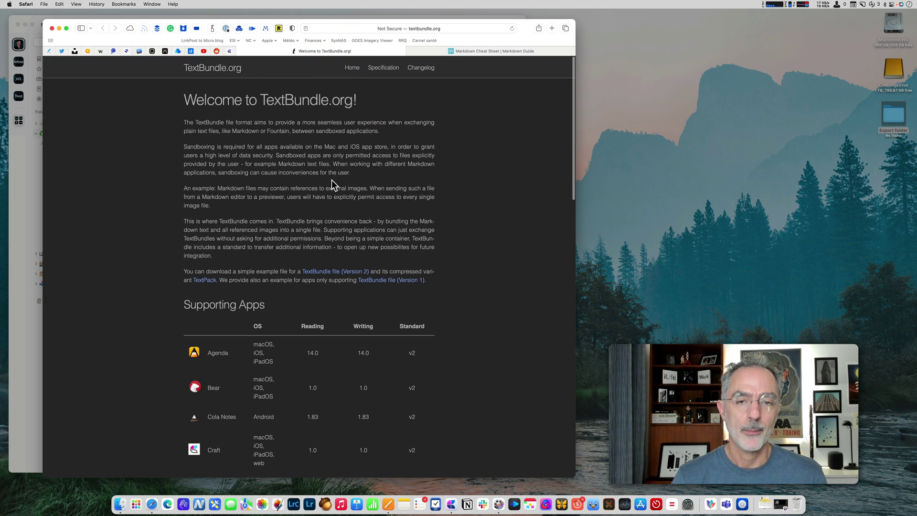
pyautogui.click(469, 51)
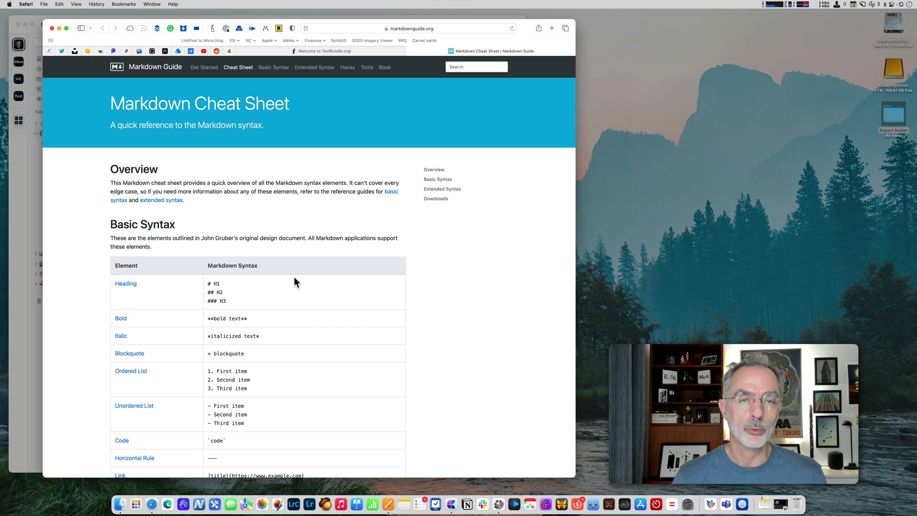
pyautogui.scroll(-3, 288, 307)
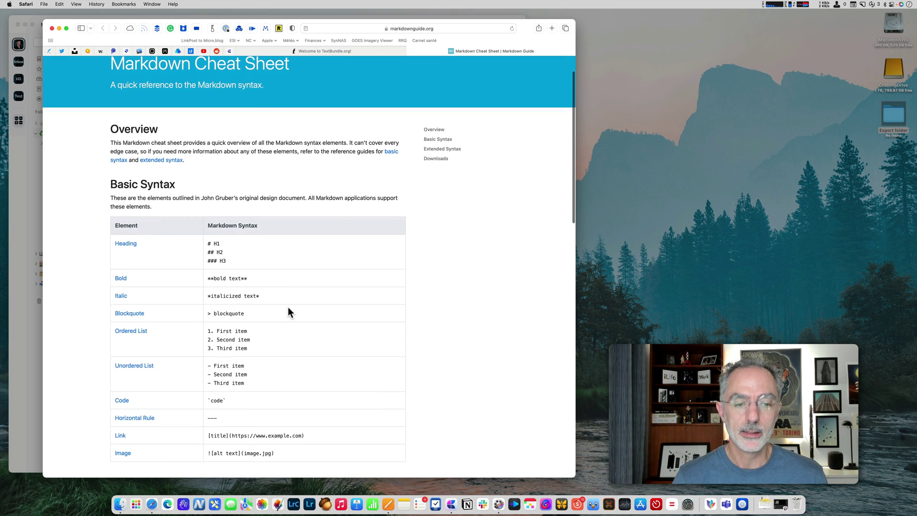
pyautogui.scroll(-3, 288, 308)
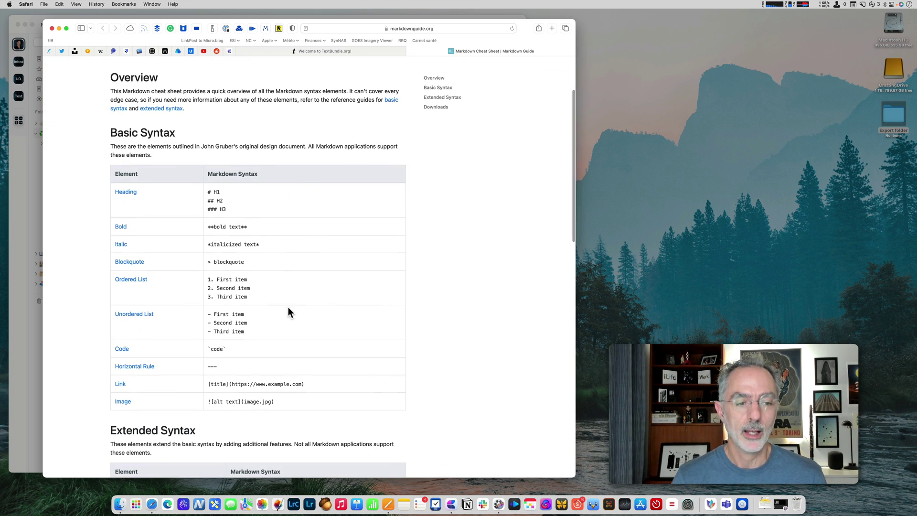
pyautogui.scroll(-3, 147, 270)
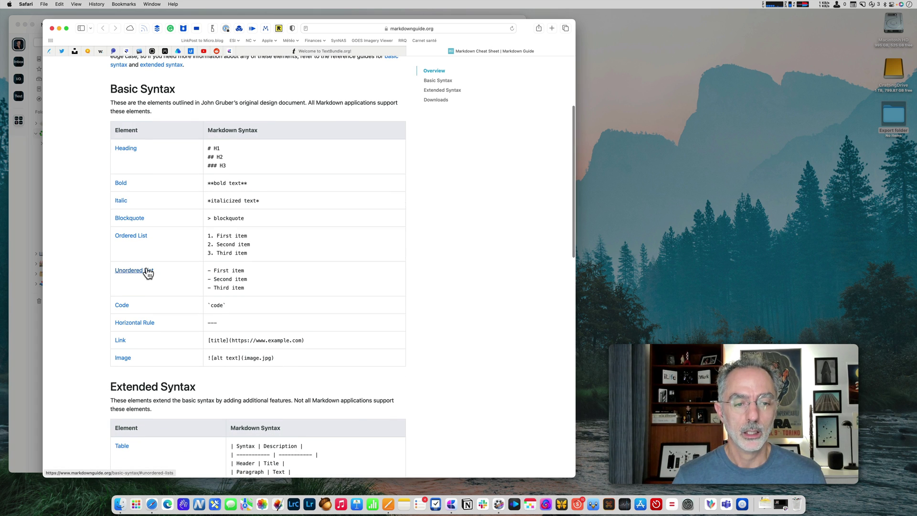
pyautogui.scroll(-2, 147, 270)
pyautogui.scroll(-2, 147, 272)
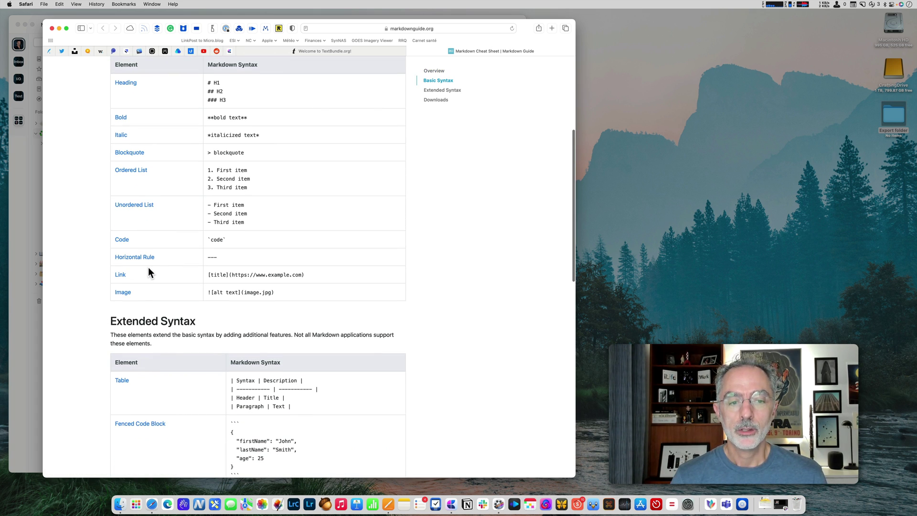
pyautogui.scroll(2, 263, 219)
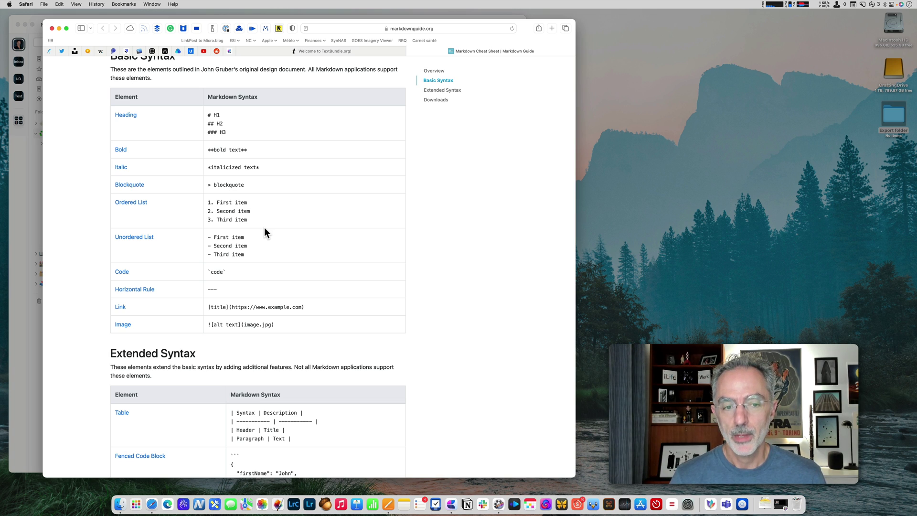
pyautogui.scroll(4, 264, 227)
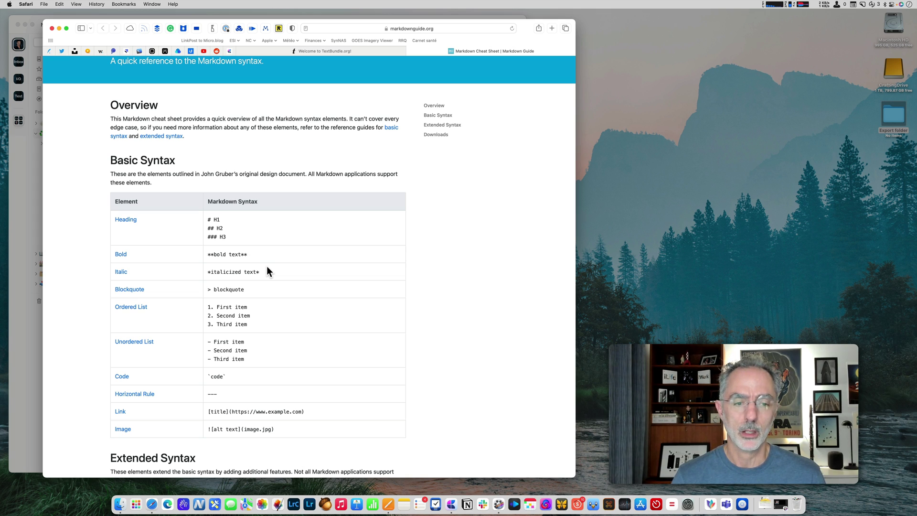
pyautogui.scroll(3, 267, 271)
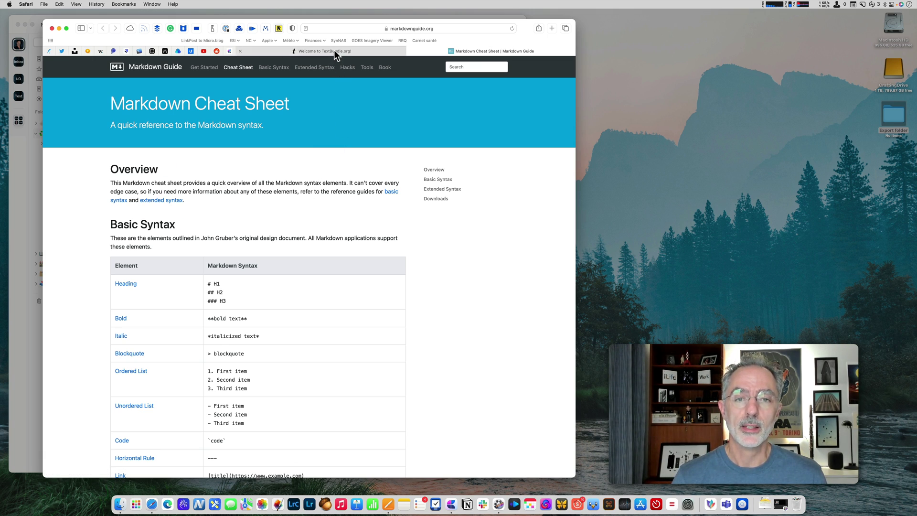
# Step: Read the TextBundle.org format description and examine its list of supporting apps, comparing it briefly with the Markdown Cheat Sheet page
pyautogui.moveTo(334, 49)
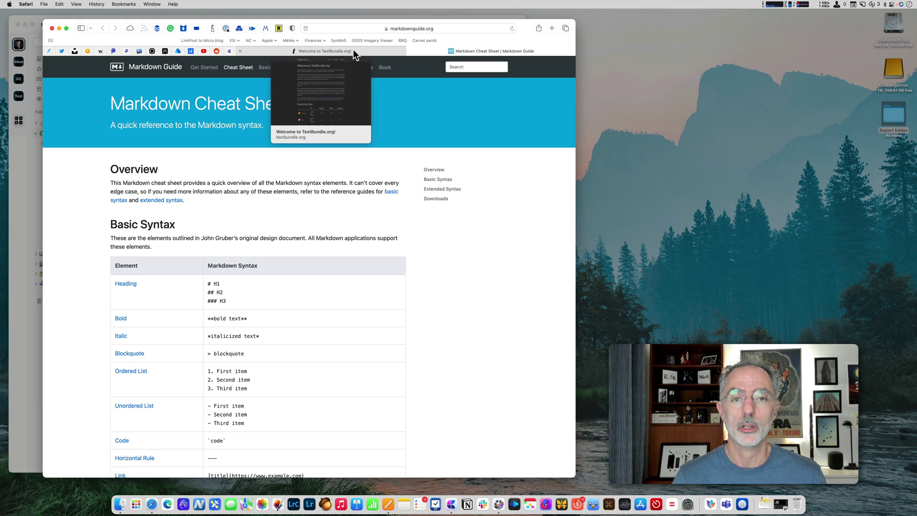
pyautogui.click(353, 50)
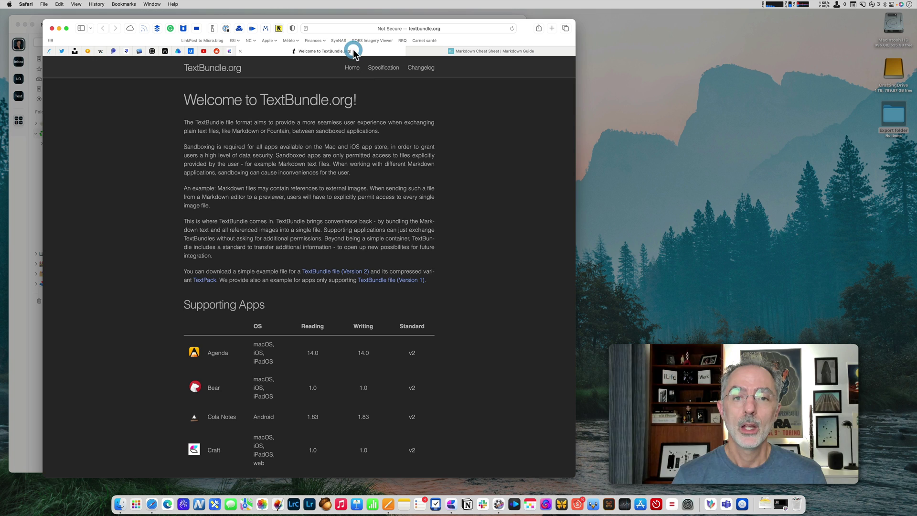
pyautogui.scroll(-2, 336, 166)
pyautogui.scroll(-1, 336, 166)
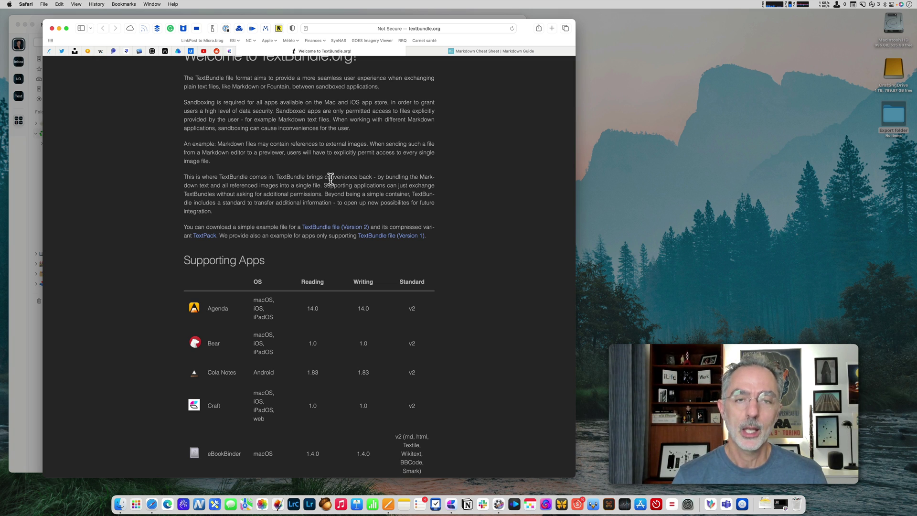
pyautogui.scroll(-5, 333, 179)
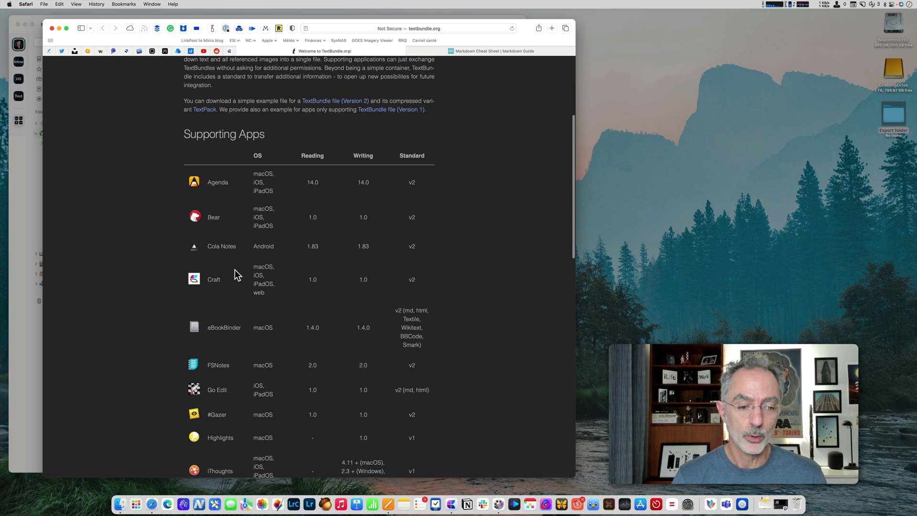
pyautogui.scroll(-4, 237, 271)
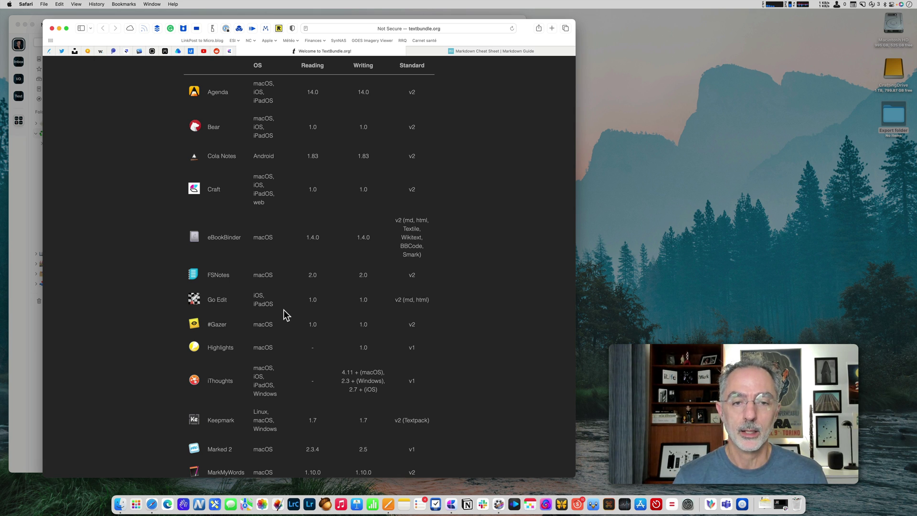
pyautogui.scroll(10, 284, 309)
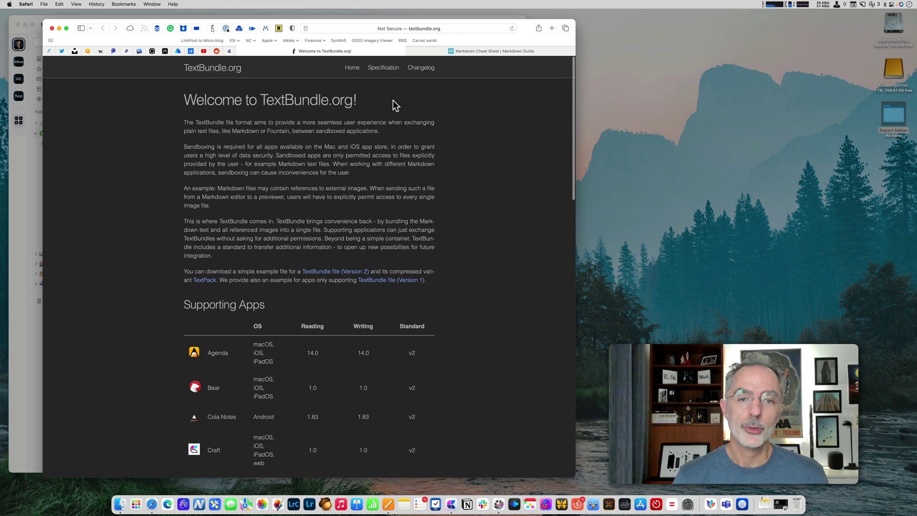
pyautogui.click(441, 53)
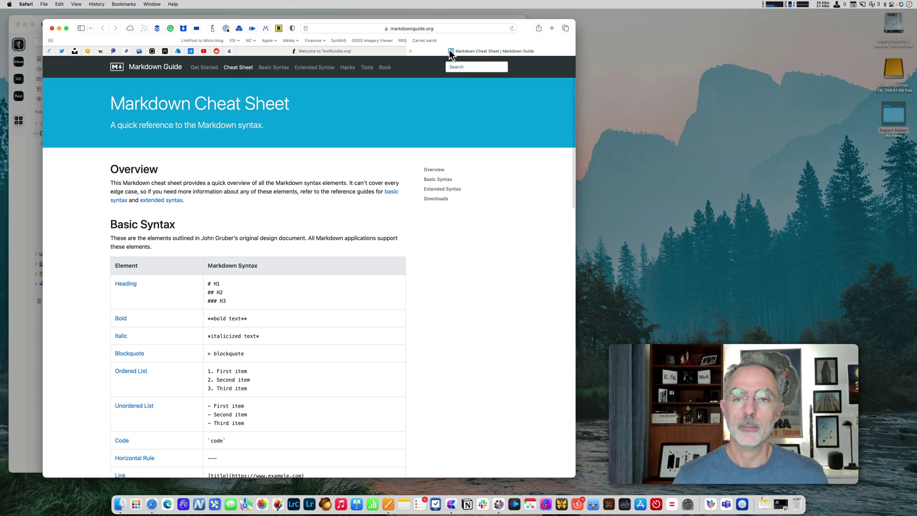
pyautogui.click(347, 50)
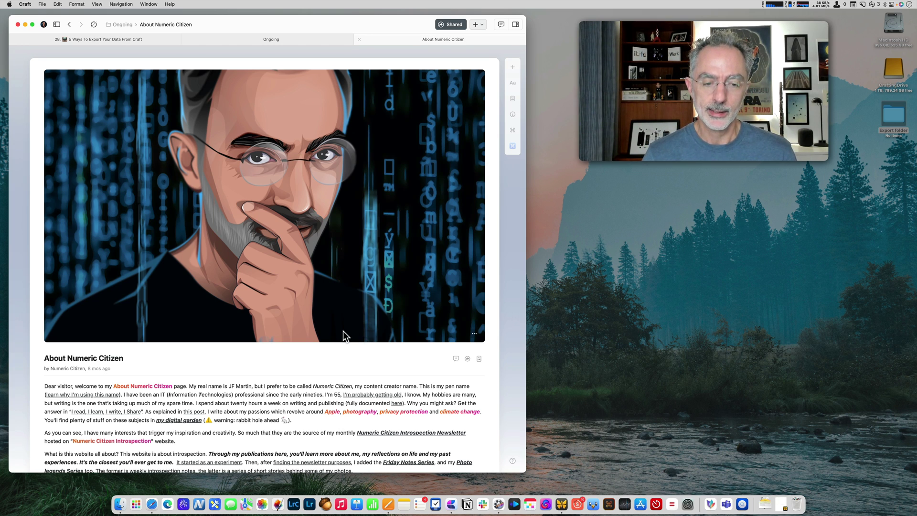
# Step: Look through the whole About Numeric Citizen document in Craft, from its text and link cards to its images, and return to its beginning
pyautogui.scroll(-5, 342, 330)
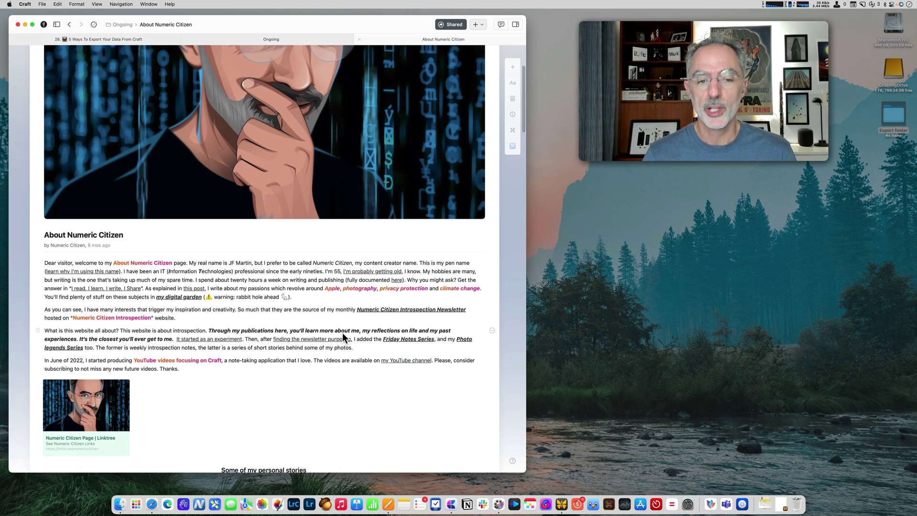
pyautogui.scroll(-1, 308, 343)
pyautogui.scroll(-7, 307, 343)
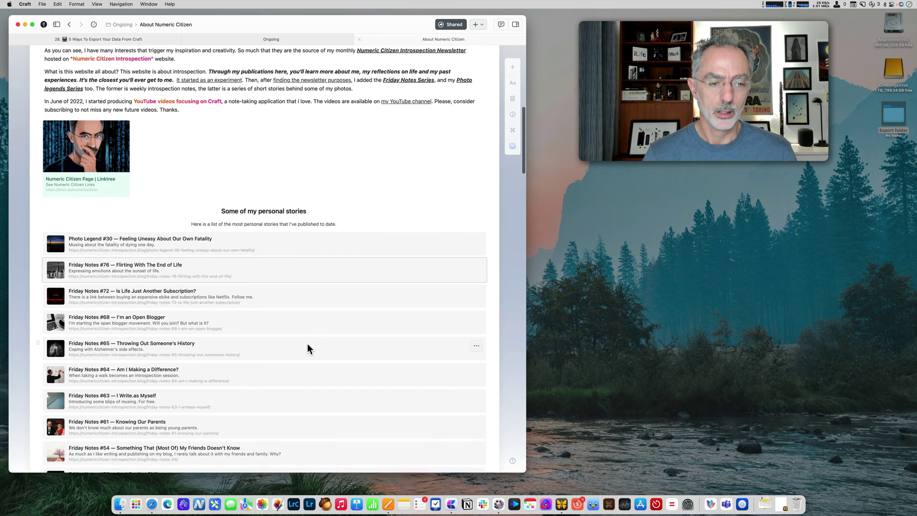
pyautogui.scroll(4, 307, 344)
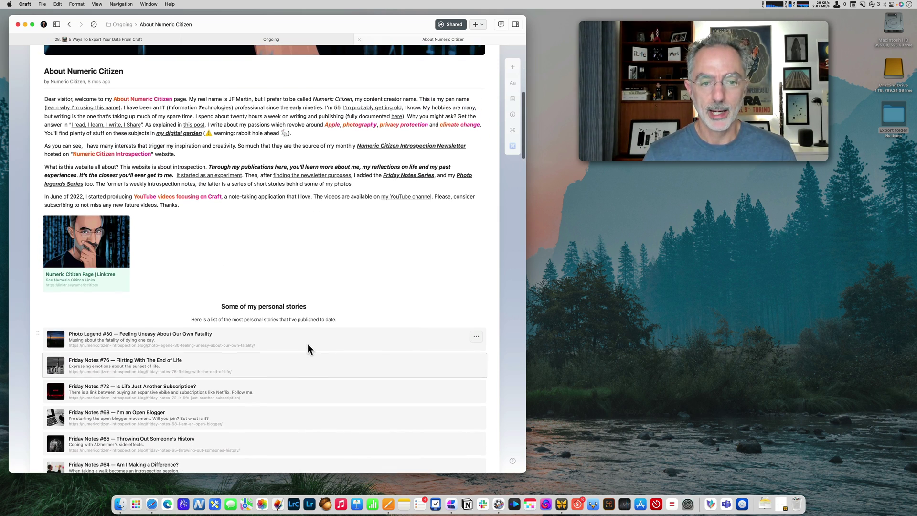
pyautogui.scroll(-15, 307, 343)
pyautogui.scroll(-20, 308, 344)
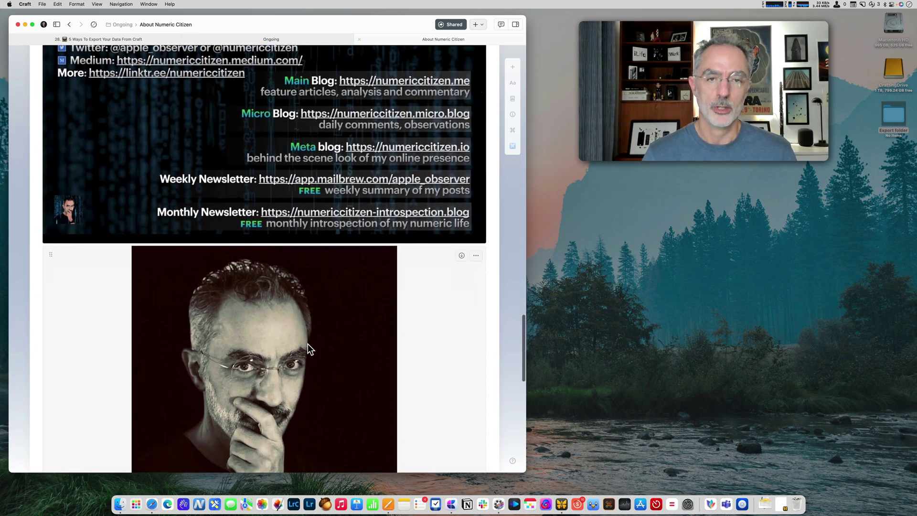
pyautogui.scroll(15, 308, 344)
pyautogui.scroll(20, 307, 349)
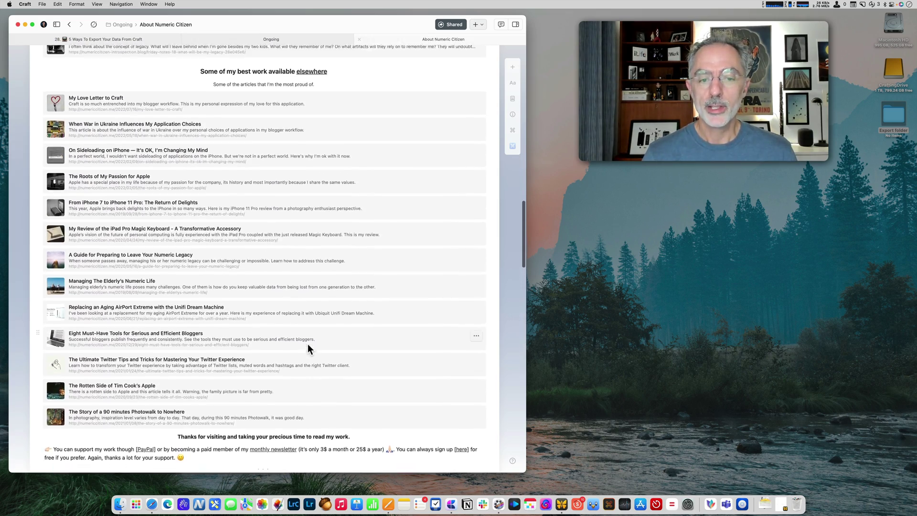
pyautogui.scroll(10, 308, 345)
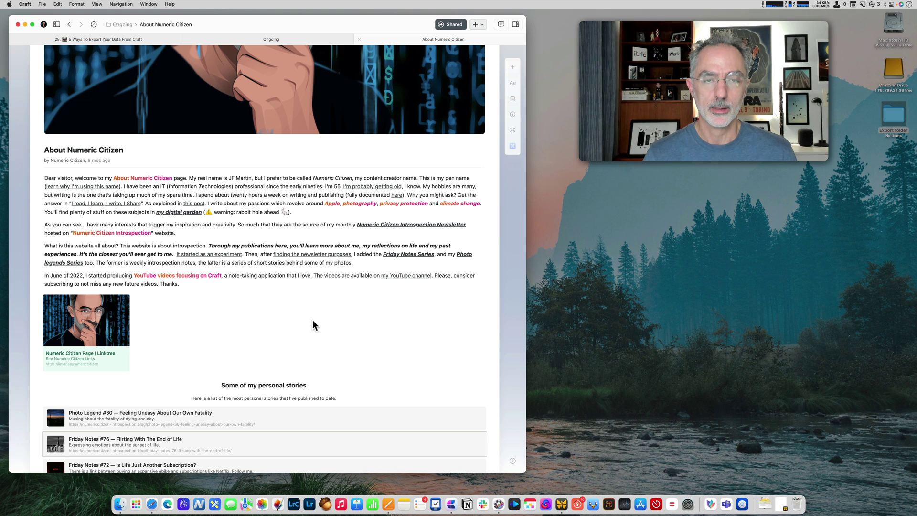
pyautogui.scroll(9, 313, 320)
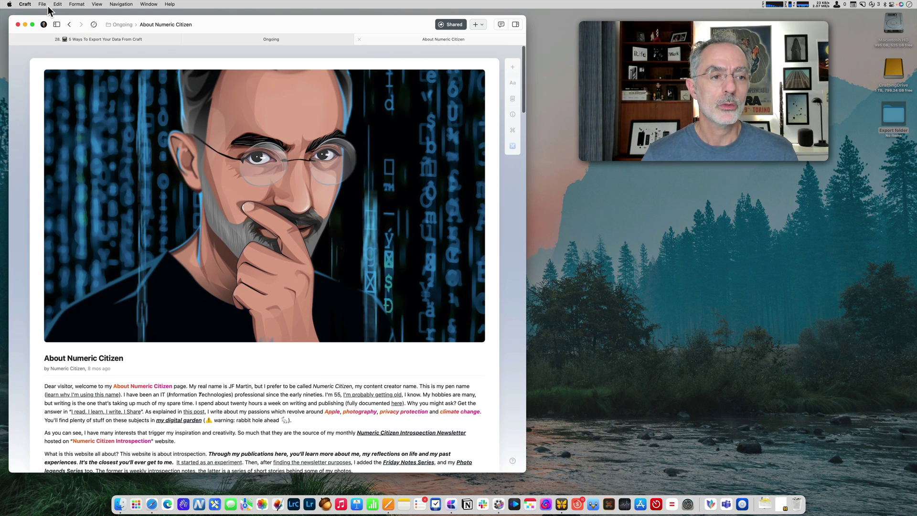
# Step: Show the document list and start exporting the About Numeric Citizen document as a TextBundle
pyautogui.click(56, 24)
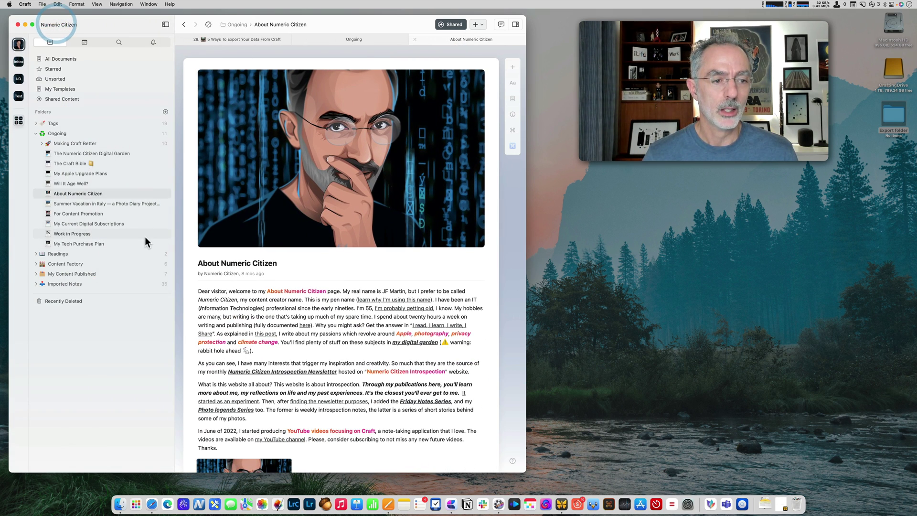
pyautogui.rightClick(73, 192)
pyautogui.moveTo(117, 252)
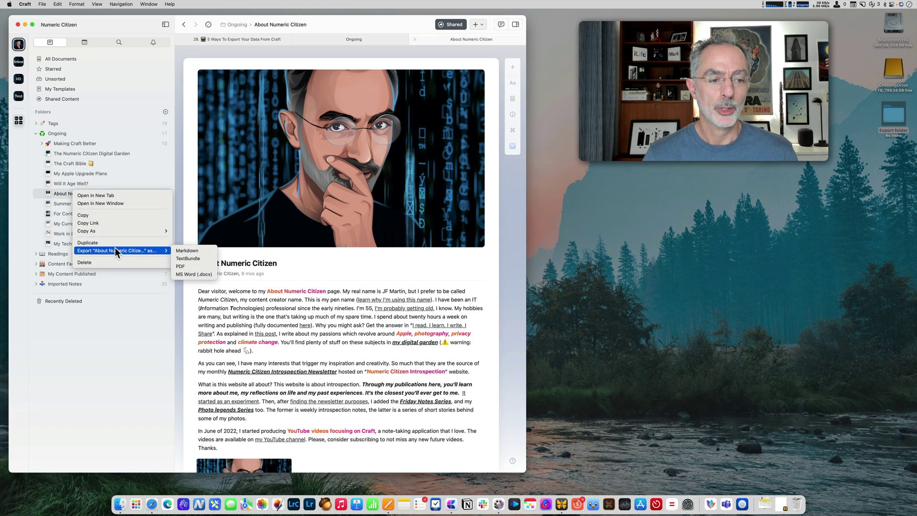
pyautogui.click(189, 259)
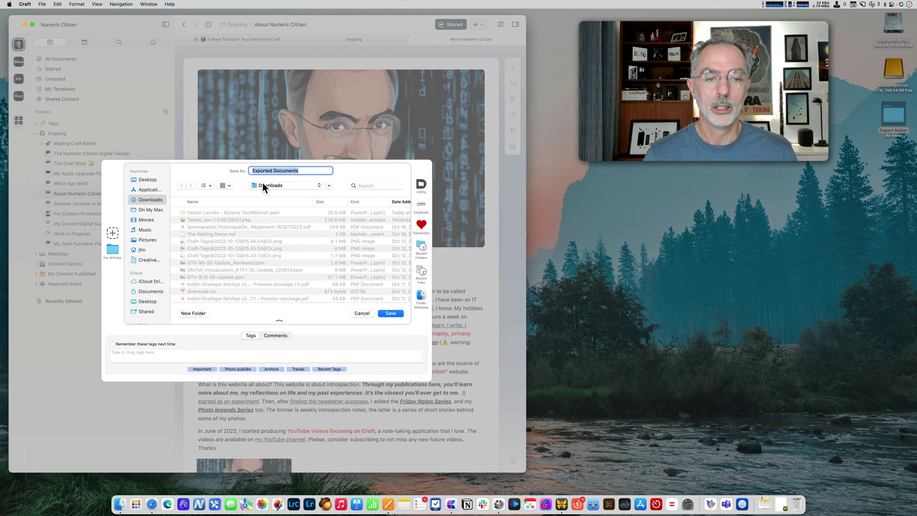
# Step: Choose the Export folder on the Desktop as the destination for the exported document
pyautogui.click(264, 186)
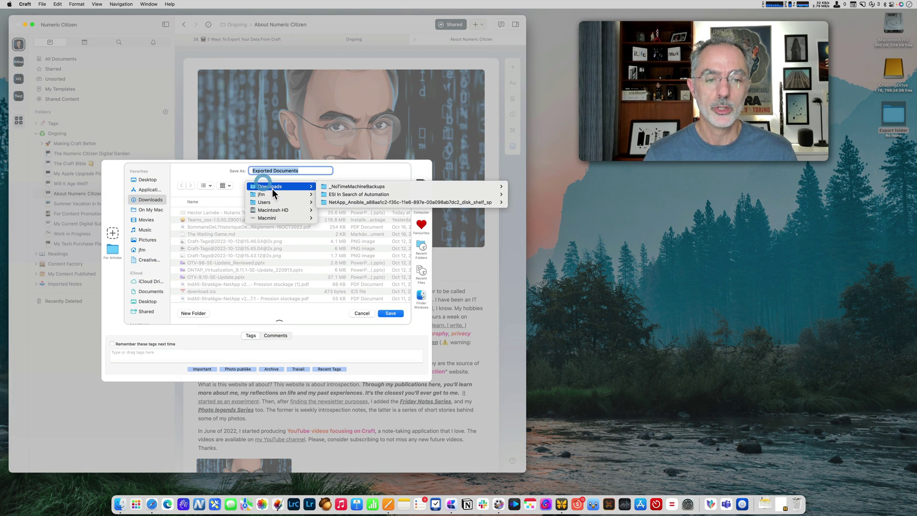
pyautogui.moveTo(253, 195)
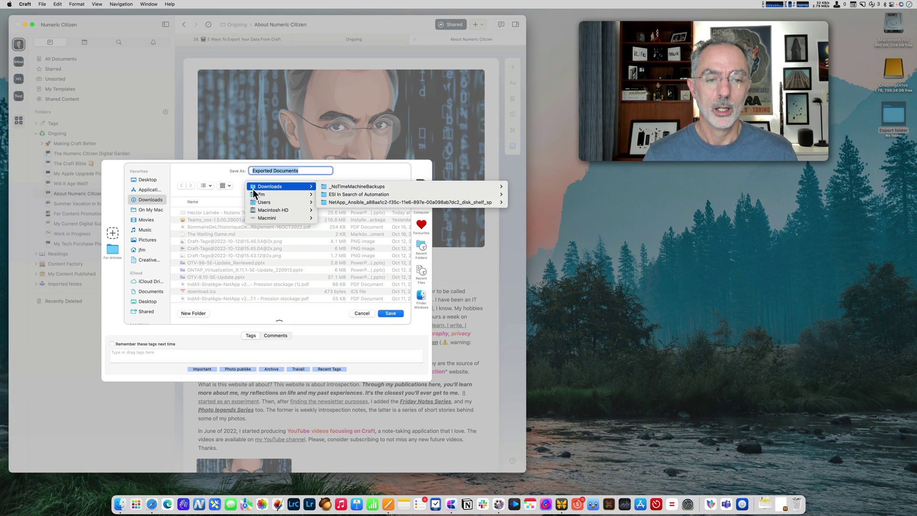
pyautogui.click(216, 176)
pyautogui.click(147, 181)
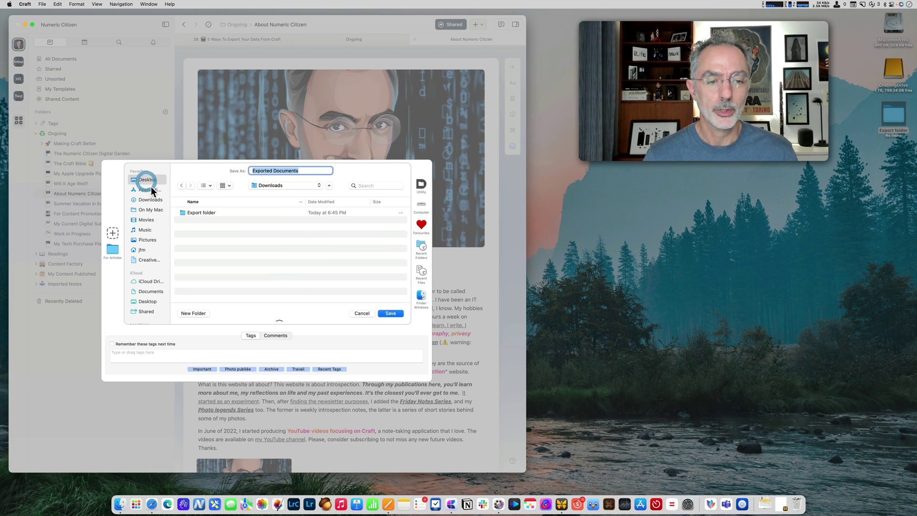
pyautogui.doubleClick(207, 215)
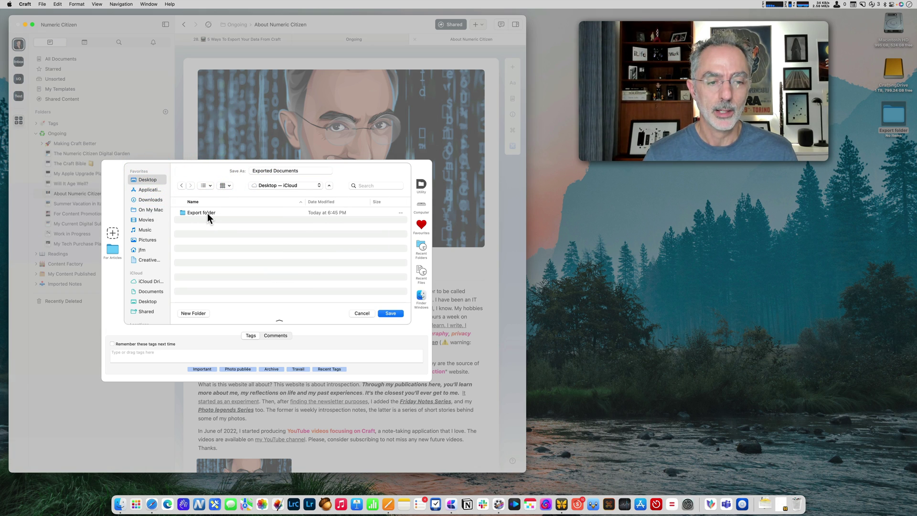
# Step: Name the export About Me and save it
pyautogui.click(312, 170)
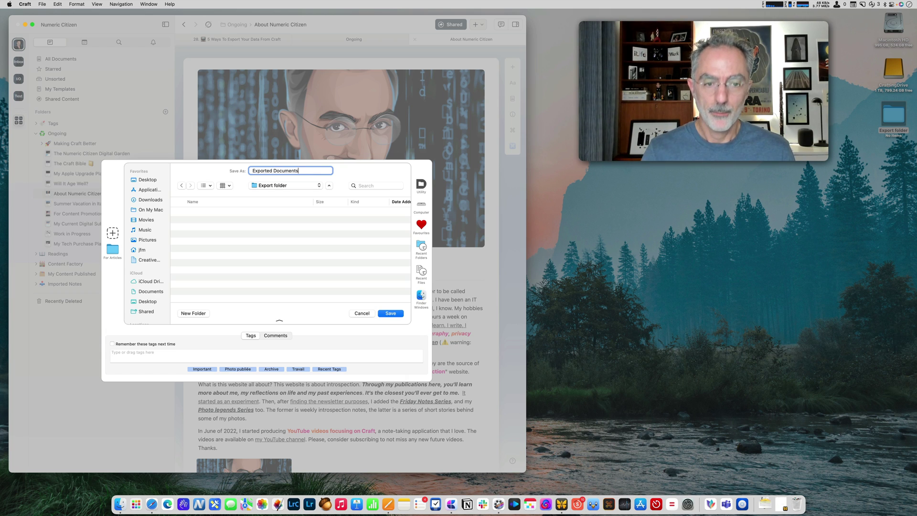
pyautogui.moveTo(304, 170); pyautogui.dragTo(221, 173)
pyautogui.write('About Me')
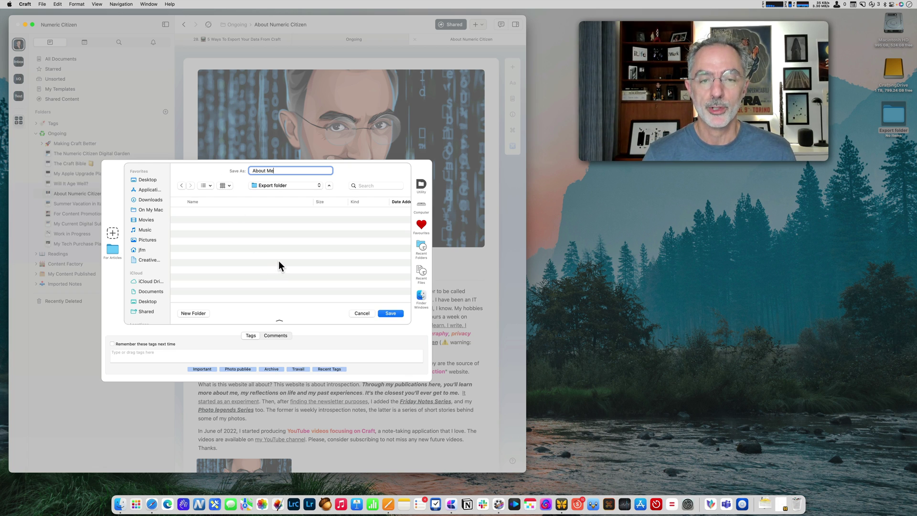
pyautogui.click(390, 313)
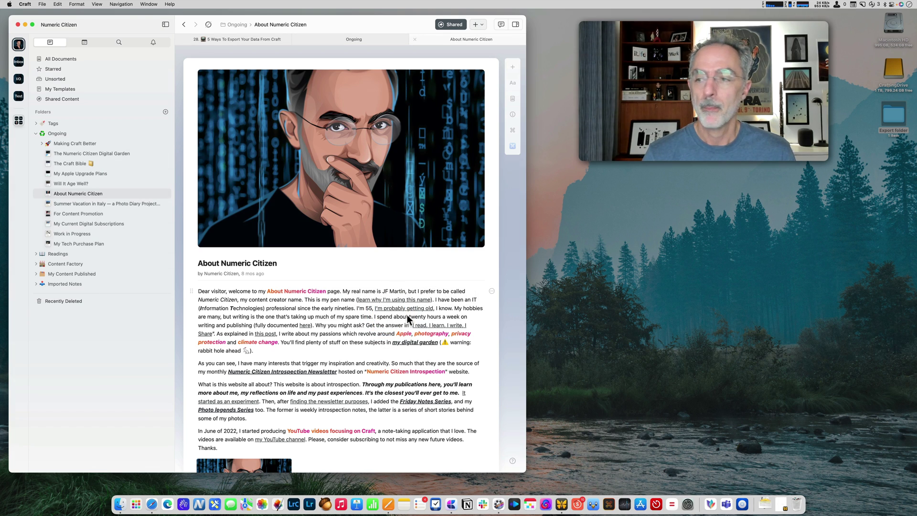
# Step: Open the Export folder on the desktop, expand the About Me folder and select the exported TextBundle inside it
pyautogui.doubleClick(892, 116)
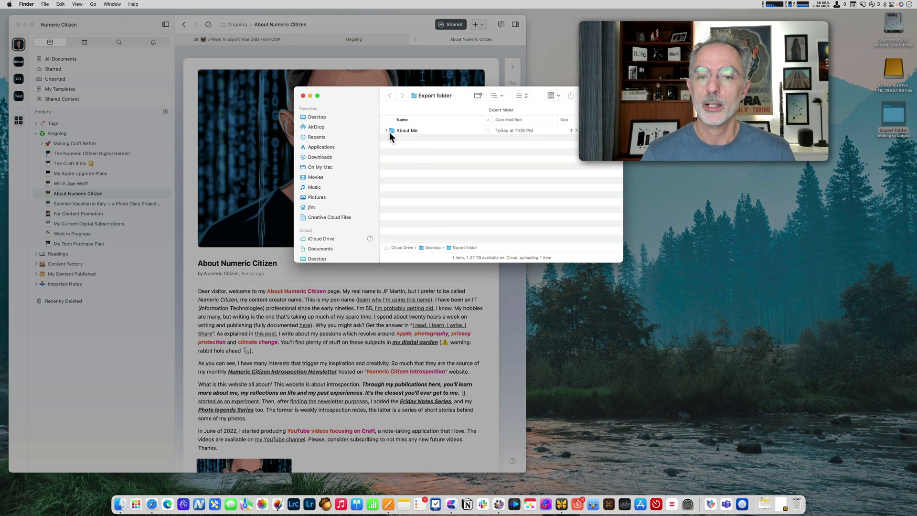
pyautogui.click(387, 131)
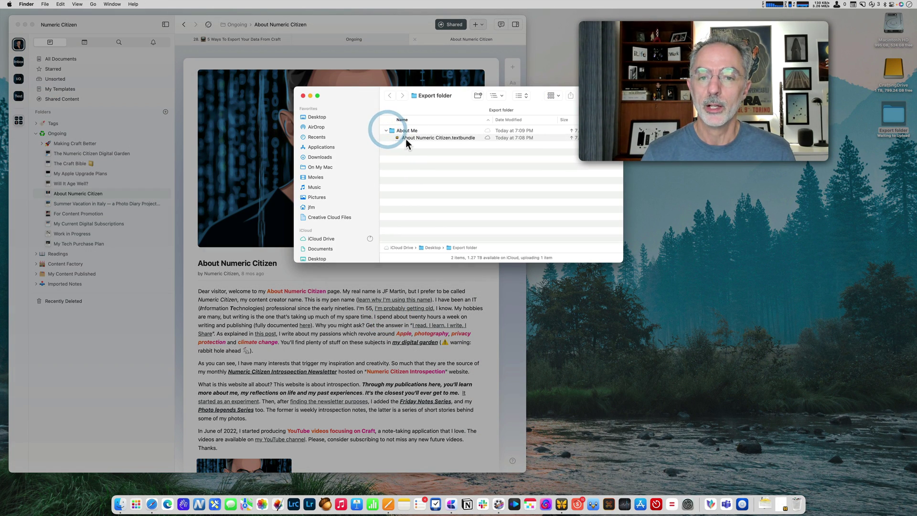
pyautogui.click(409, 137)
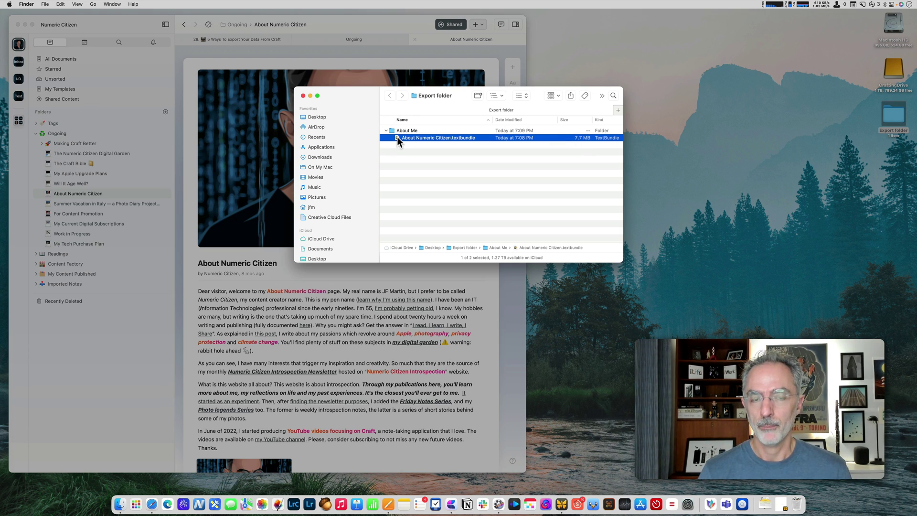
# Step: Switch to the For Testing Purposes space in Craft and import About Numeric Citizen.textbundle into it
pyautogui.click(264, 265)
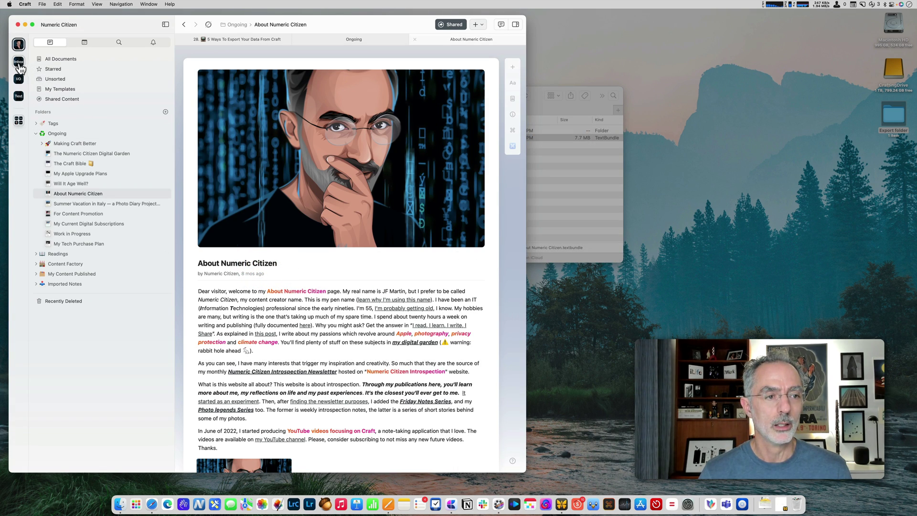
pyautogui.click(18, 96)
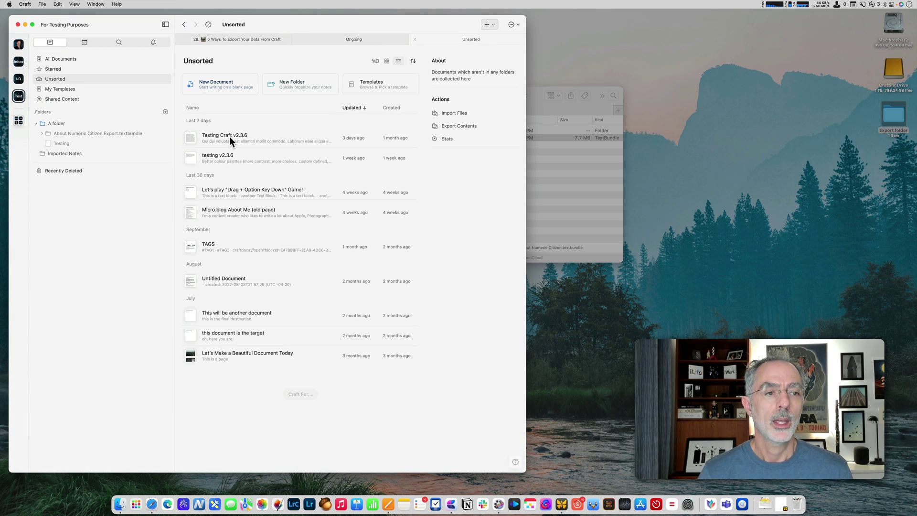
pyautogui.click(42, 4)
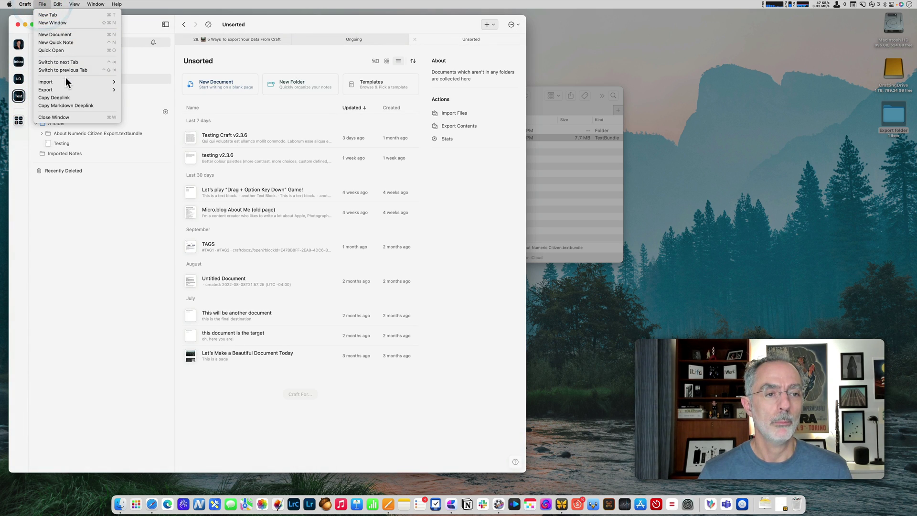
pyautogui.moveTo(65, 80)
pyautogui.click(144, 87)
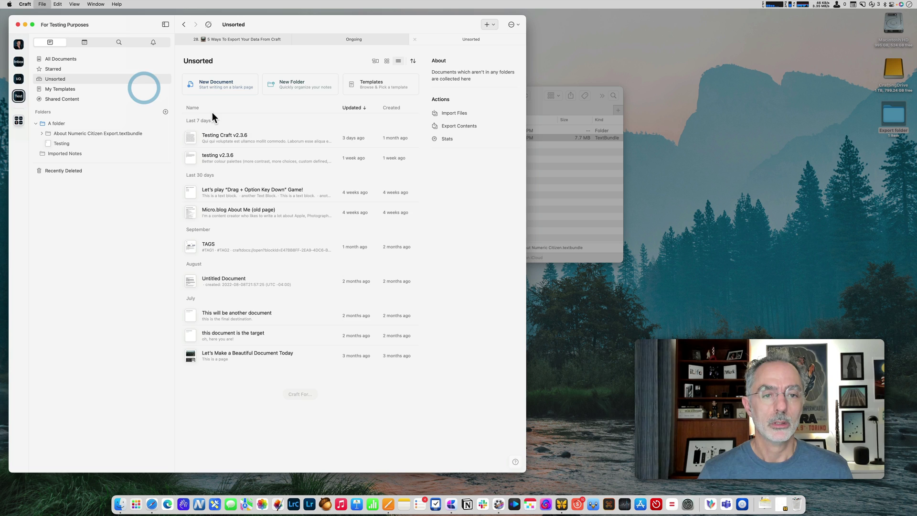
pyautogui.click(202, 195)
pyautogui.doubleClick(202, 195)
pyautogui.click(231, 193)
pyautogui.click(381, 320)
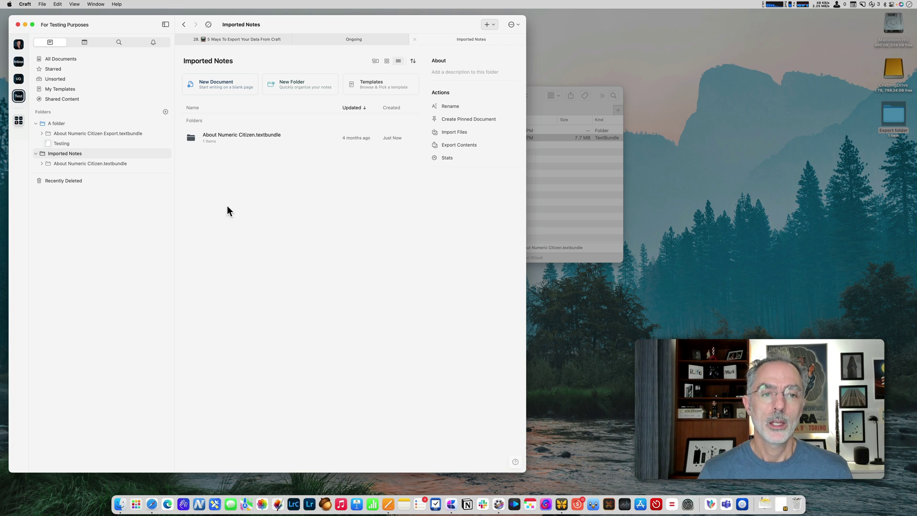
# Step: Open the text document in the imported About Numeric Citizen.textbundle folder and examine its formatting, highlights and links
pyautogui.click(42, 163)
pyautogui.click(62, 174)
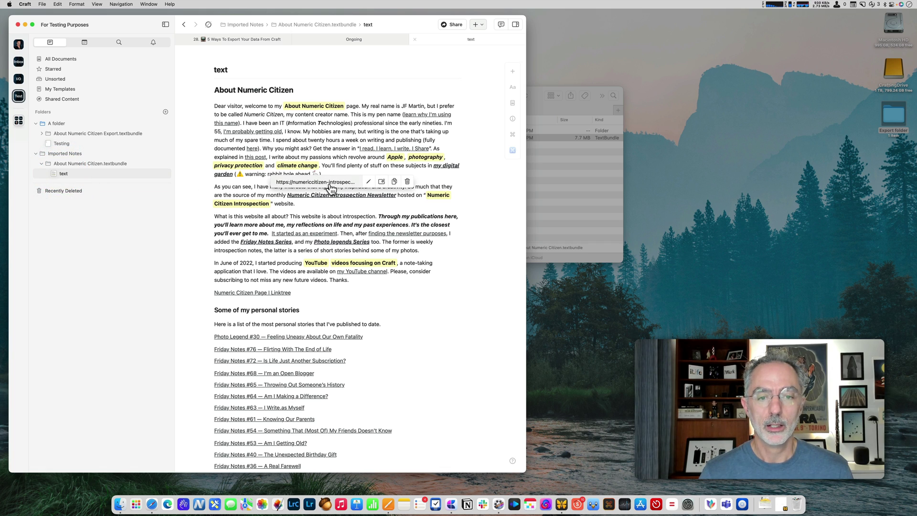
pyautogui.scroll(-3, 362, 167)
pyautogui.scroll(3, 363, 167)
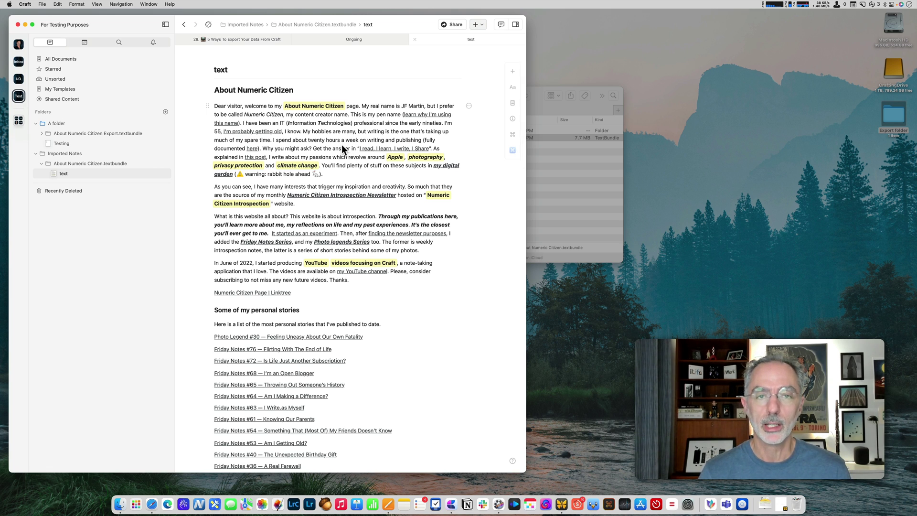
pyautogui.scroll(-3, 342, 148)
pyautogui.scroll(-8, 342, 148)
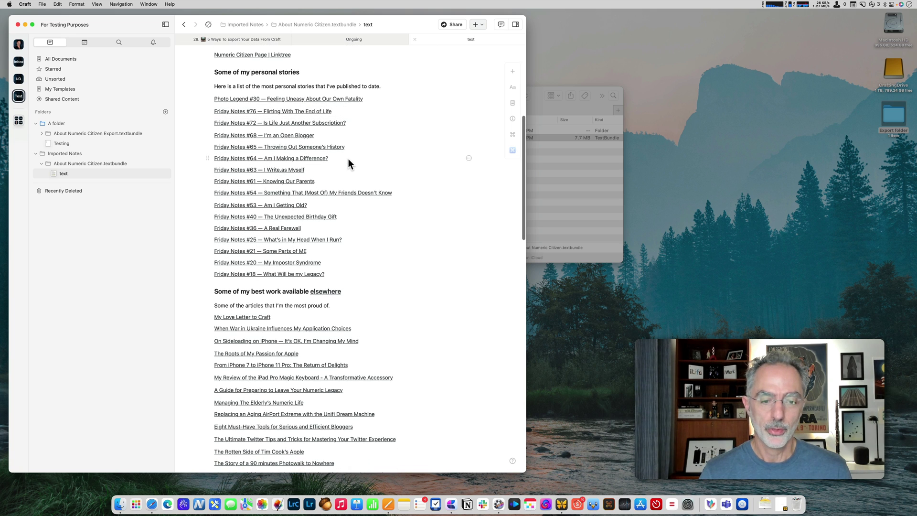
pyautogui.scroll(-5, 349, 158)
pyautogui.scroll(8, 350, 132)
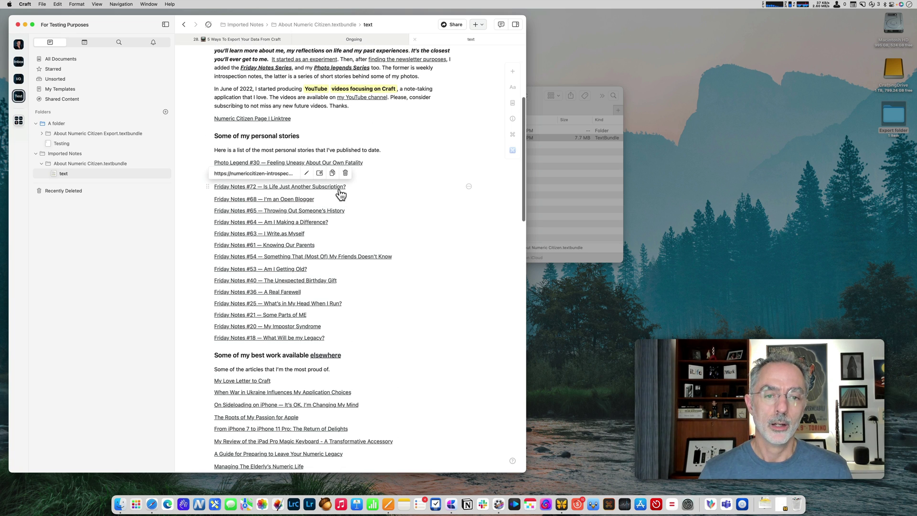
# Step: Convert the Photo Legend #30 and Friday Notes #76 links under Some of my personal stories into link cards
pyautogui.click(371, 162)
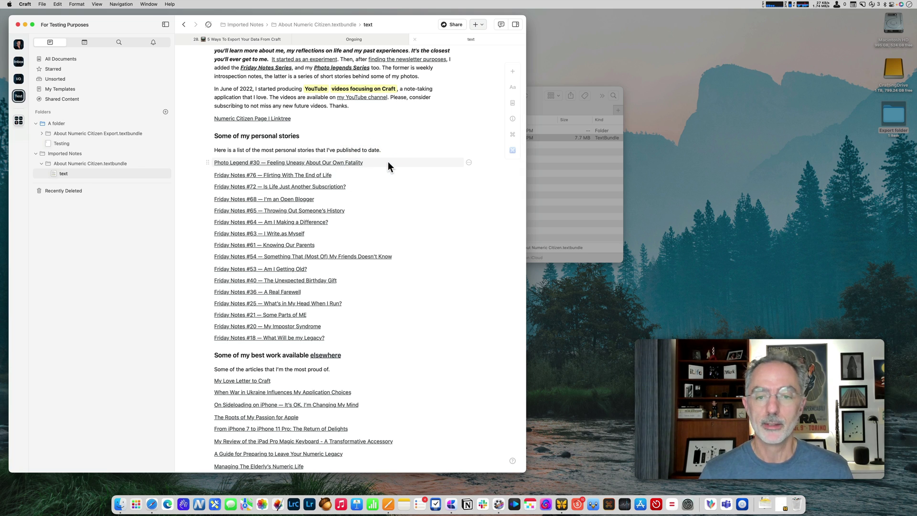
pyautogui.click(469, 163)
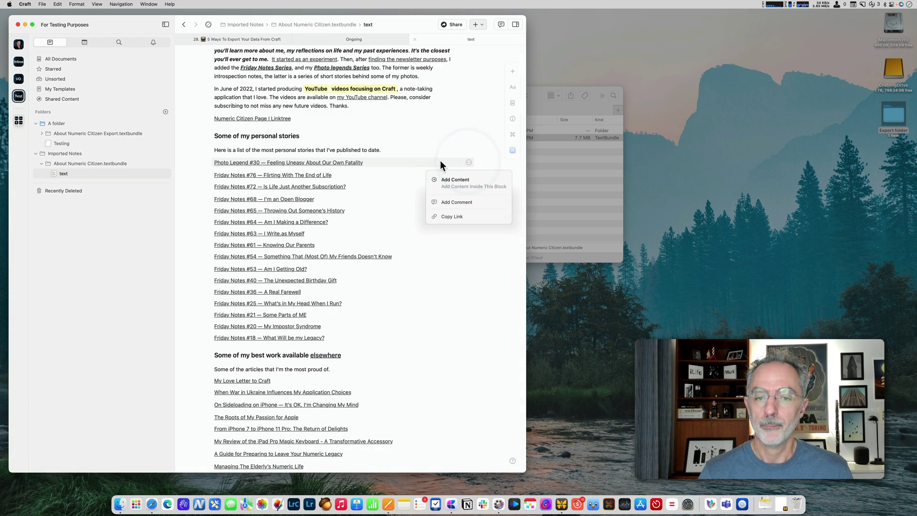
pyautogui.click(408, 162)
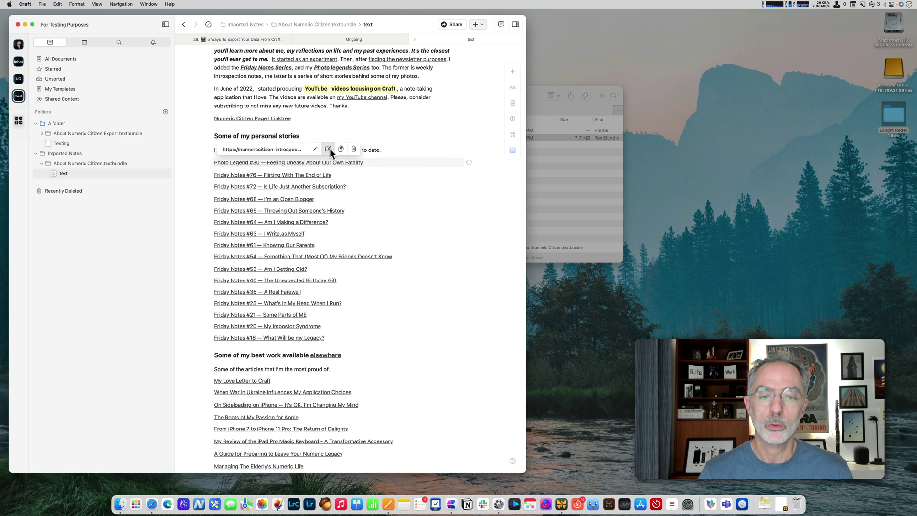
pyautogui.click(329, 149)
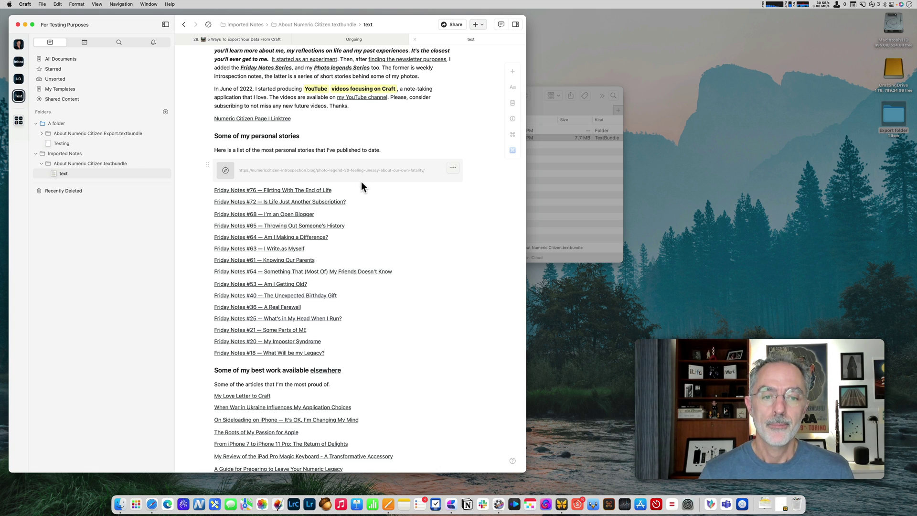
pyautogui.click(332, 191)
pyautogui.click(313, 176)
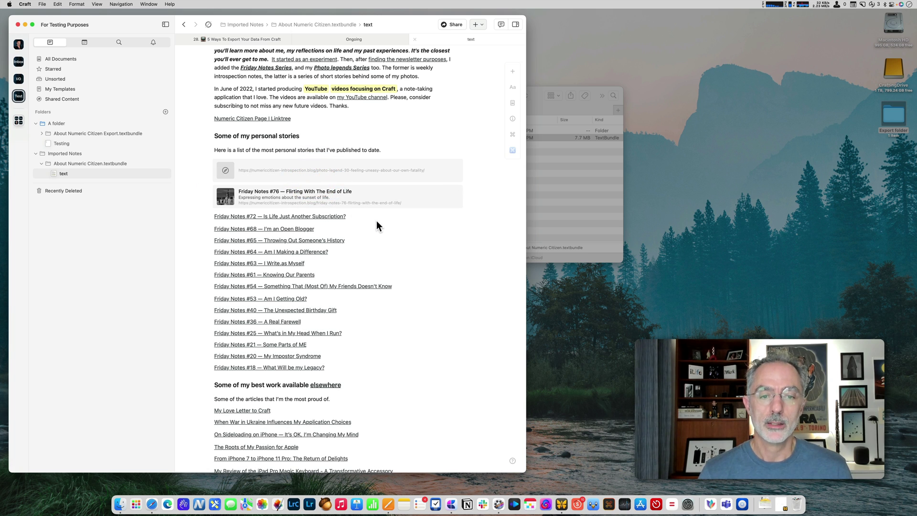
# Step: Look through the rest of the imported document down to the visitor card images and return to its beginning
pyautogui.scroll(-3, 377, 224)
pyautogui.scroll(-10, 377, 225)
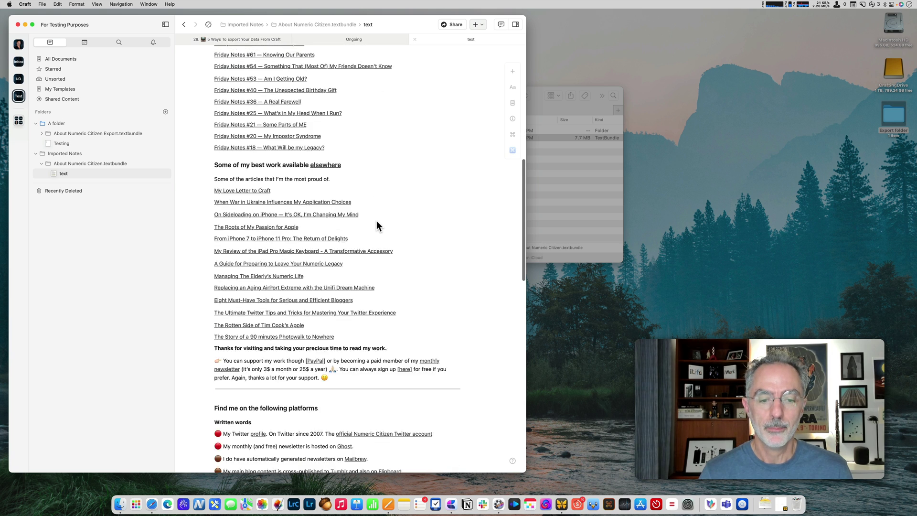
pyautogui.scroll(-18, 376, 221)
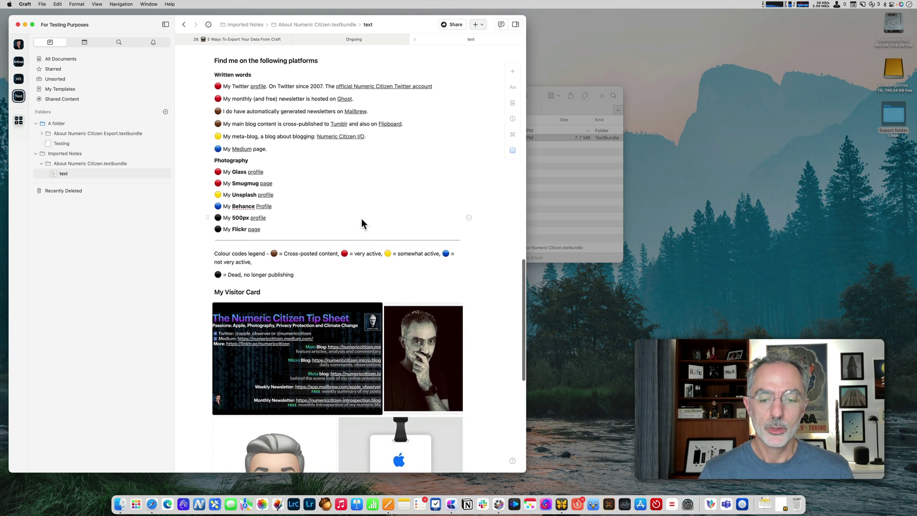
pyautogui.scroll(-8, 360, 219)
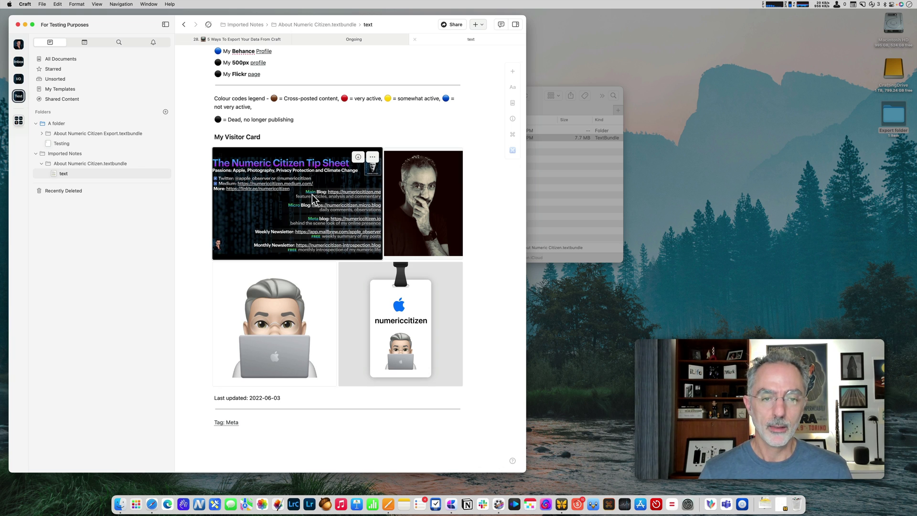
pyautogui.scroll(20, 313, 199)
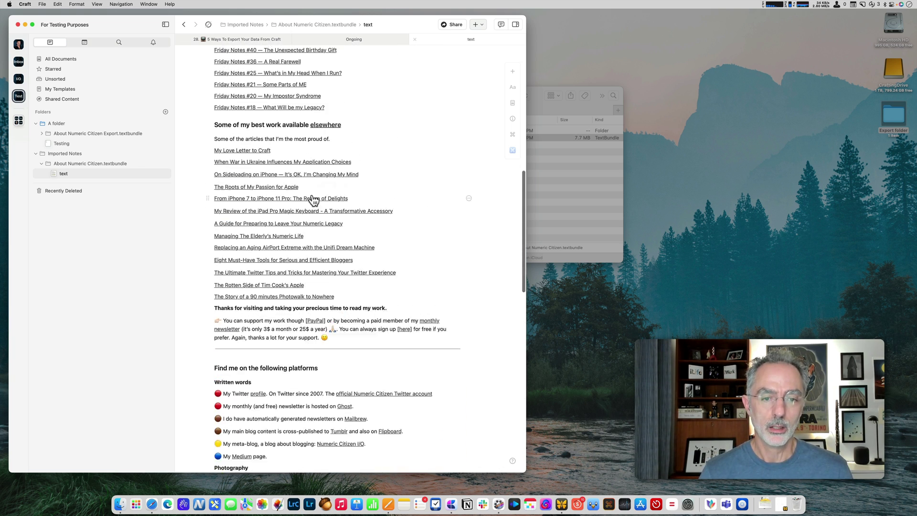
pyautogui.scroll(10, 318, 219)
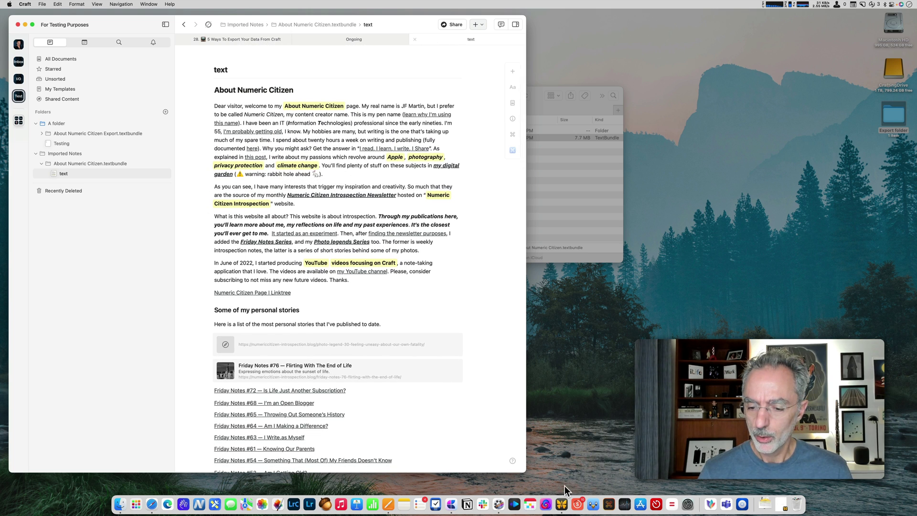
# Step: Switch to Ulysses and check which sources it offers for opening a file
pyautogui.click(560, 504)
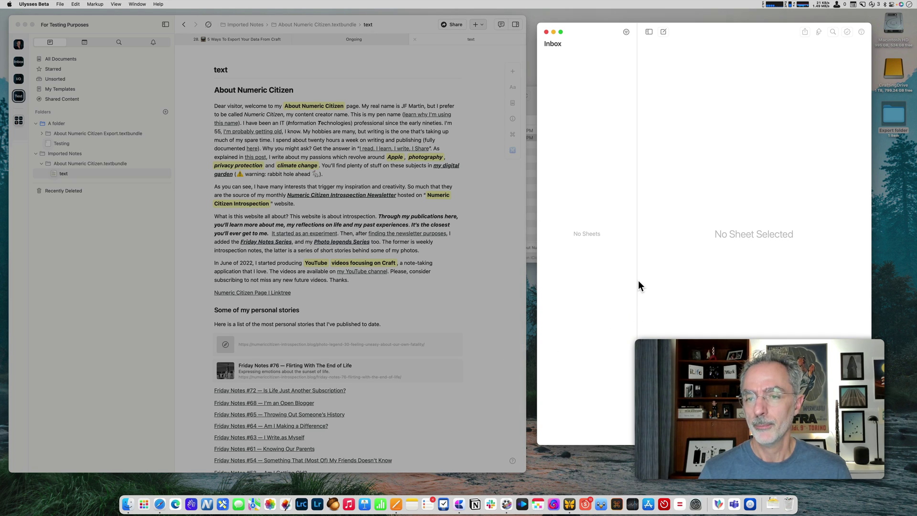
pyautogui.click(60, 3)
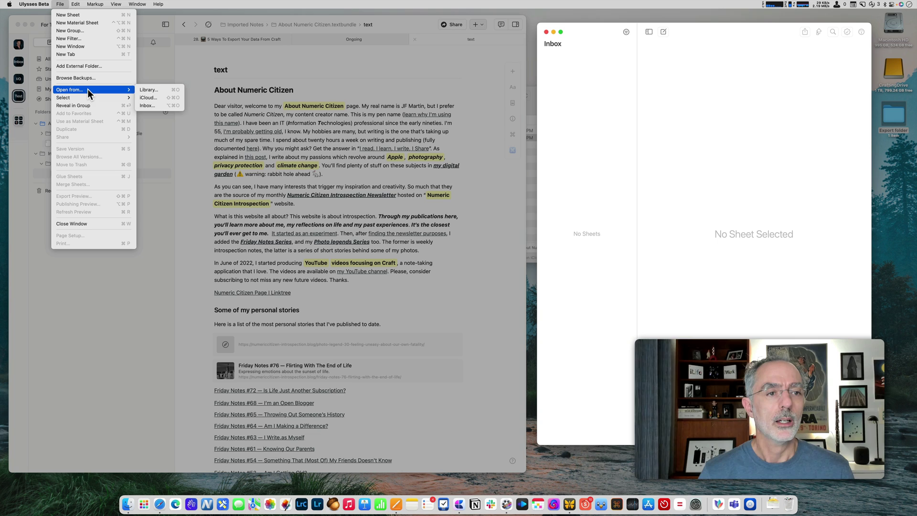
pyautogui.click(562, 143)
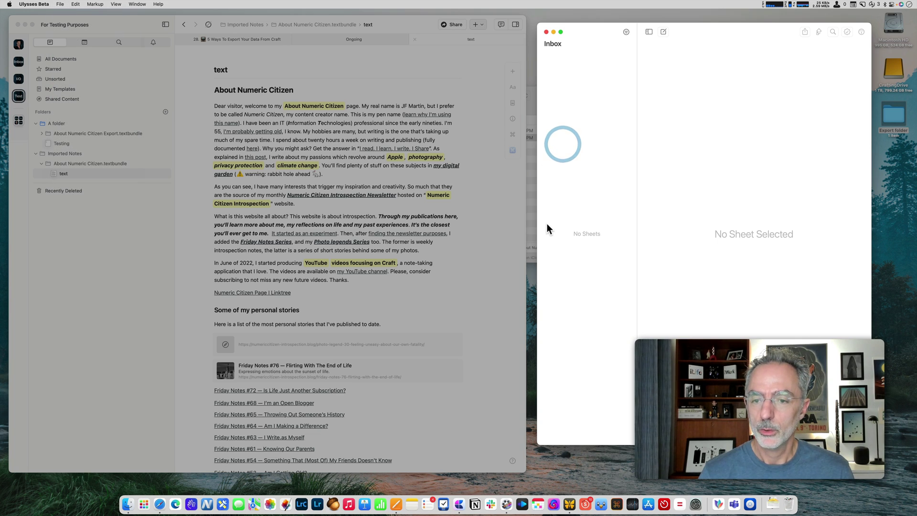
# Step: Try to move About Numeric Citizen.textbundle from the Export folder in Finder into the Ulysses window
pyautogui.click(532, 212)
pyautogui.moveTo(396, 137); pyautogui.dragTo(738, 208)
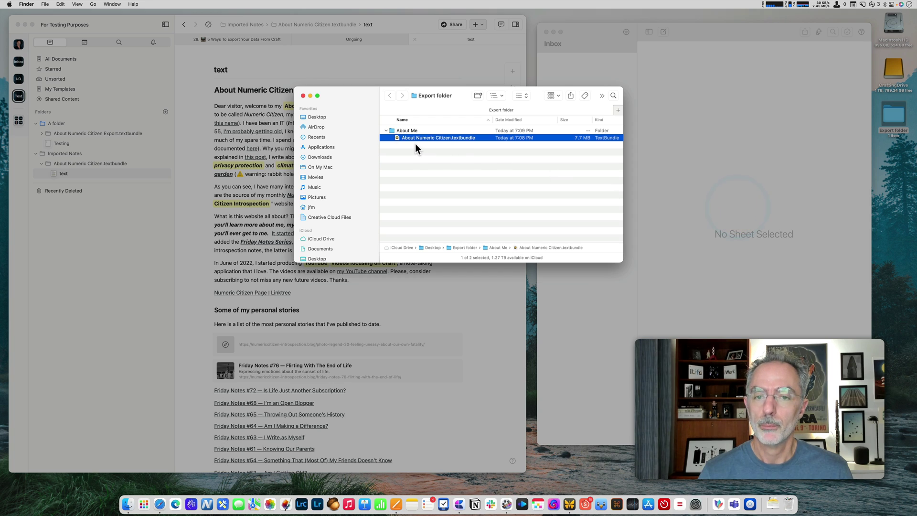
pyautogui.moveTo(398, 138); pyautogui.dragTo(486, 162)
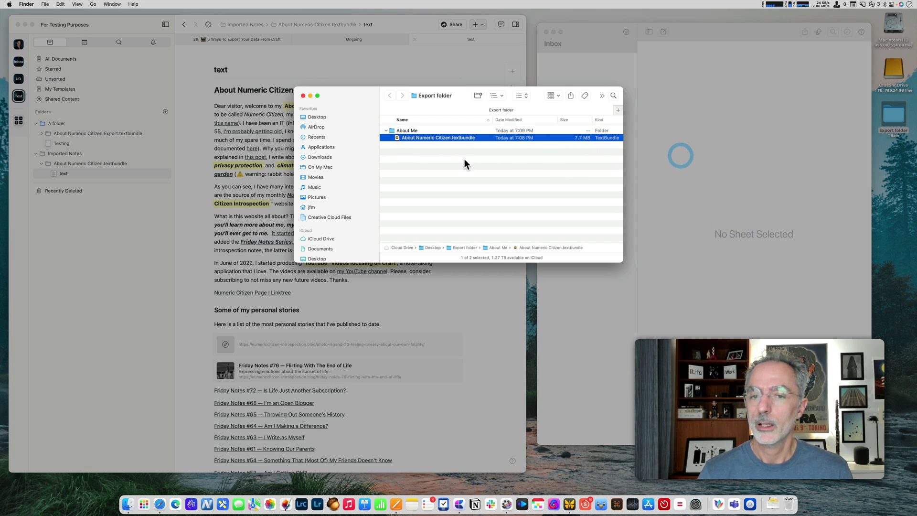
# Step: Open About Numeric Citizen.textbundle from Finder with Ulysses and display its text in the editor
pyautogui.rightClick(399, 138)
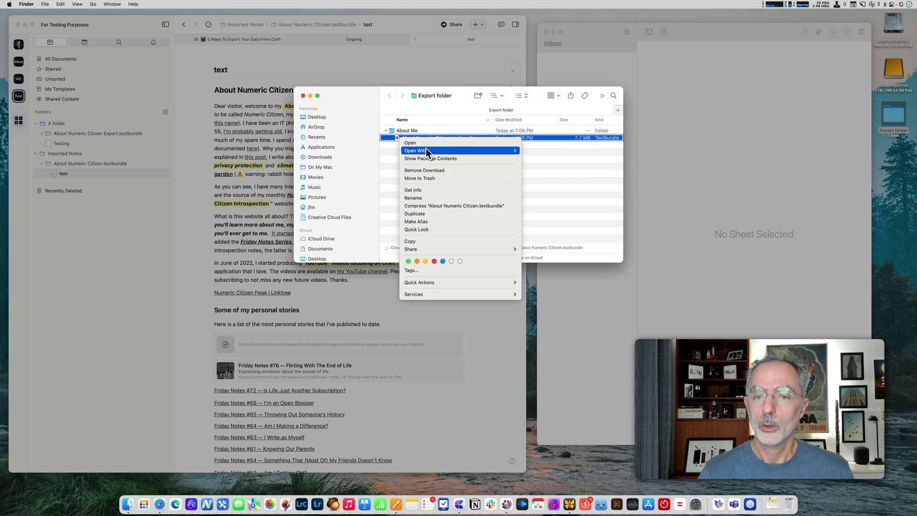
pyautogui.moveTo(426, 149)
pyautogui.click(544, 152)
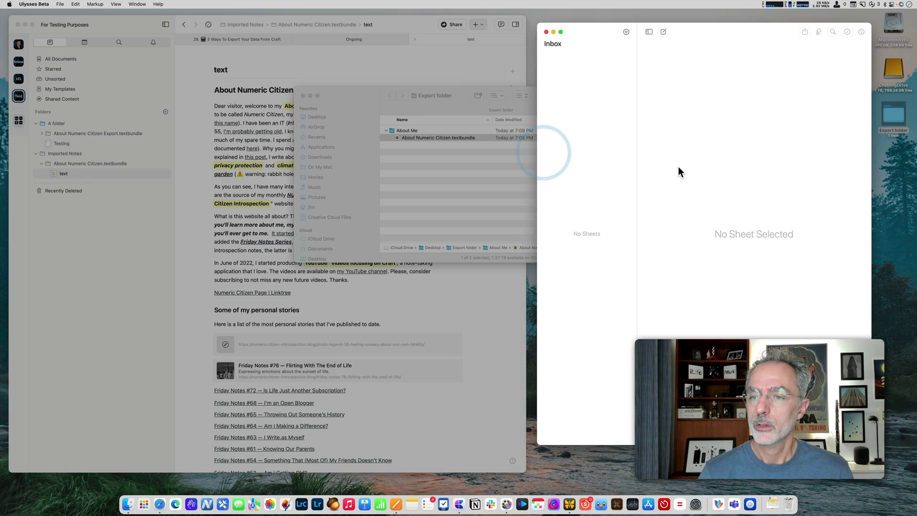
pyautogui.click(651, 53)
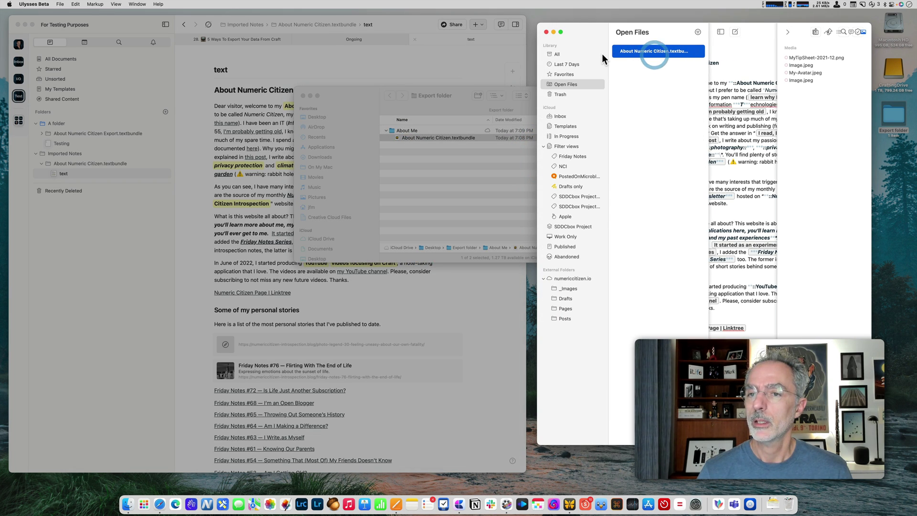
pyautogui.click(745, 134)
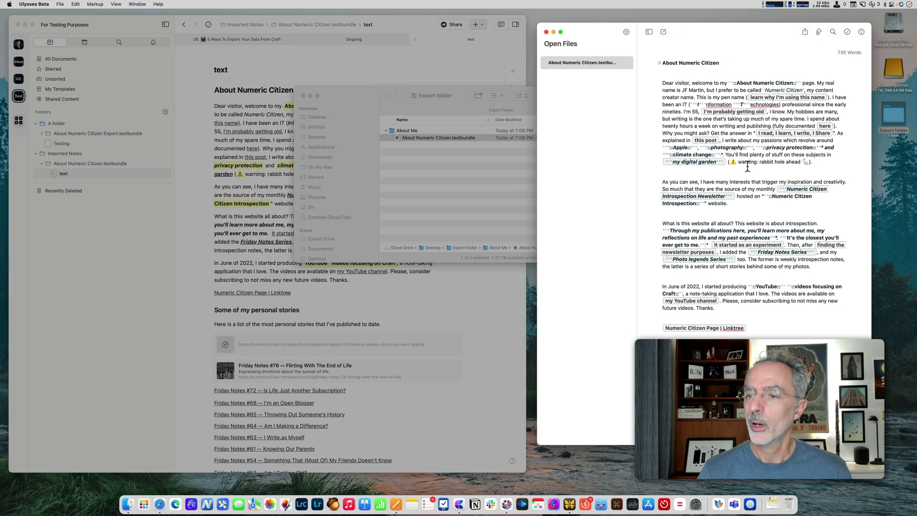
# Step: Look through the TextBundle's text in Ulysses, checking its highlights, links and remaining content
pyautogui.scroll(1, 710, 102)
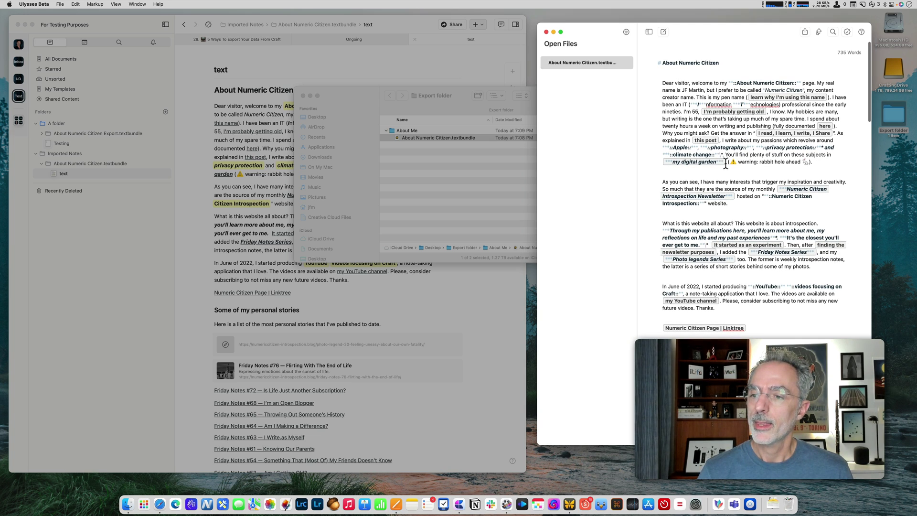
pyautogui.scroll(-3, 718, 124)
pyautogui.scroll(-2, 728, 164)
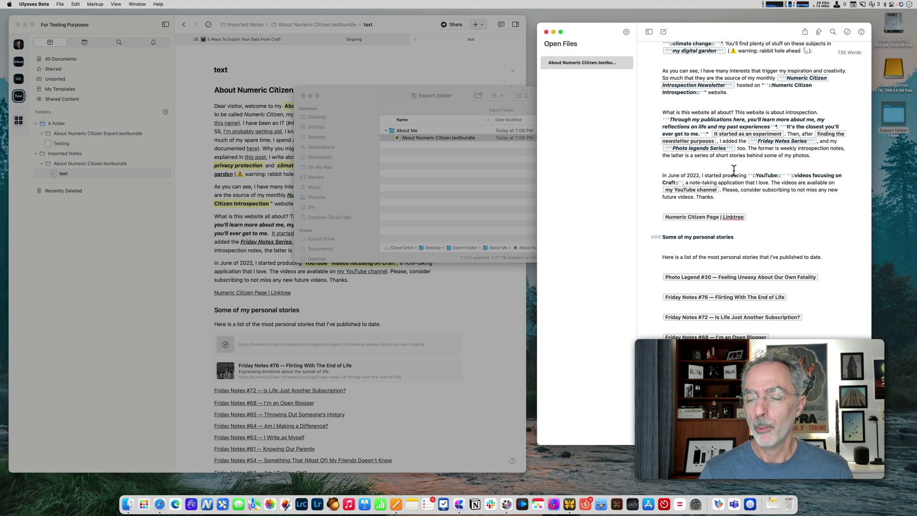
pyautogui.scroll(-4, 734, 170)
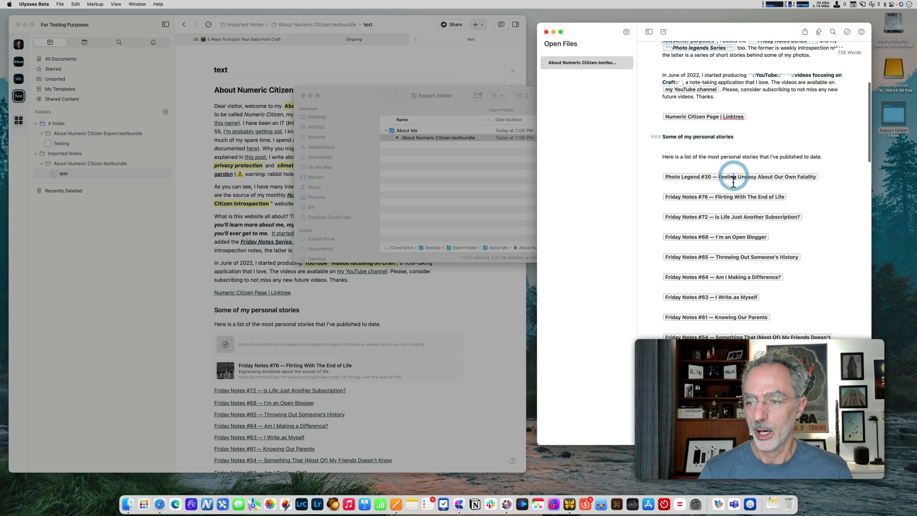
pyautogui.scroll(-15, 733, 176)
pyautogui.scroll(-15, 731, 179)
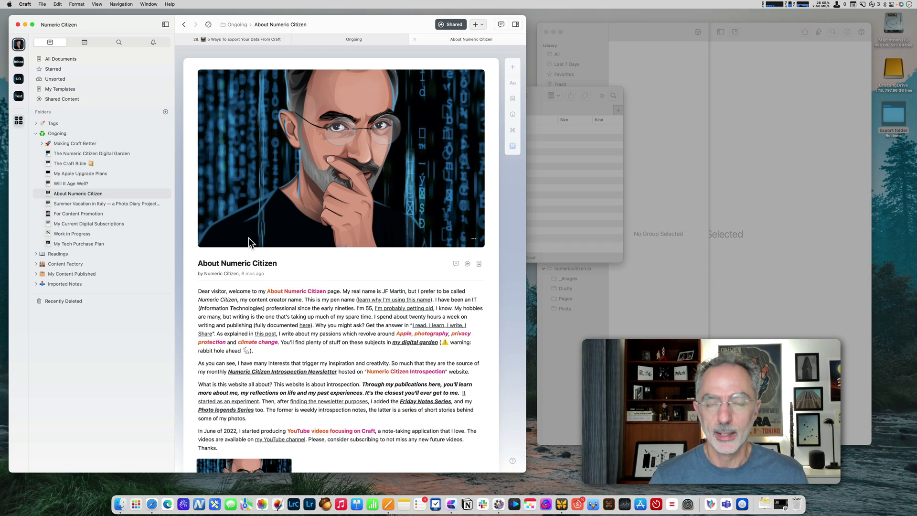
# Step: Switch to Craft and export the About Numeric Citizen document as Markdown to the Export folder under the name About Me
pyautogui.rightClick(70, 195)
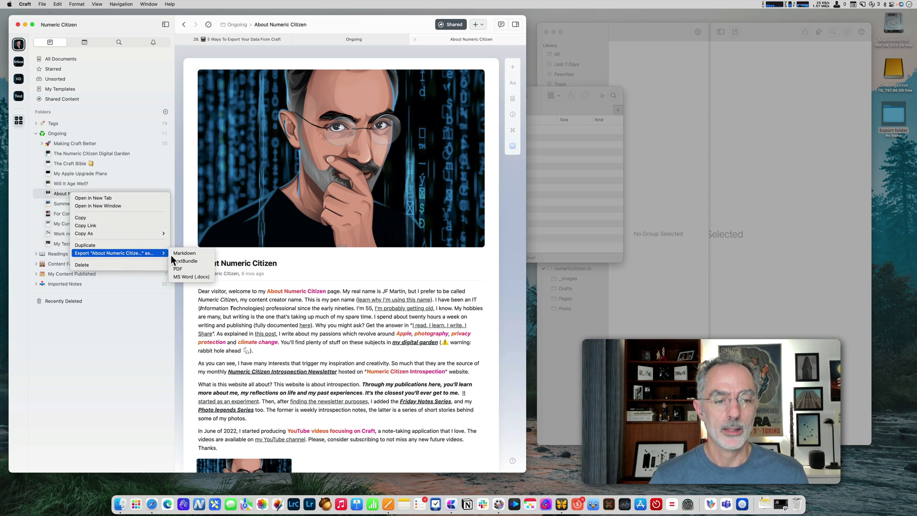
pyautogui.click(189, 253)
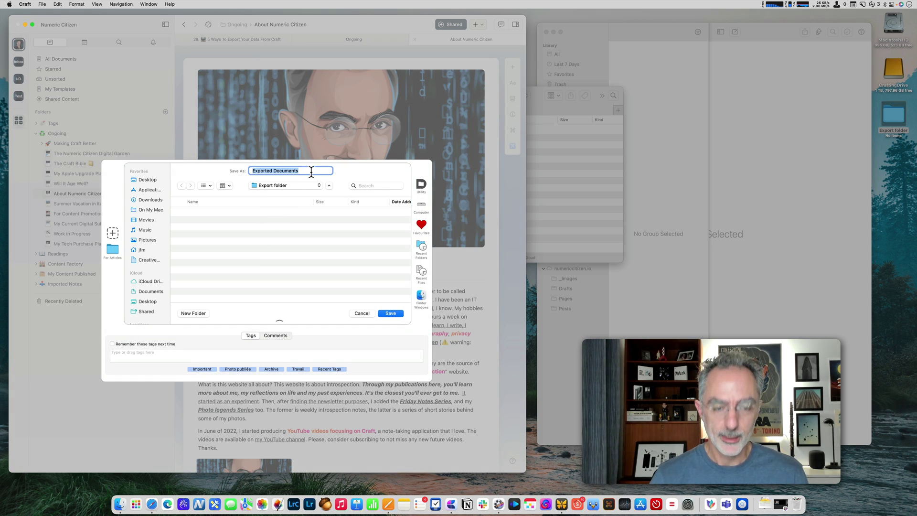
pyautogui.write('About Me')
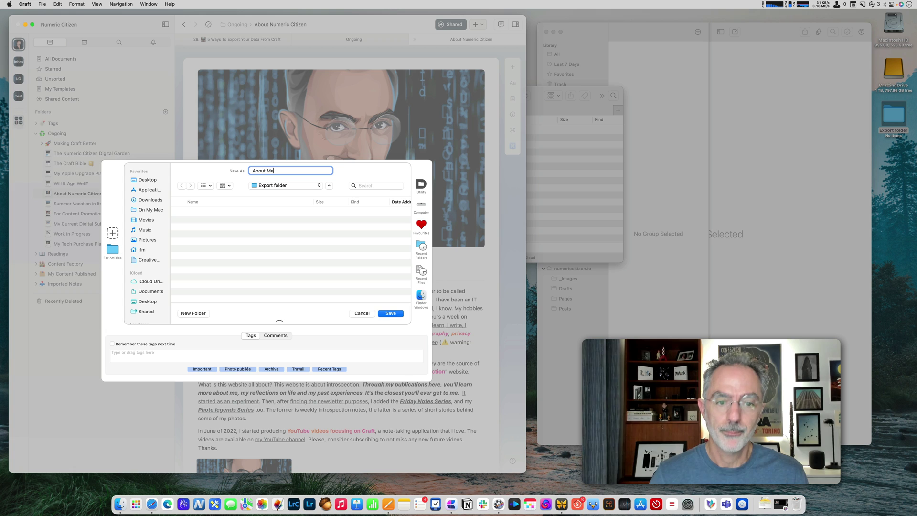
pyautogui.click(395, 312)
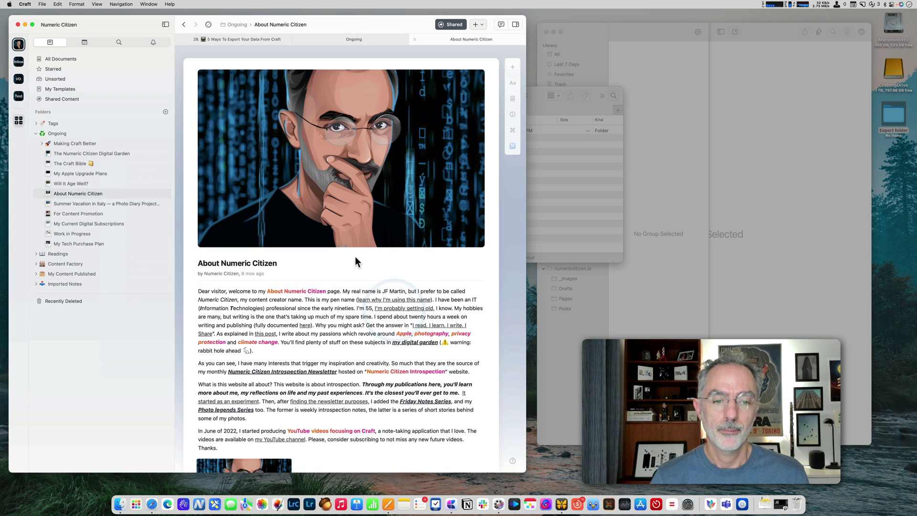
# Step: Switch to Finder and expand the exported About Me folder and its About Numeric Citizen.assets subfolder
pyautogui.click(595, 222)
pyautogui.click(386, 131)
pyautogui.click(391, 137)
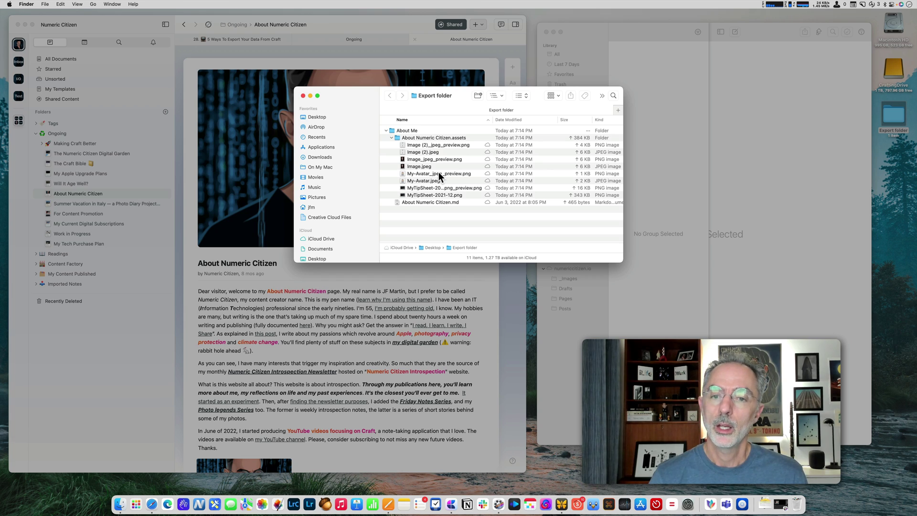
# Step: Open About Numeric Citizen.md from Finder with Ulysses Beta and show only its text in the editor
pyautogui.click(417, 203)
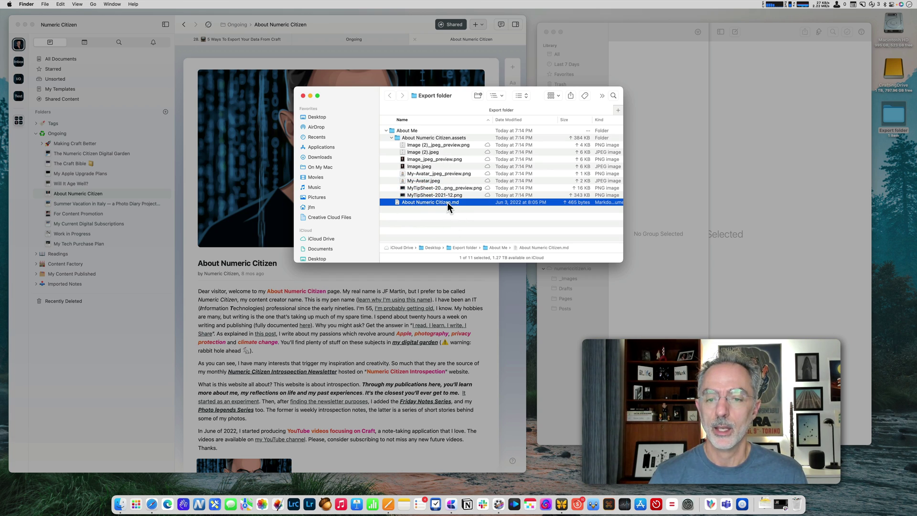
pyautogui.moveTo(396, 202); pyautogui.dragTo(748, 134)
pyautogui.rightClick(413, 204)
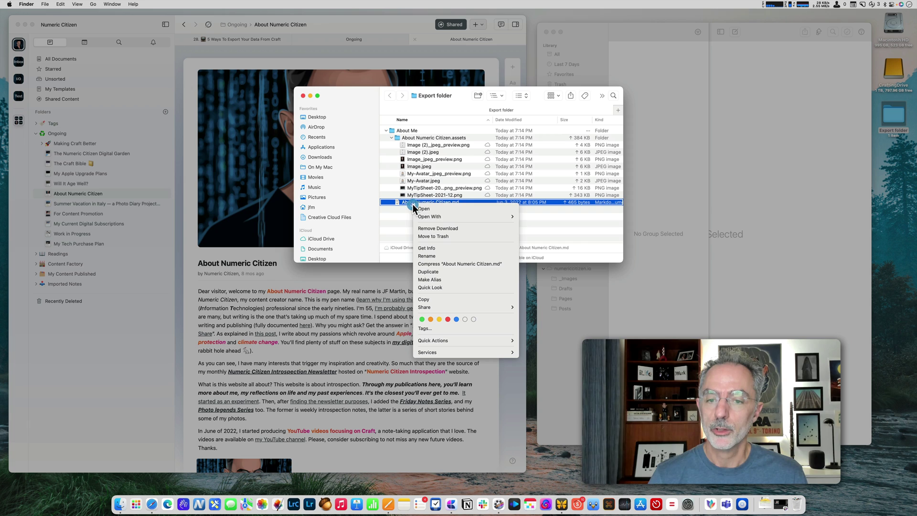
pyautogui.moveTo(432, 216)
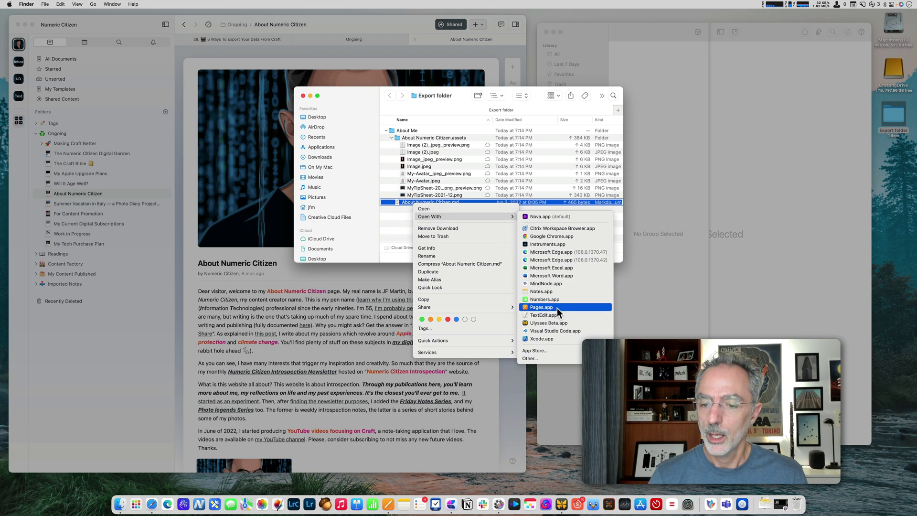
pyautogui.click(555, 322)
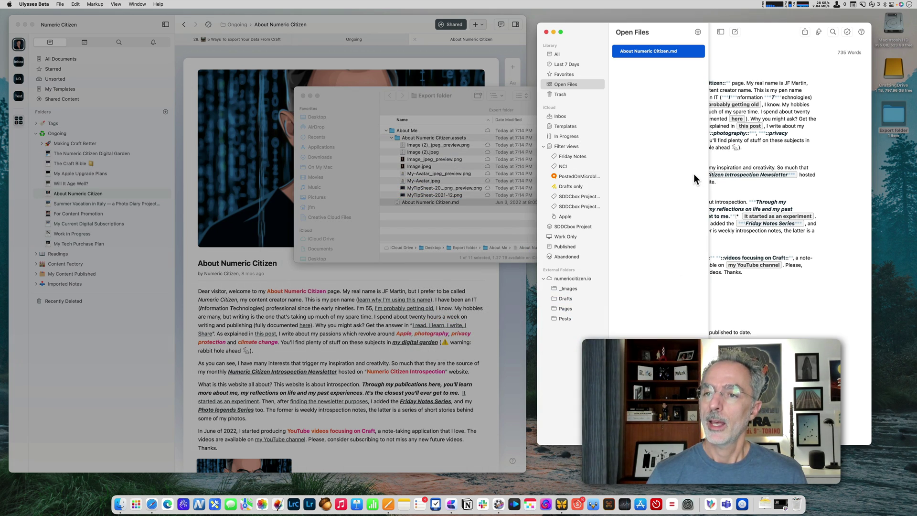
pyautogui.click(719, 31)
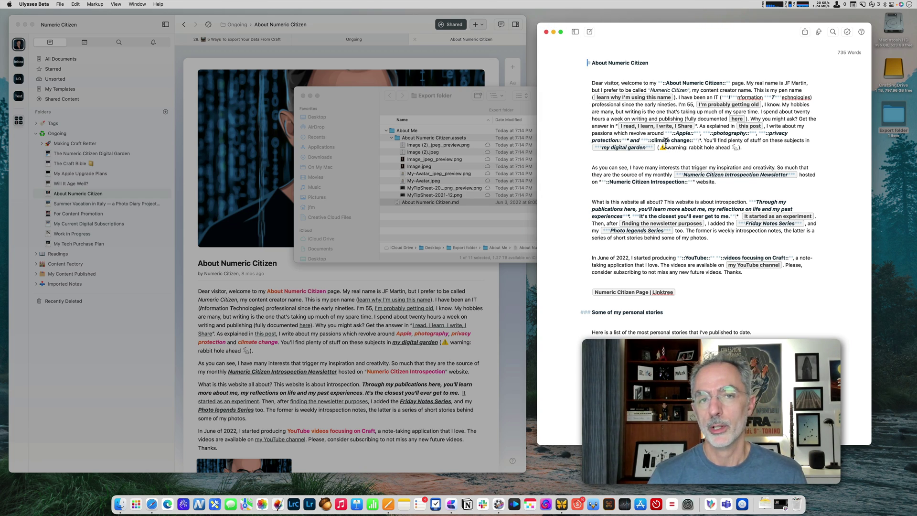
# Step: Look through the Markdown file's text in Ulysses, checking its formatting, links and the images under My Visitor Card
pyautogui.scroll(-9, 662, 145)
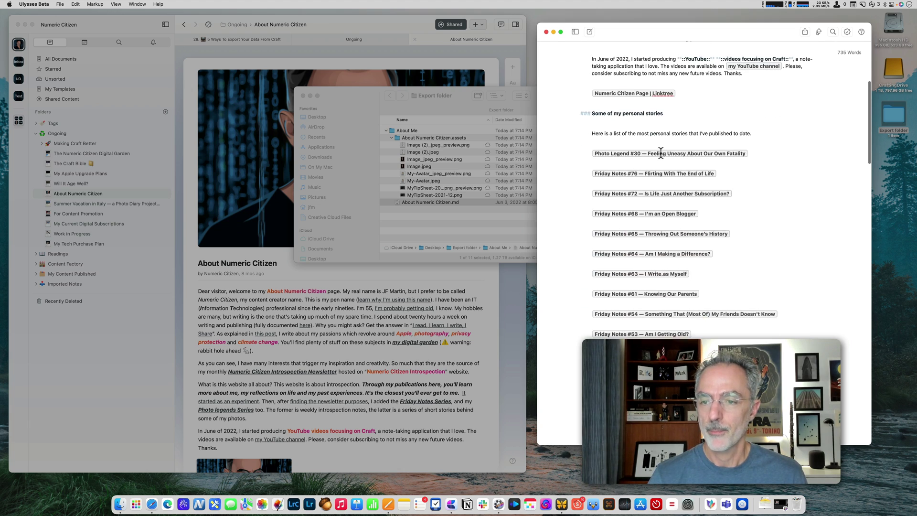
pyautogui.scroll(5, 664, 153)
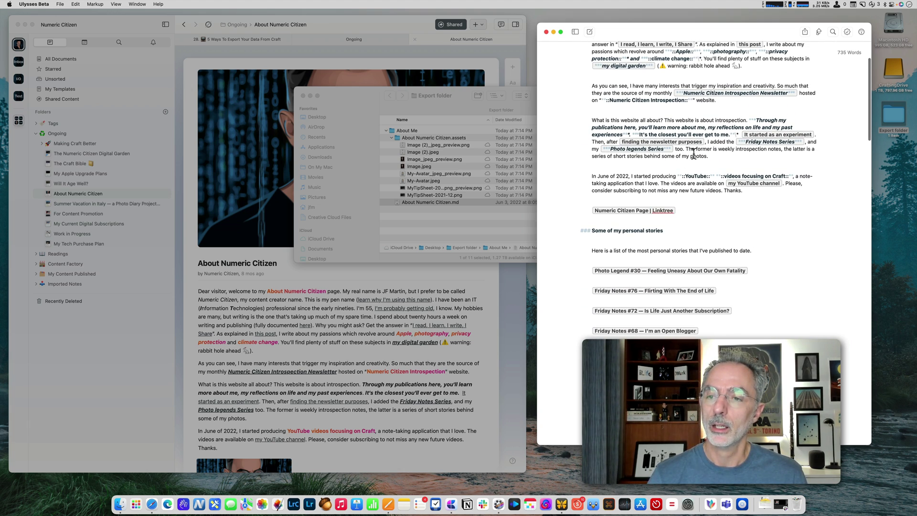
pyautogui.scroll(-8, 693, 153)
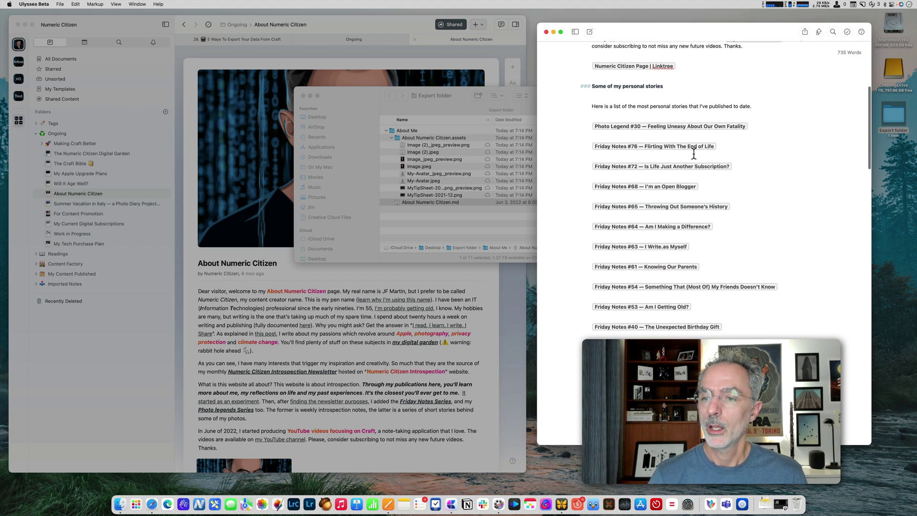
pyautogui.scroll(-20, 693, 153)
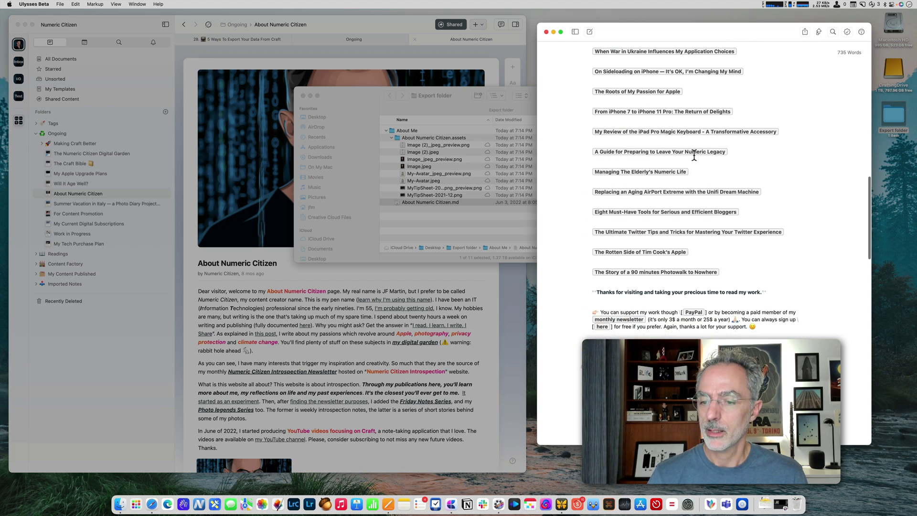
pyautogui.scroll(-15, 694, 155)
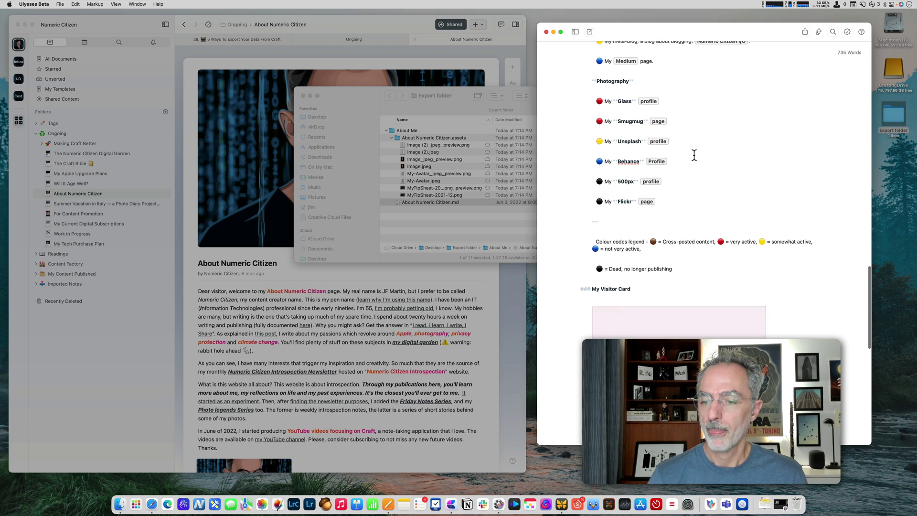
pyautogui.scroll(-4, 694, 156)
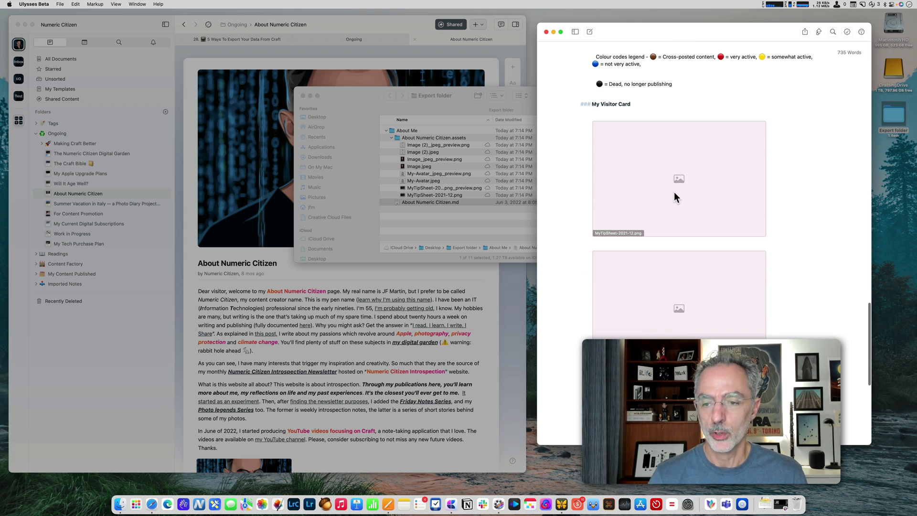
pyautogui.click(678, 179)
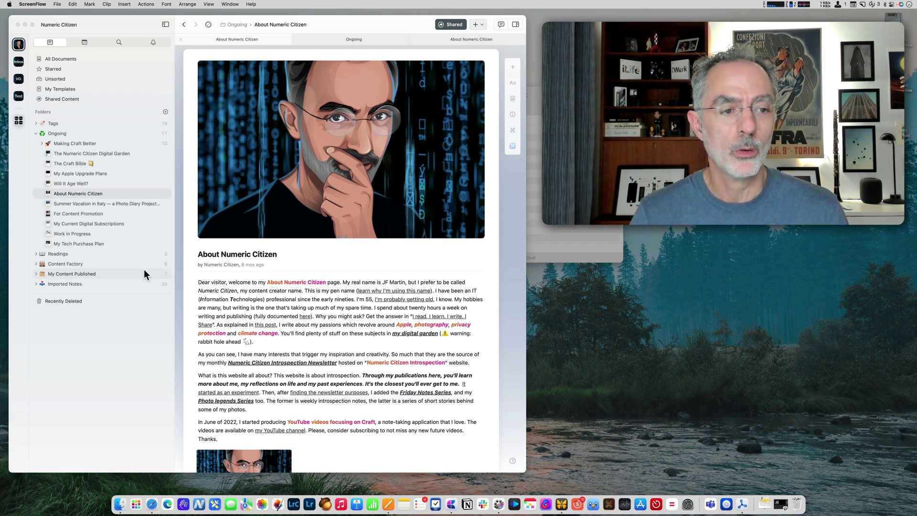
# Step: Switch to Craft and export the About Numeric Citizen document as PDF to the Export folder under the name About Me
pyautogui.rightClick(75, 196)
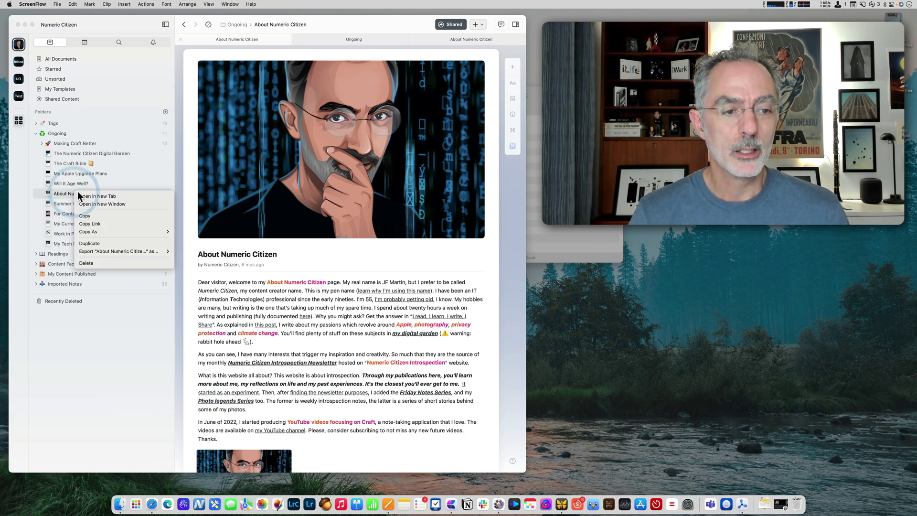
pyautogui.moveTo(102, 252)
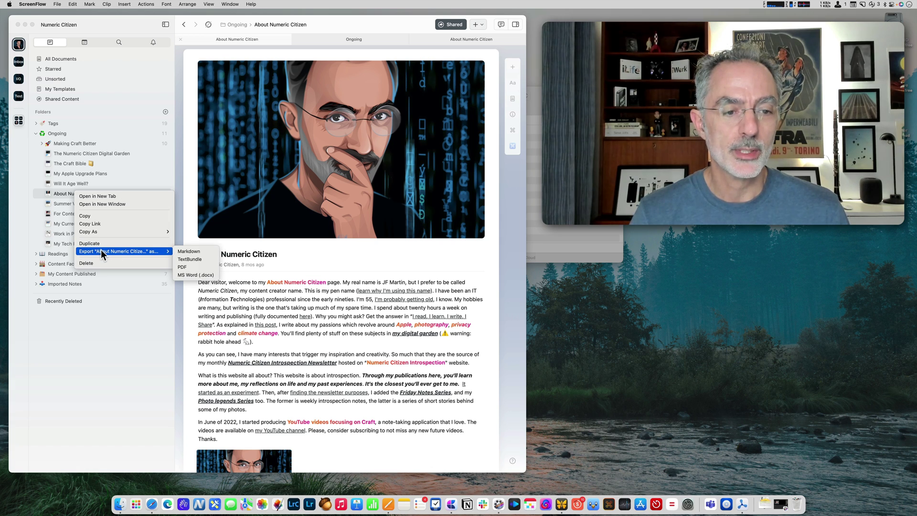
pyautogui.click(203, 268)
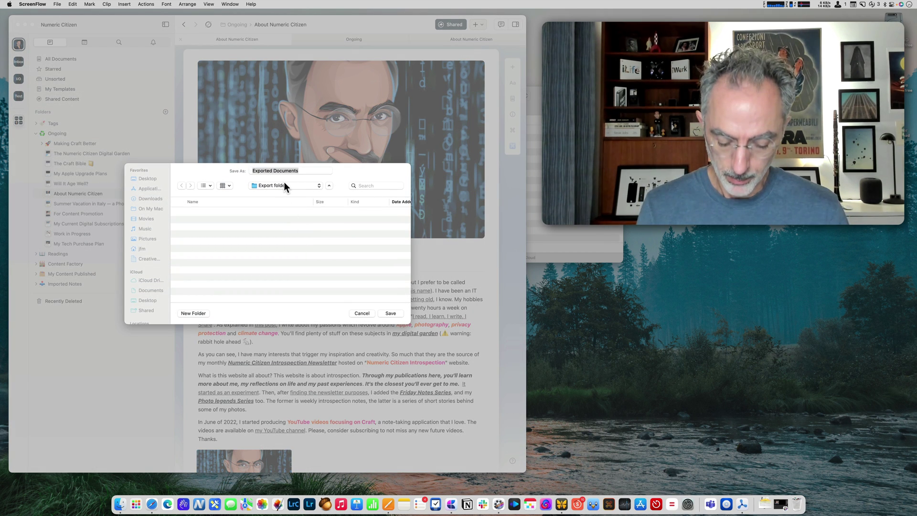
pyautogui.click(297, 170)
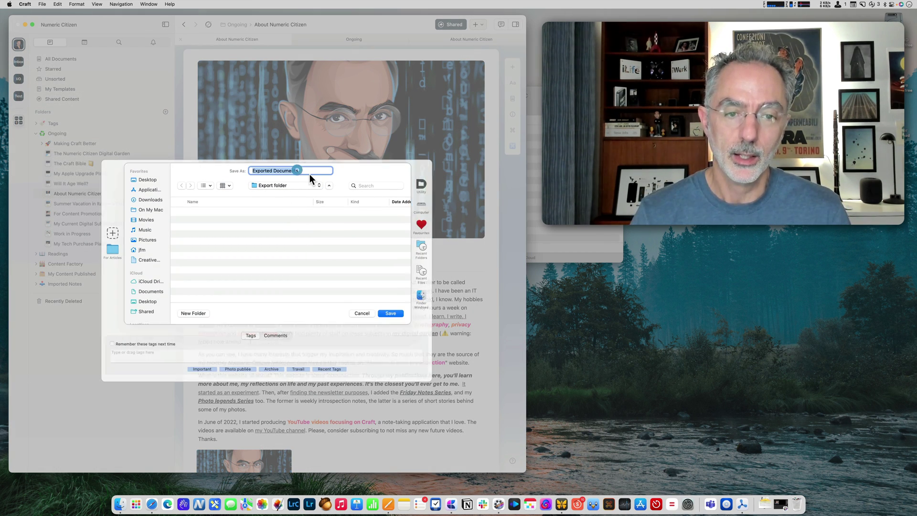
pyautogui.write('About')
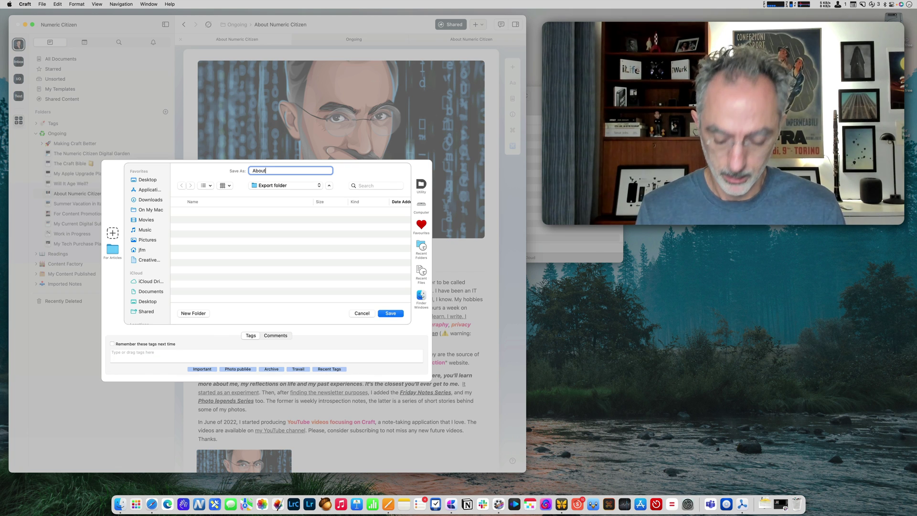
pyautogui.write(' Me')
pyautogui.press('Return')
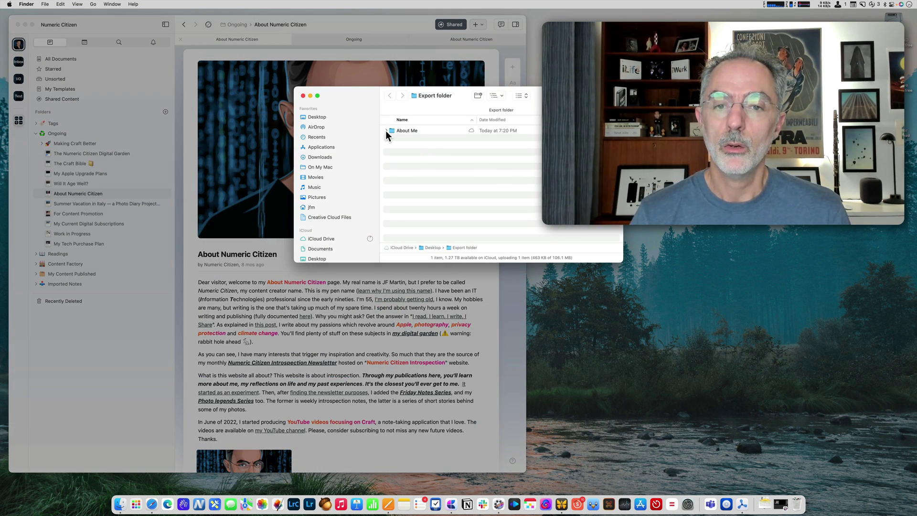
# Step: In Finder, expand the exported About Me folder and its Ongoing subfolder and select About Numeric Citizen.pdf
pyautogui.click(385, 130)
pyautogui.click(391, 138)
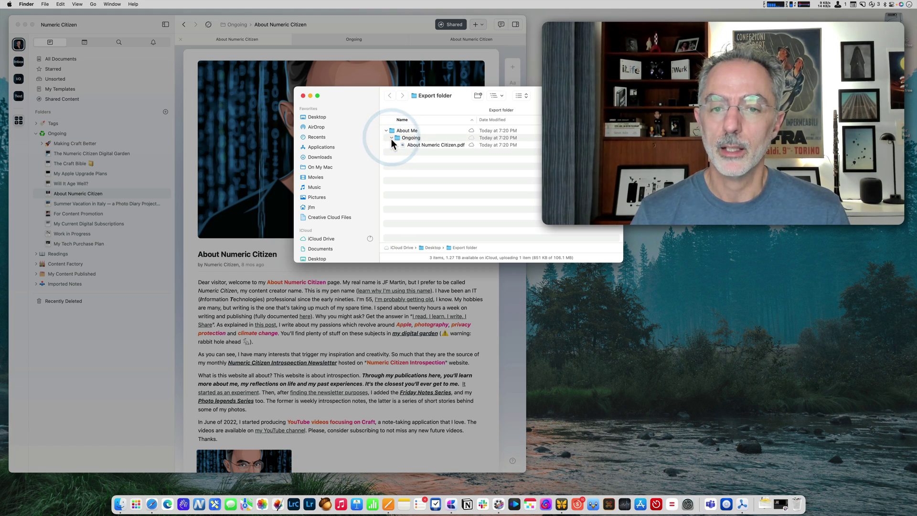
pyautogui.click(410, 139)
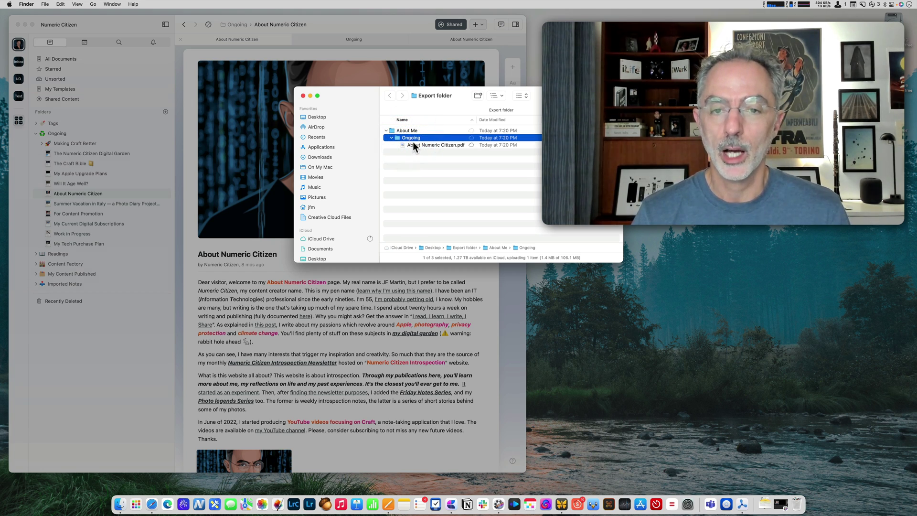
pyautogui.click(411, 144)
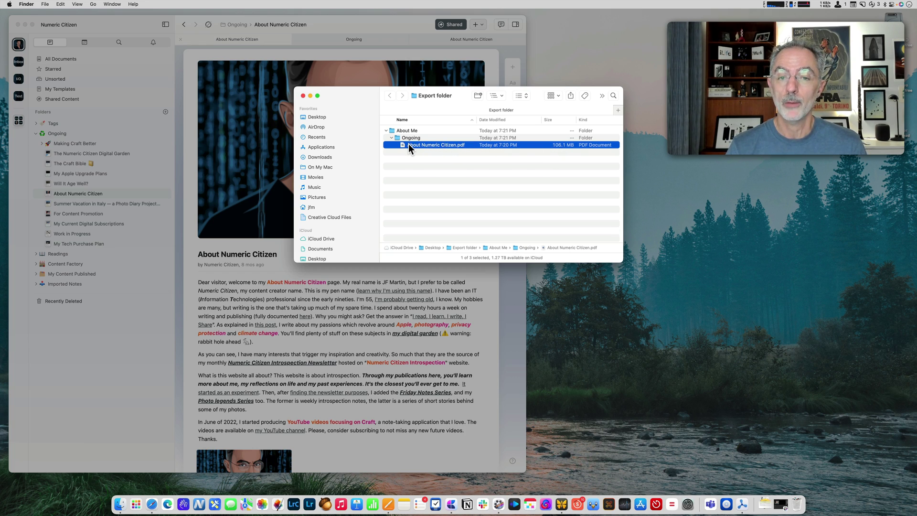
# Step: Preview About Numeric Citizen.pdf with Quick Look, check its pages for layout, links and images, and close the preview
pyautogui.press('space')
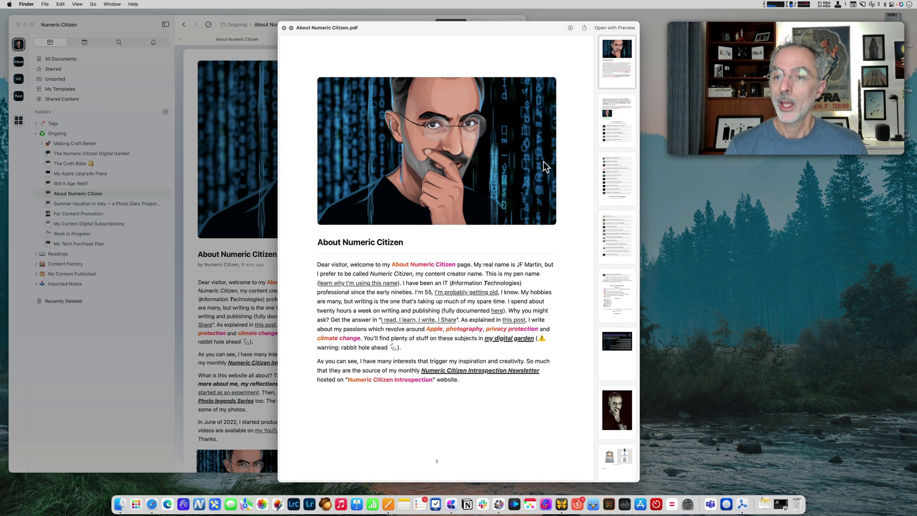
pyautogui.click(607, 114)
pyautogui.click(606, 170)
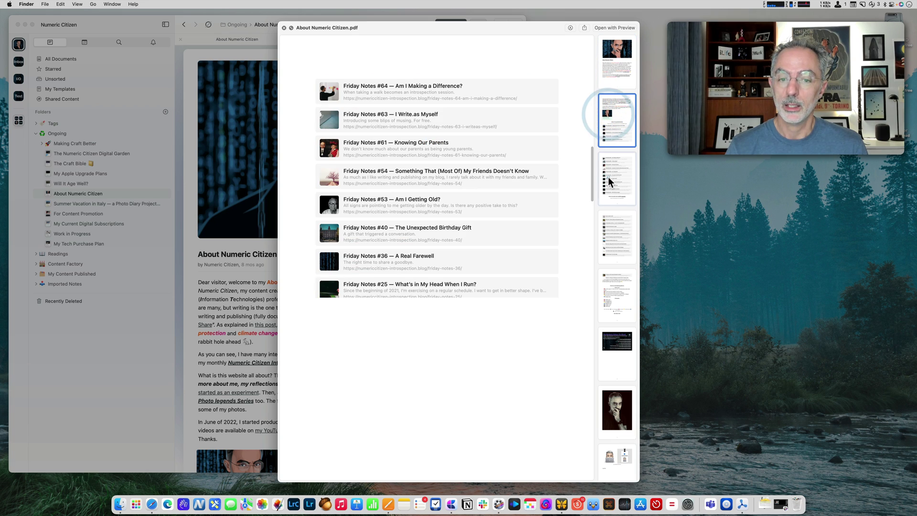
pyautogui.click(620, 241)
pyautogui.click(616, 290)
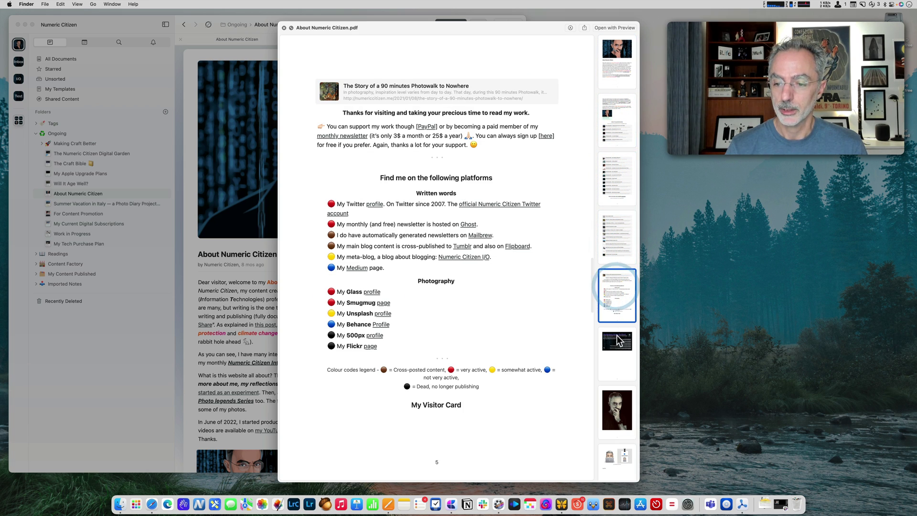
pyautogui.click(616, 340)
pyautogui.click(616, 401)
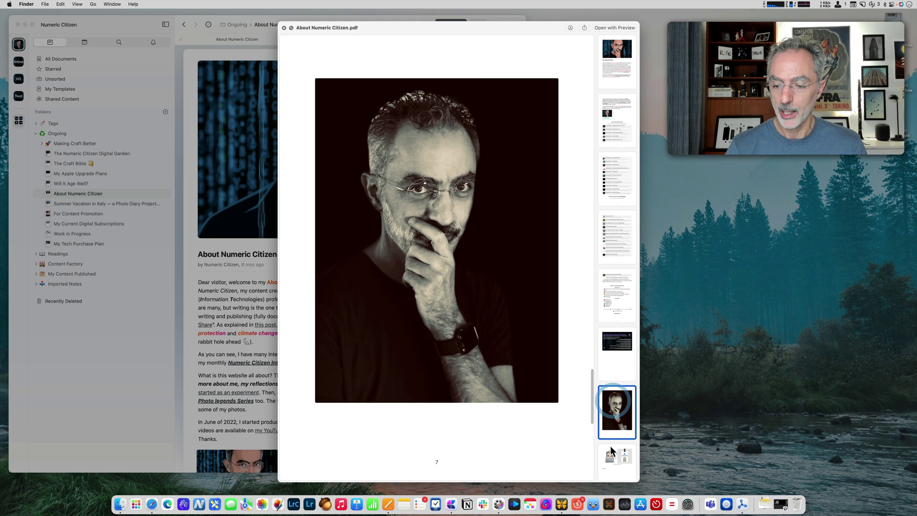
pyautogui.click(610, 446)
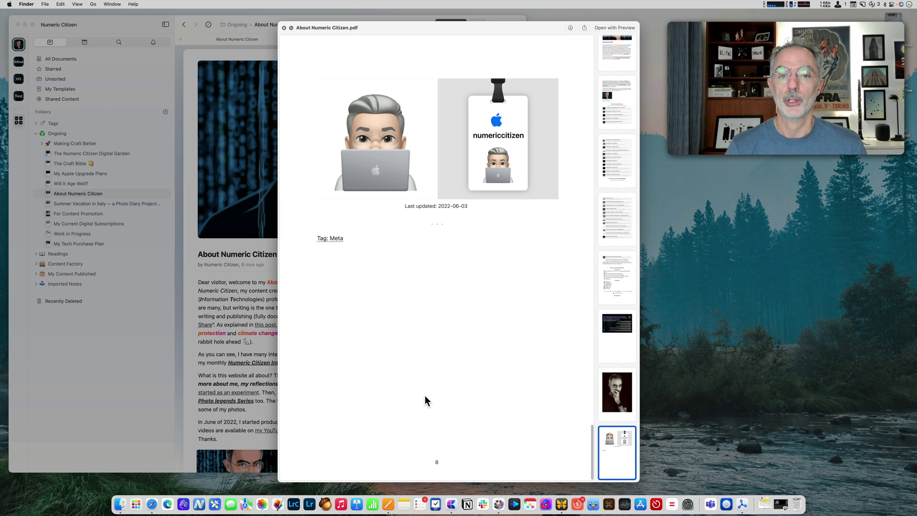
pyautogui.scroll(5, 427, 400)
pyautogui.scroll(3, 425, 391)
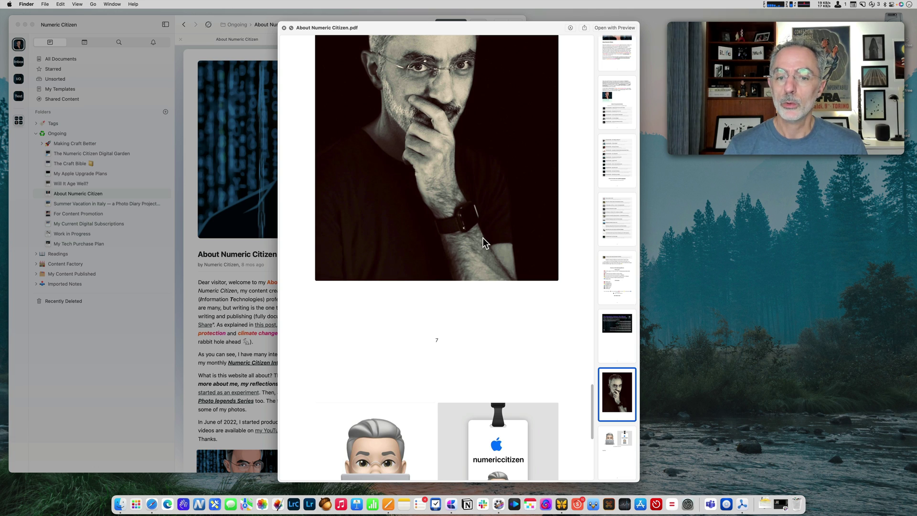
pyautogui.scroll(5, 483, 237)
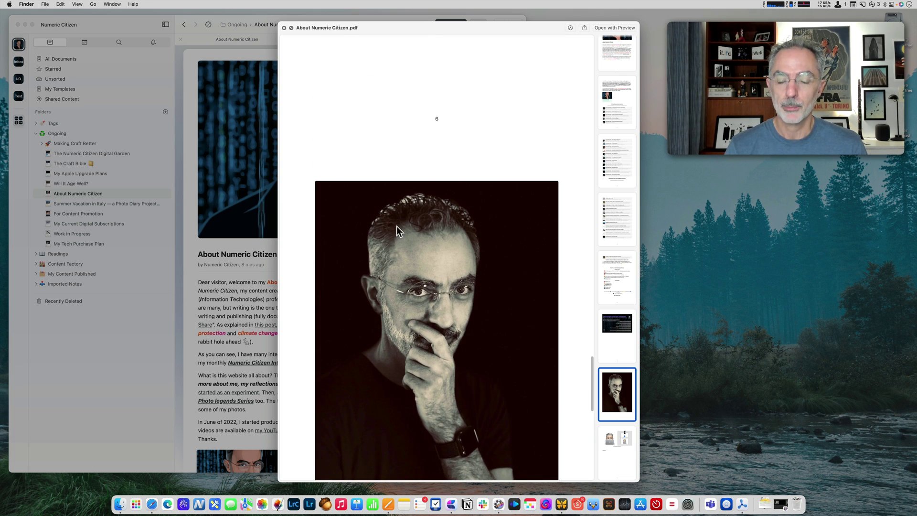
pyautogui.click(284, 27)
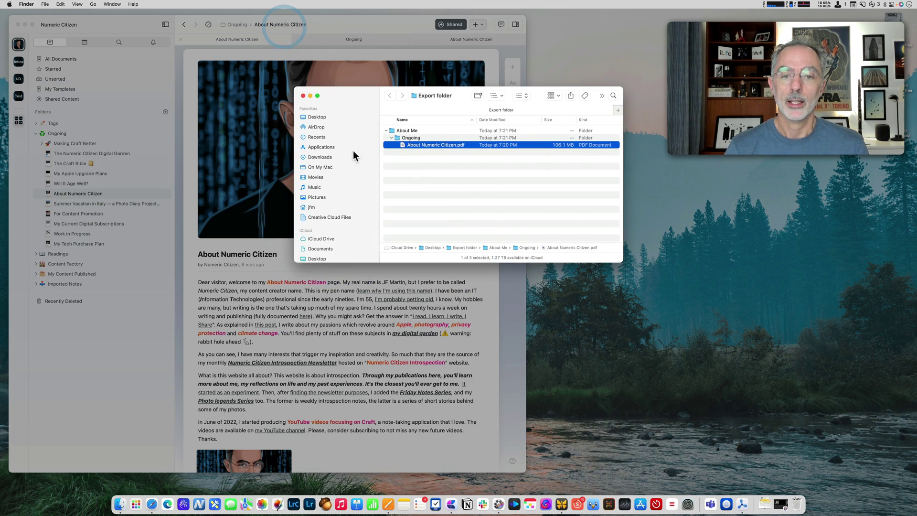
# Step: Move the exported About Me folder from the Export folder to the trash
pyautogui.click(399, 152)
pyautogui.click(394, 128)
pyautogui.rightClick(394, 128)
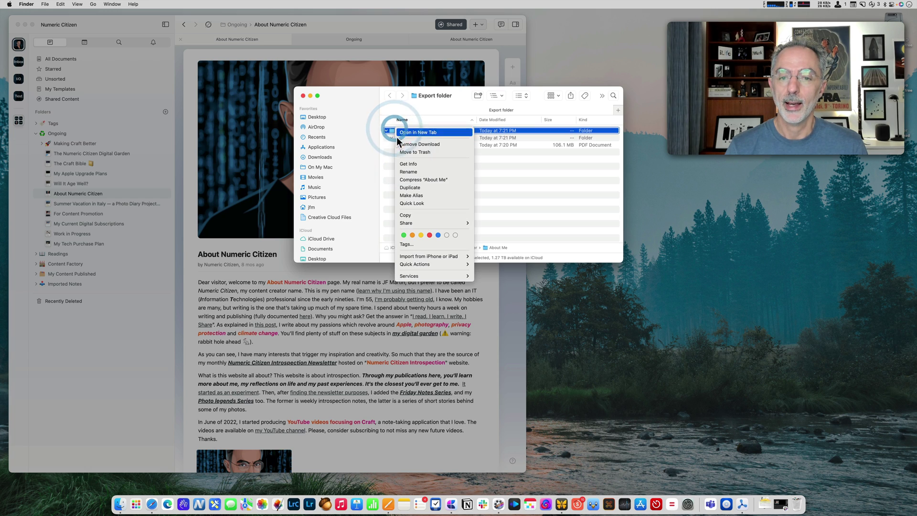
pyautogui.click(404, 150)
# Step: Switch to Craft, start a PDF export of the About Numeric Citizen document and set its paper size to US Letter
pyautogui.click(306, 328)
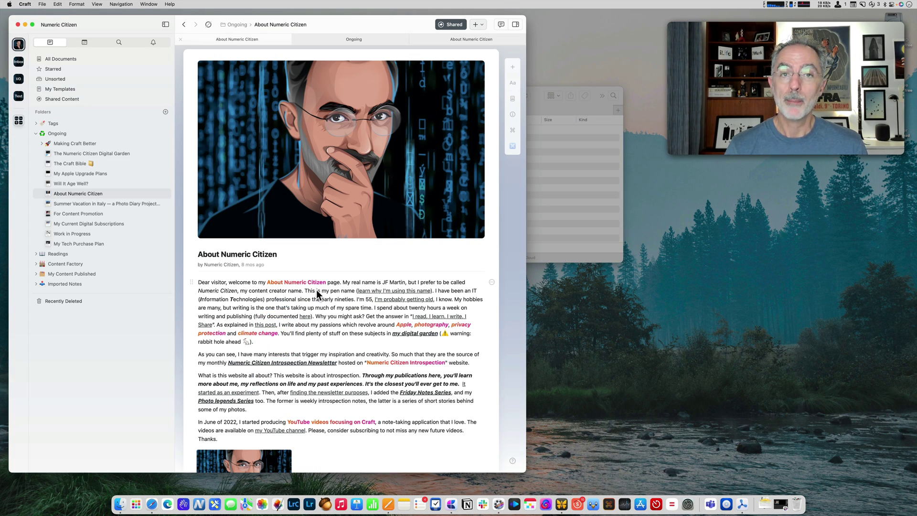
pyautogui.click(450, 25)
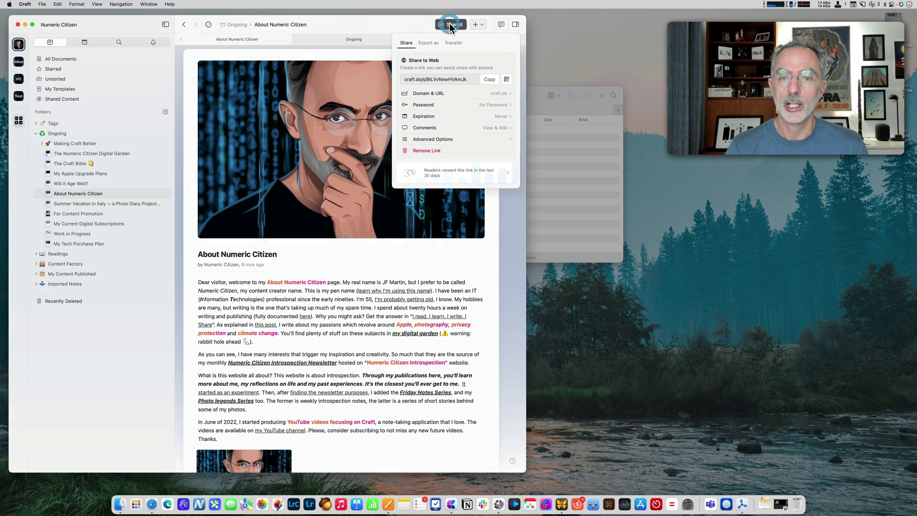
pyautogui.click(429, 43)
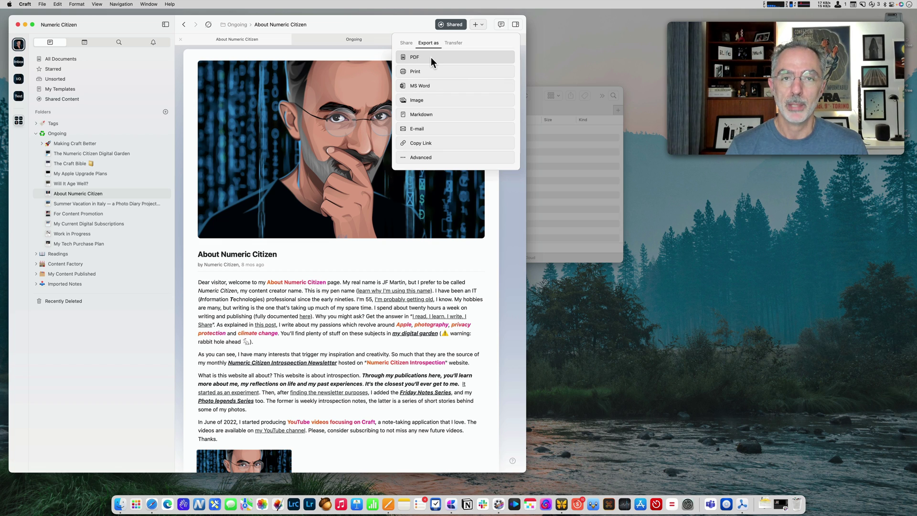
pyautogui.click(430, 57)
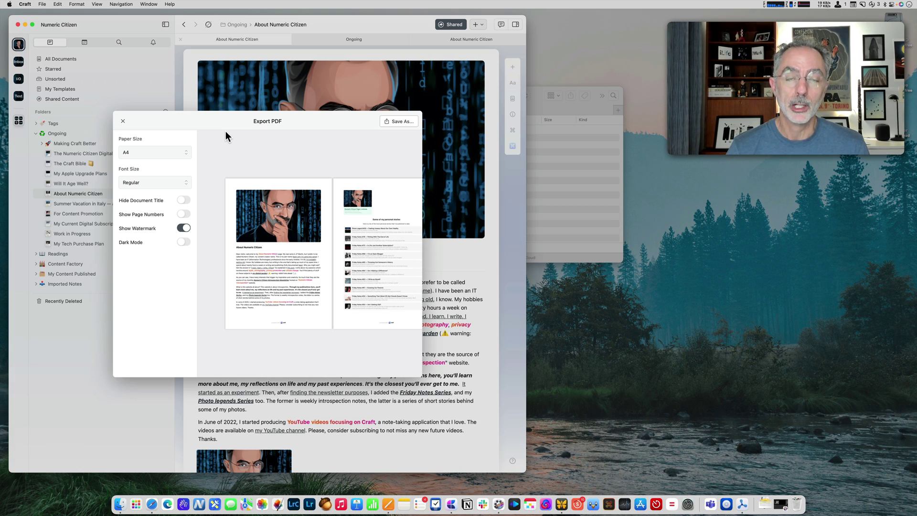
pyautogui.click(148, 147)
pyautogui.click(155, 145)
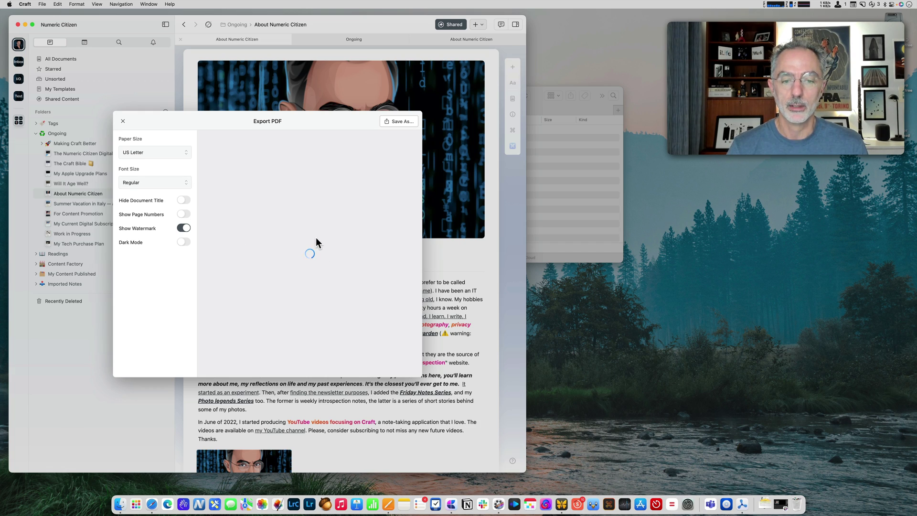
# Step: Look at the font size choices and try hiding the document title in the PDF, restoring the title after checking the preview
pyautogui.click(148, 182)
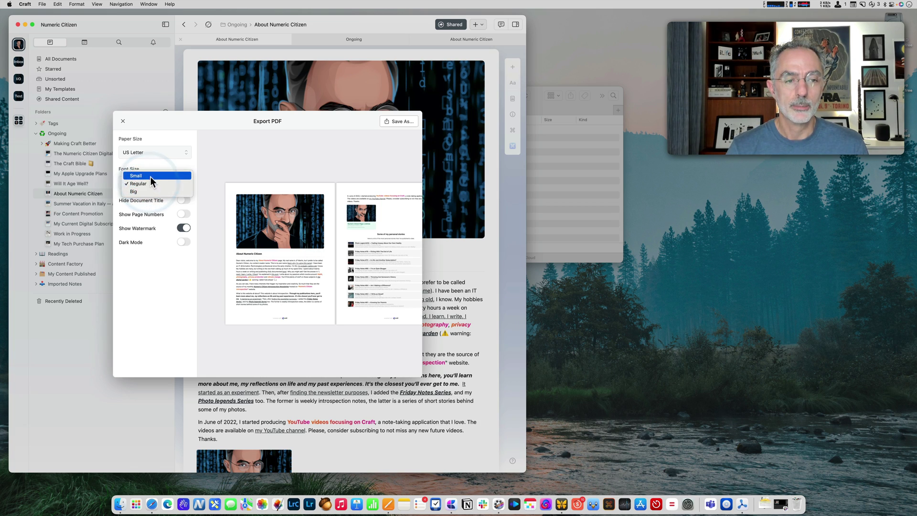
pyautogui.click(148, 183)
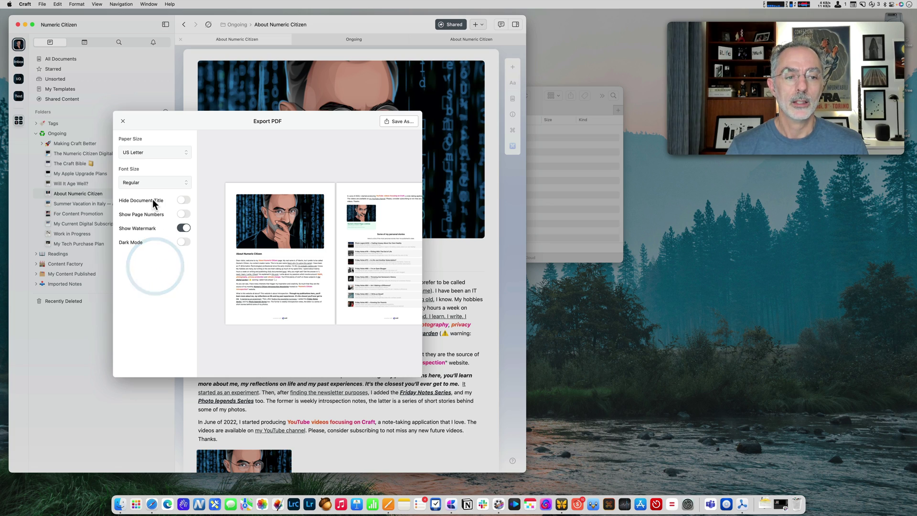
pyautogui.click(185, 200)
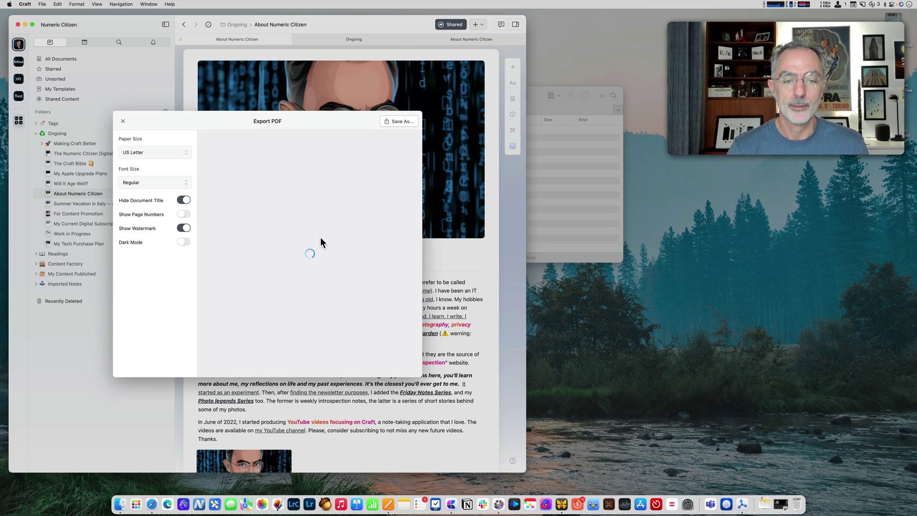
pyautogui.click(183, 199)
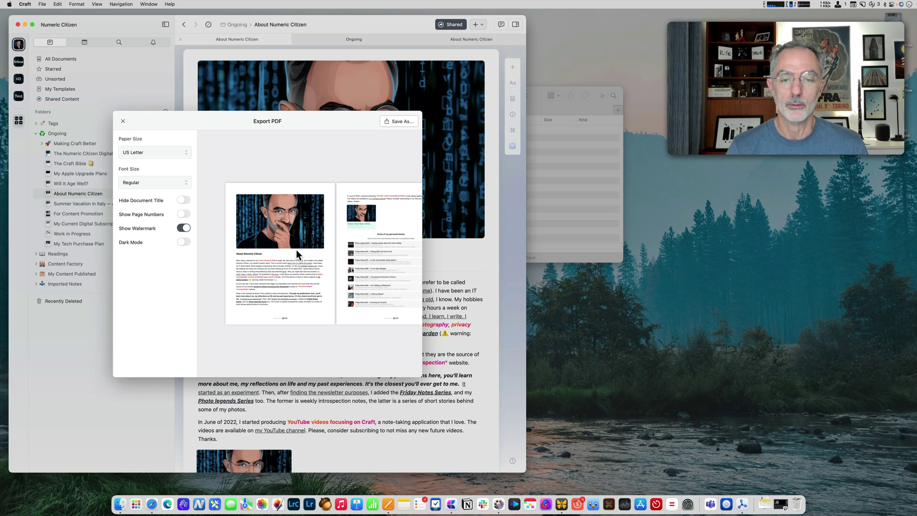
# Step: Save the PDF to the Export folder and select About Numeric Citizen.pdf in Finder
pyautogui.click(402, 121)
pyautogui.click(390, 314)
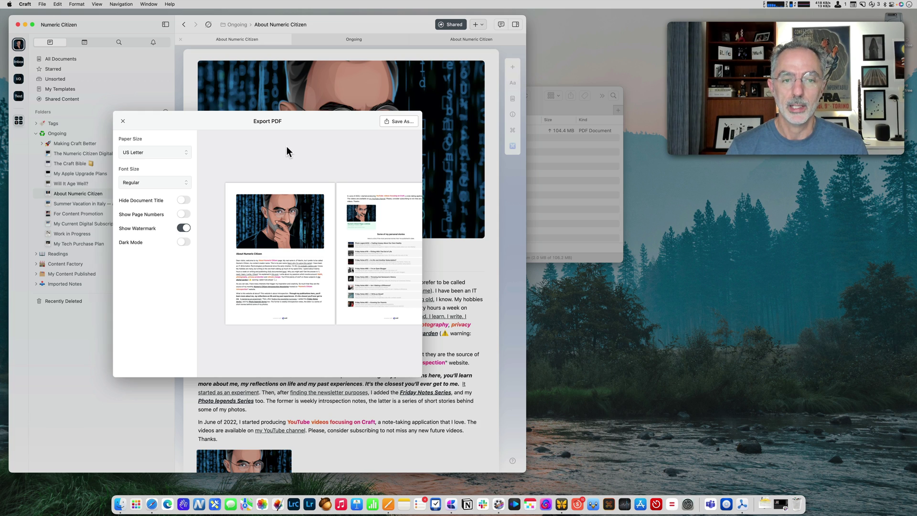
pyautogui.click(557, 162)
pyautogui.click(406, 128)
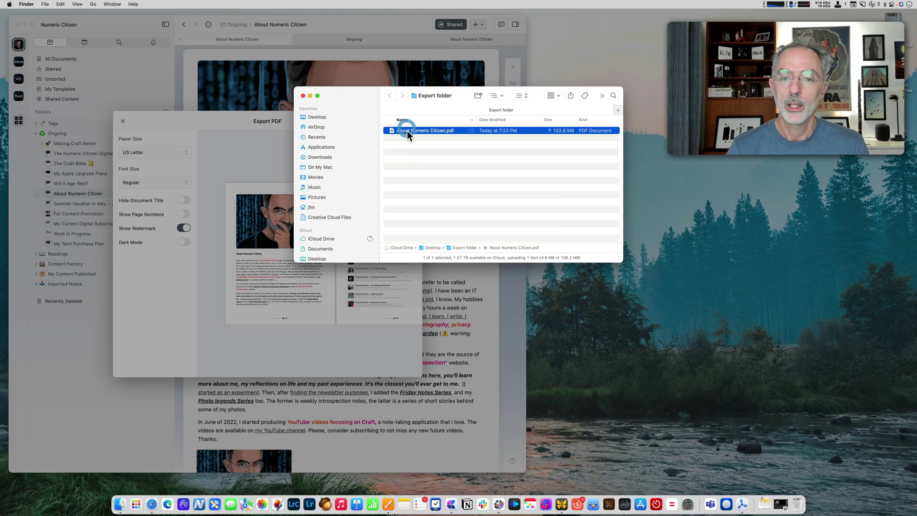
# Step: Preview About Numeric Citizen.pdf with Quick Look, check its page layout, links and watermark, and close the preview
pyautogui.press('space')
pyautogui.scroll(-20, 448, 200)
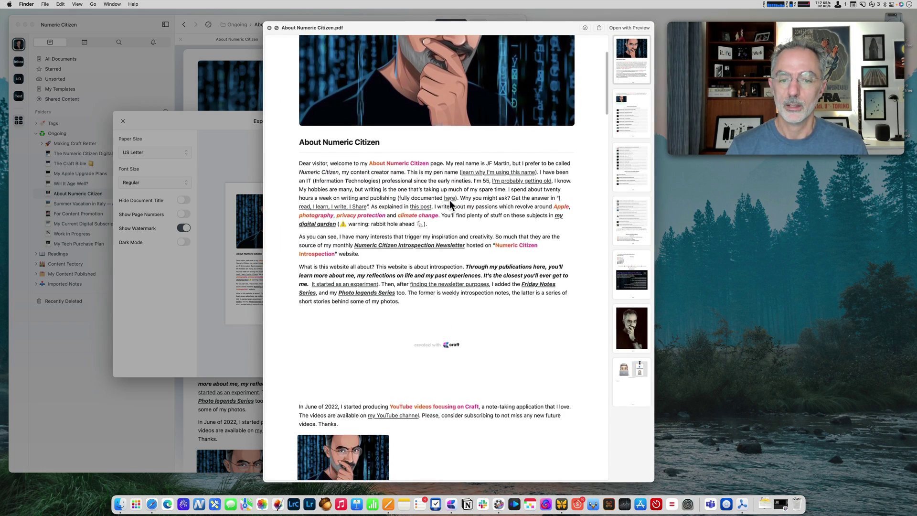
pyautogui.scroll(-20, 450, 205)
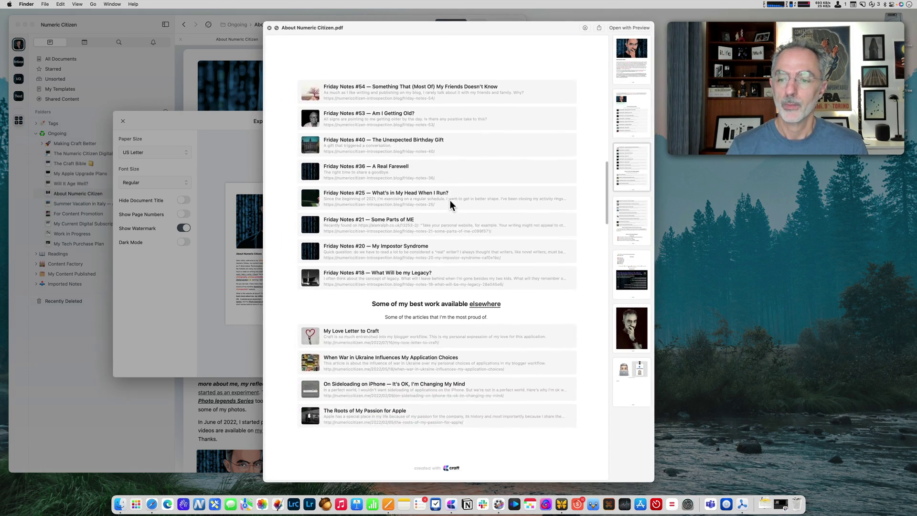
pyautogui.scroll(-10, 461, 188)
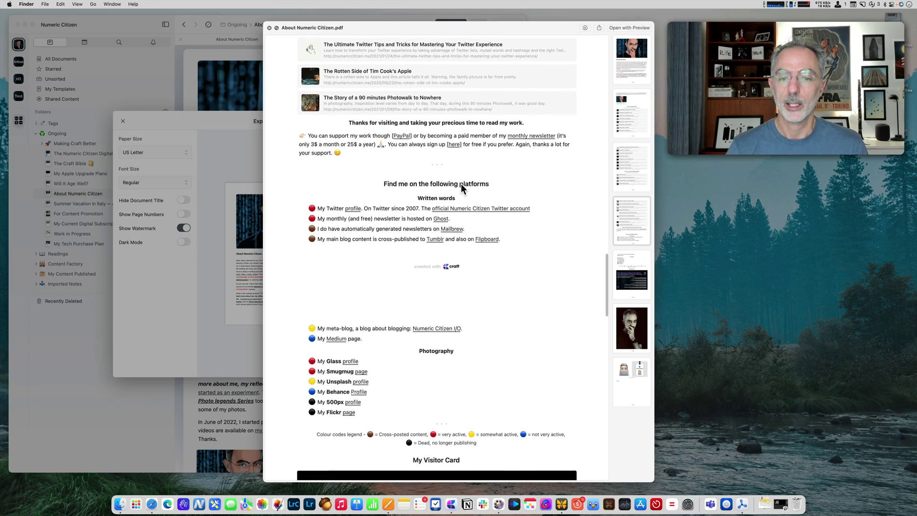
pyautogui.scroll(10, 466, 196)
pyautogui.scroll(12, 465, 190)
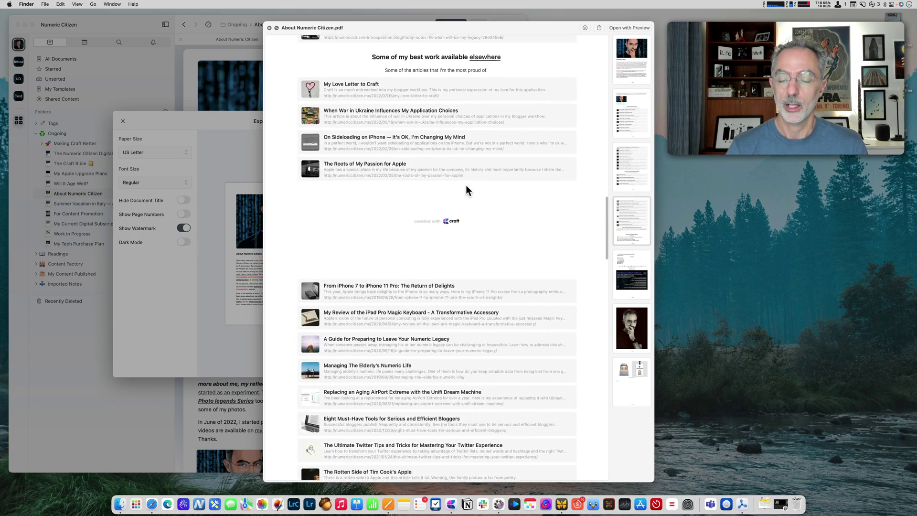
pyautogui.scroll(20, 466, 190)
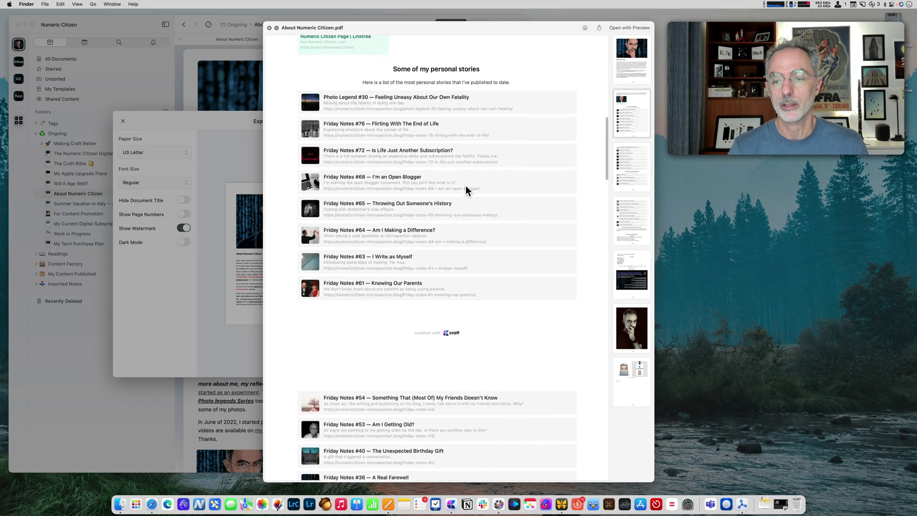
pyautogui.scroll(-1, 466, 185)
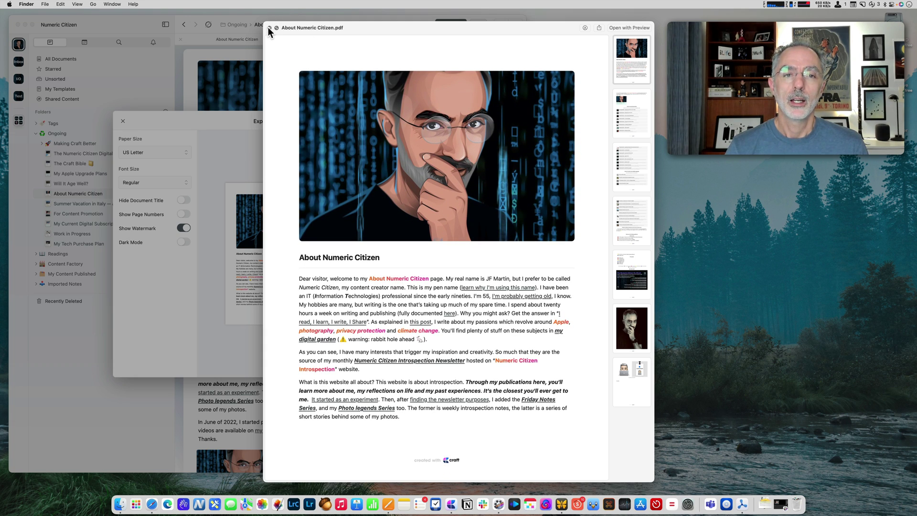
pyautogui.click(269, 28)
pyautogui.click(438, 164)
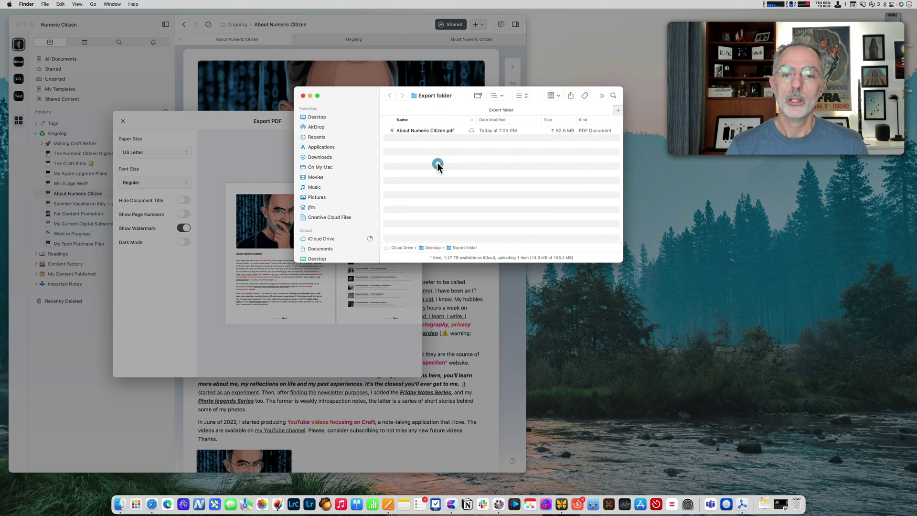
# Step: Switch to Craft and export the About Numeric Citizen document as a Word file to the Export folder under the name About Me
pyautogui.click(214, 127)
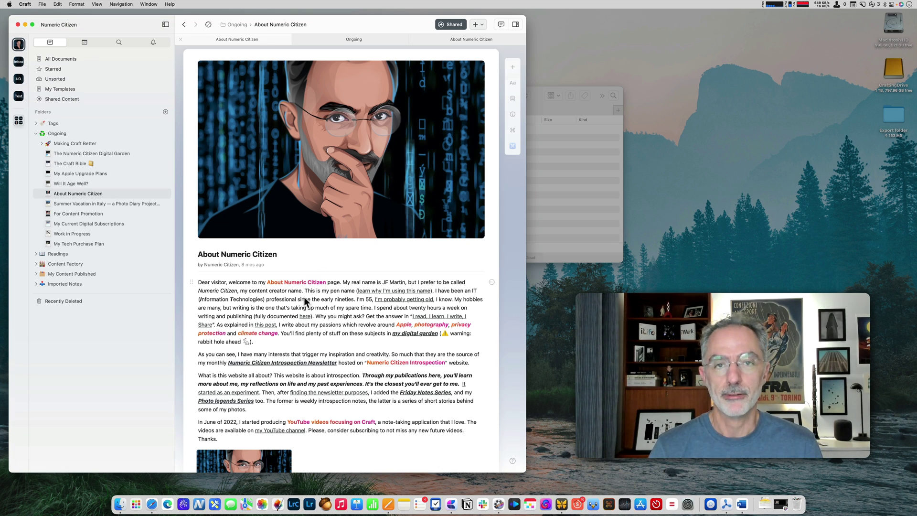
pyautogui.rightClick(84, 196)
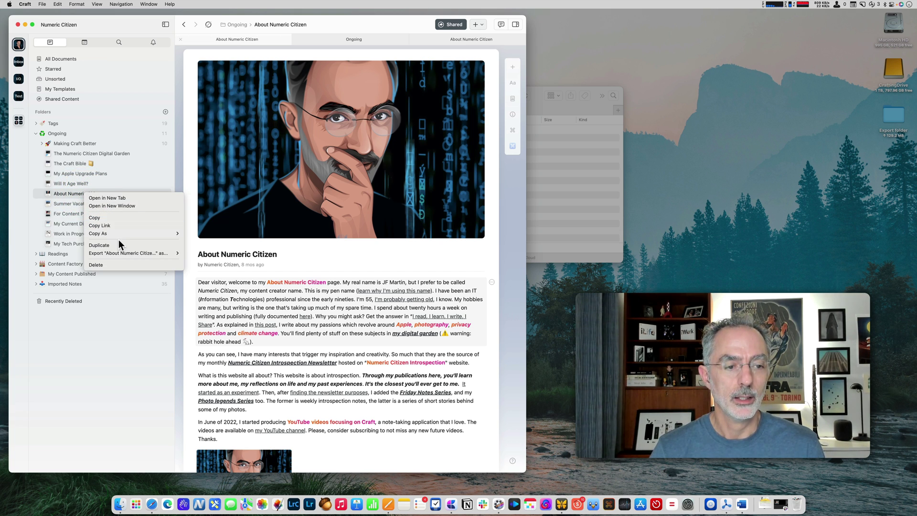
pyautogui.moveTo(120, 252)
pyautogui.click(200, 277)
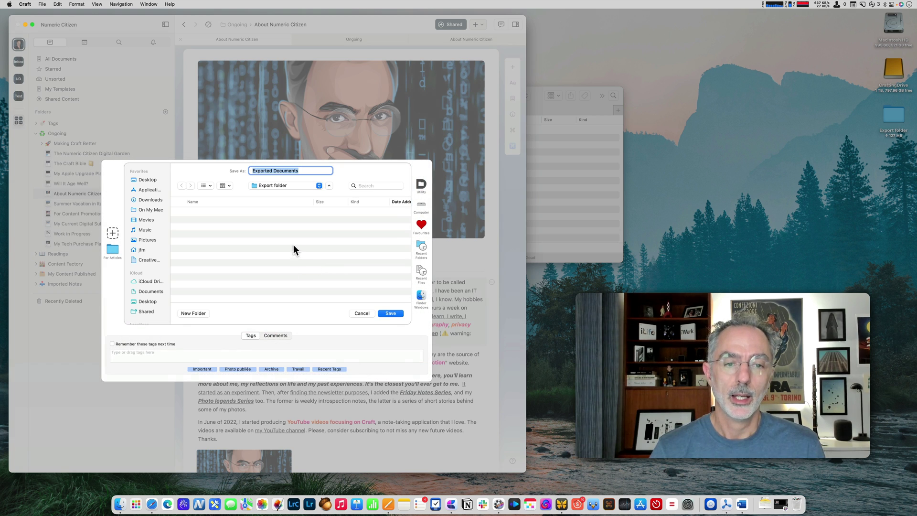
pyautogui.write('About')
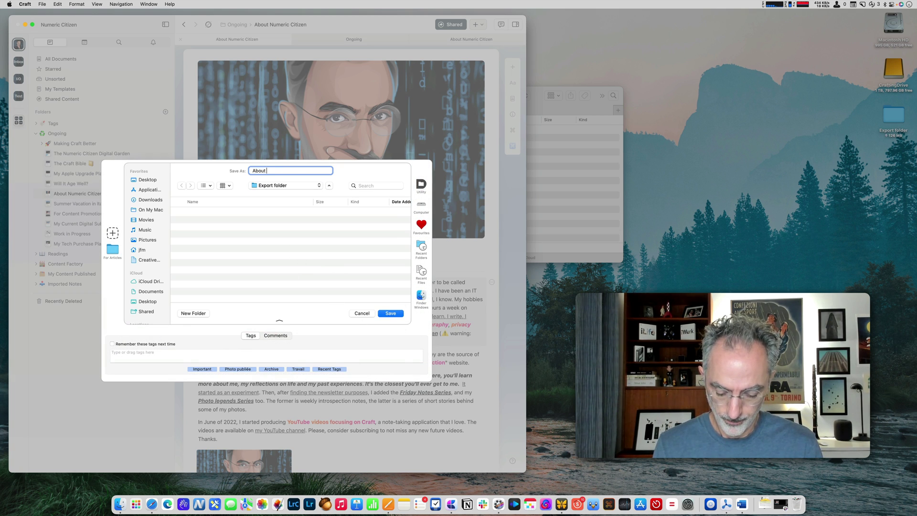
pyautogui.press('Return')
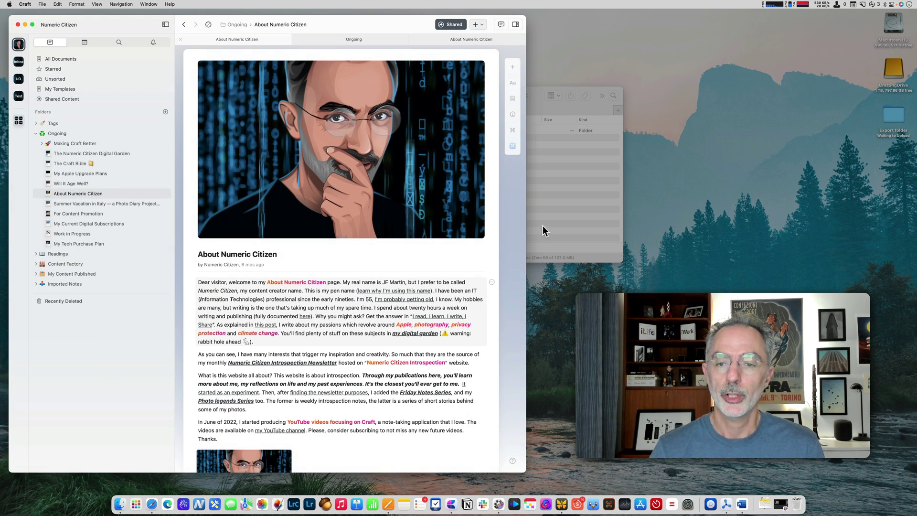
# Step: In Finder, expand the About Me folder and its Ongoing subfolder and open About Numeric Citizen.docx in Word
pyautogui.click(541, 227)
pyautogui.click(386, 130)
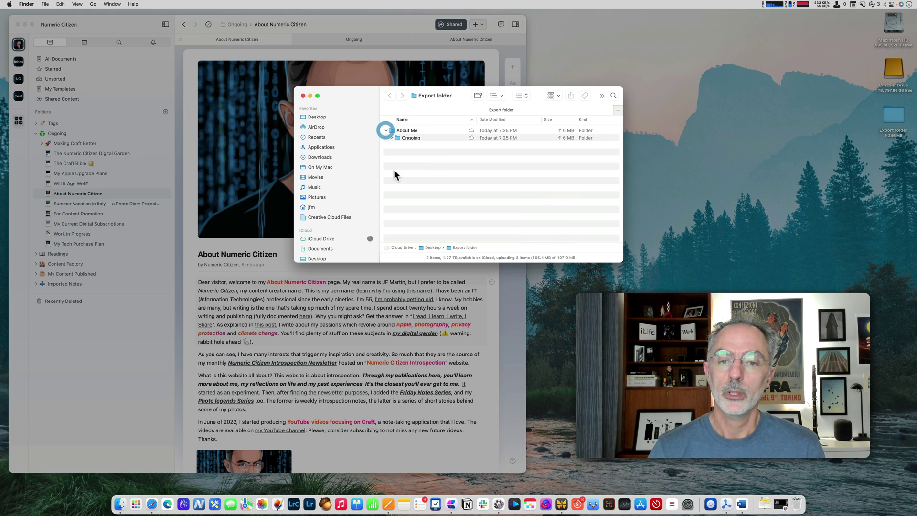
pyautogui.click(391, 138)
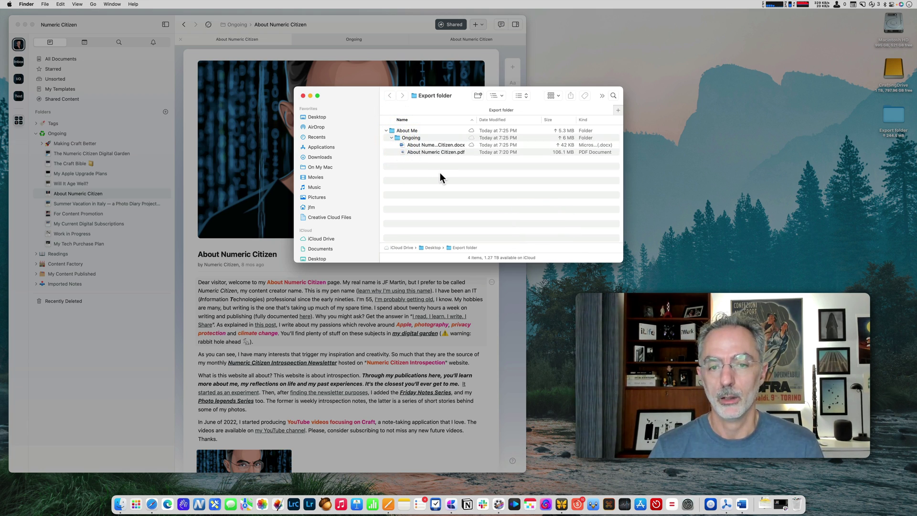
pyautogui.click(436, 146)
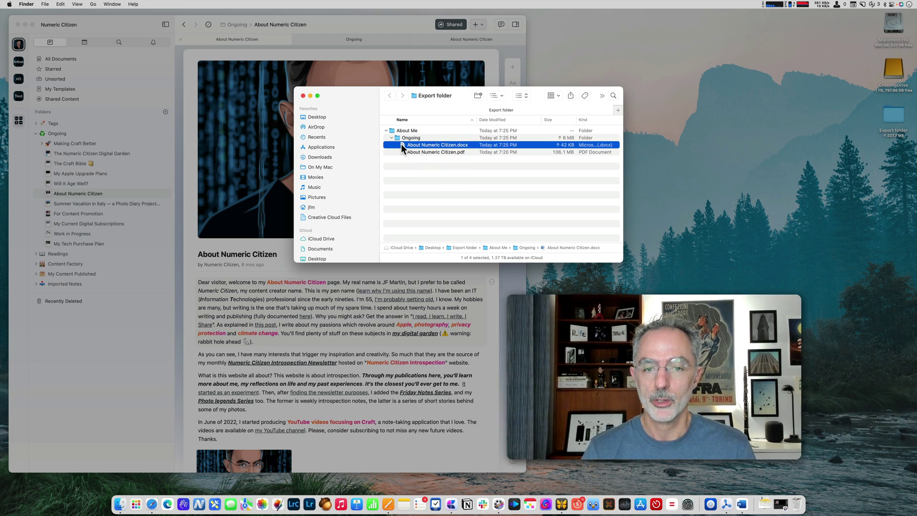
pyautogui.doubleClick(401, 144)
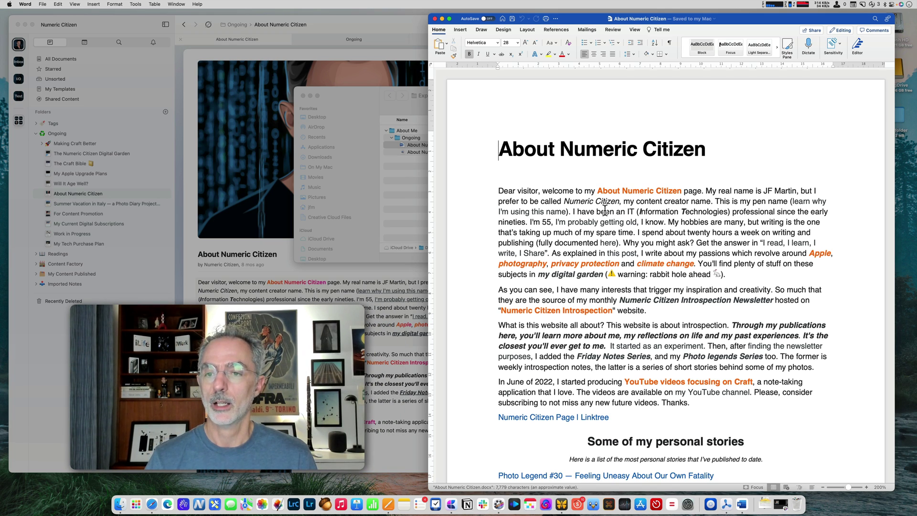
# Step: Look through the exported About Numeric Citizen document in Word, checking its text formatting, links, divider, headings, page breaks and images
pyautogui.scroll(-1, 604, 211)
pyautogui.scroll(1, 604, 211)
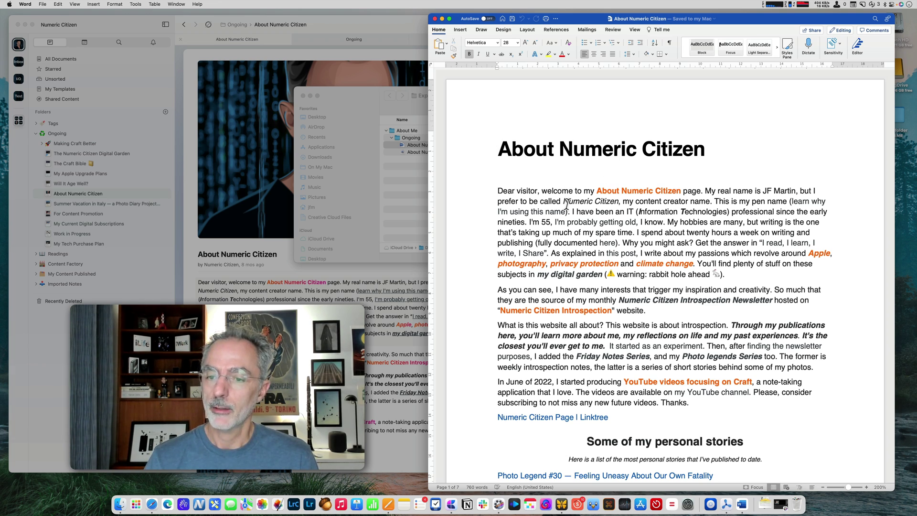
pyautogui.scroll(-5, 568, 204)
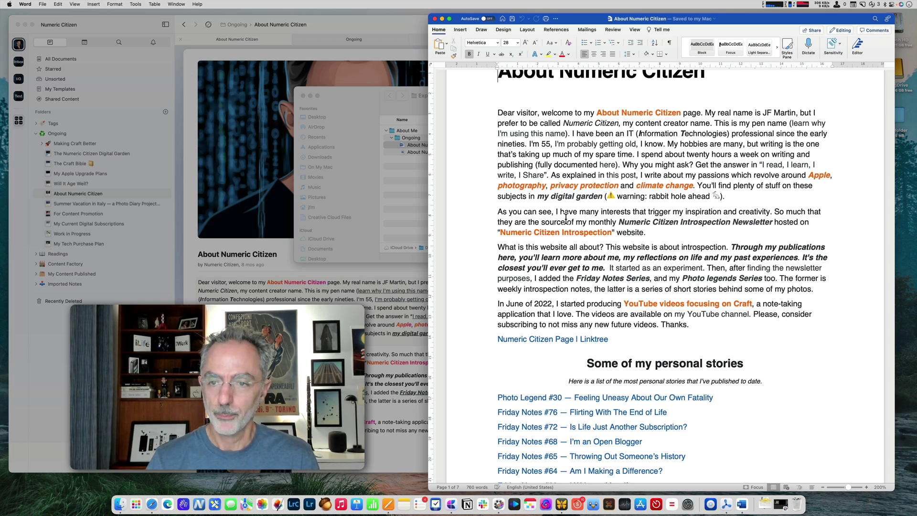
pyautogui.scroll(-4, 564, 218)
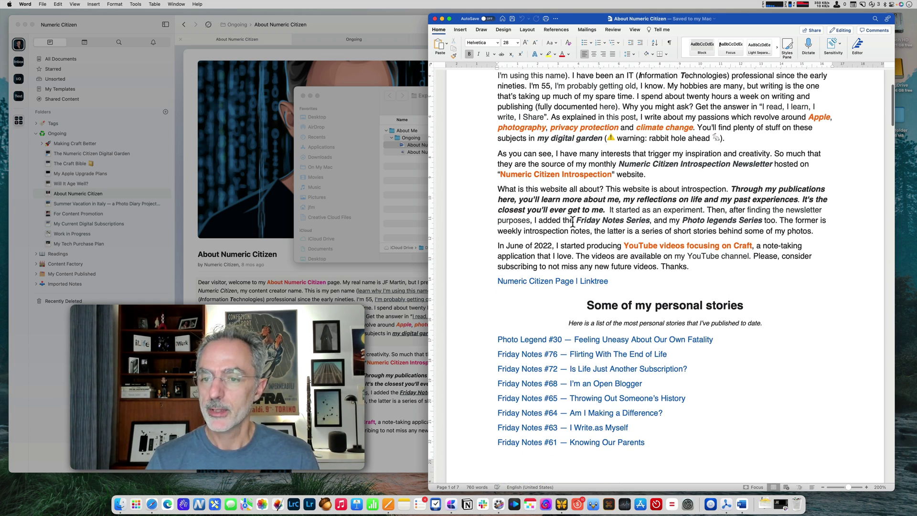
pyautogui.scroll(-10, 573, 223)
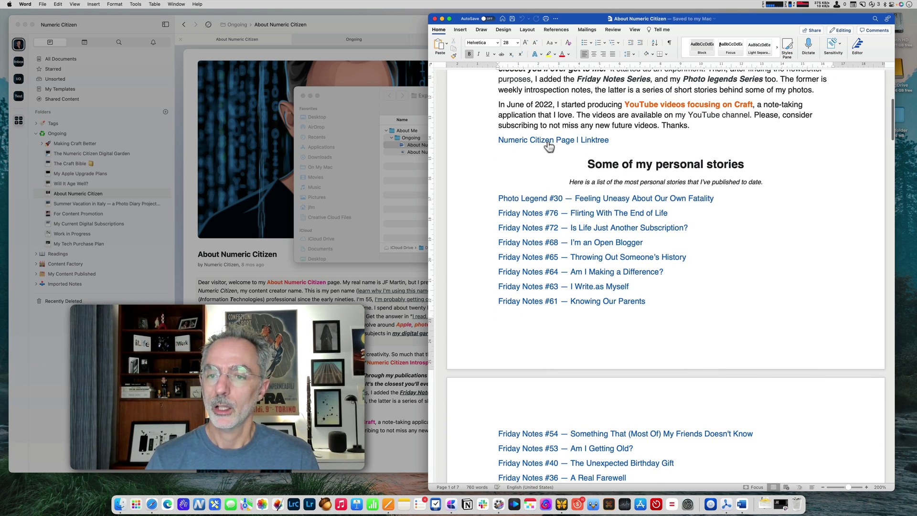
pyautogui.scroll(-20, 580, 248)
pyautogui.scroll(-19, 581, 247)
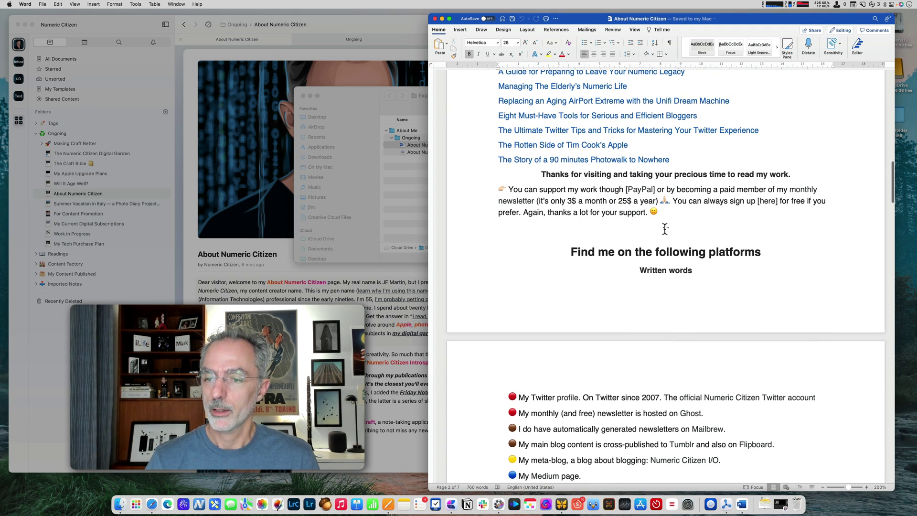
pyautogui.doubleClick(665, 227)
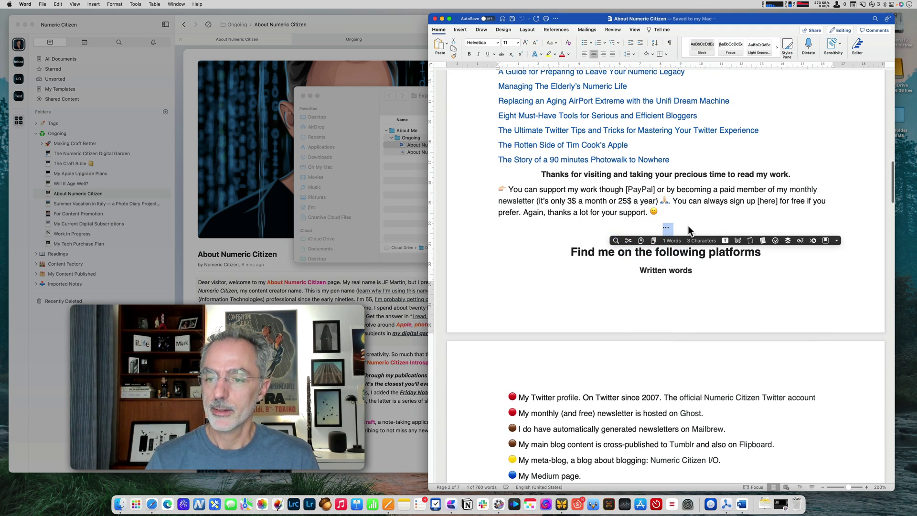
pyautogui.click(569, 258)
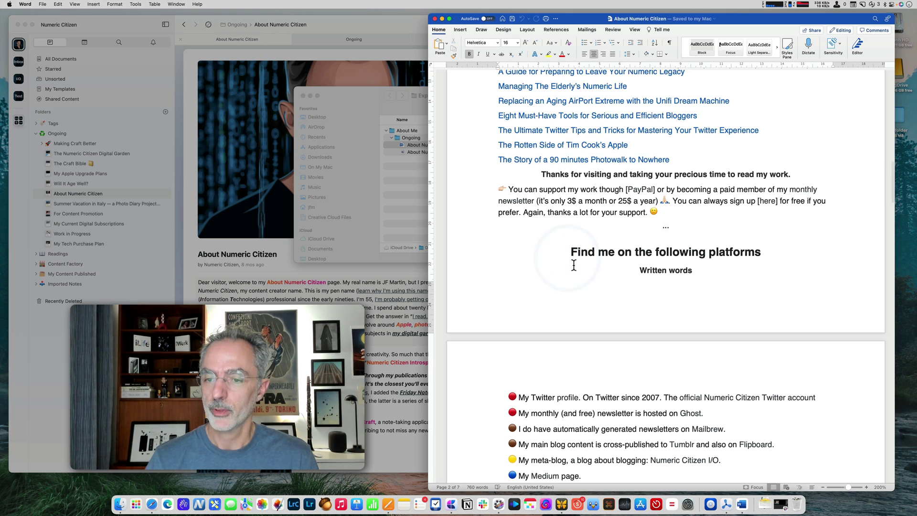
pyautogui.scroll(-17, 549, 265)
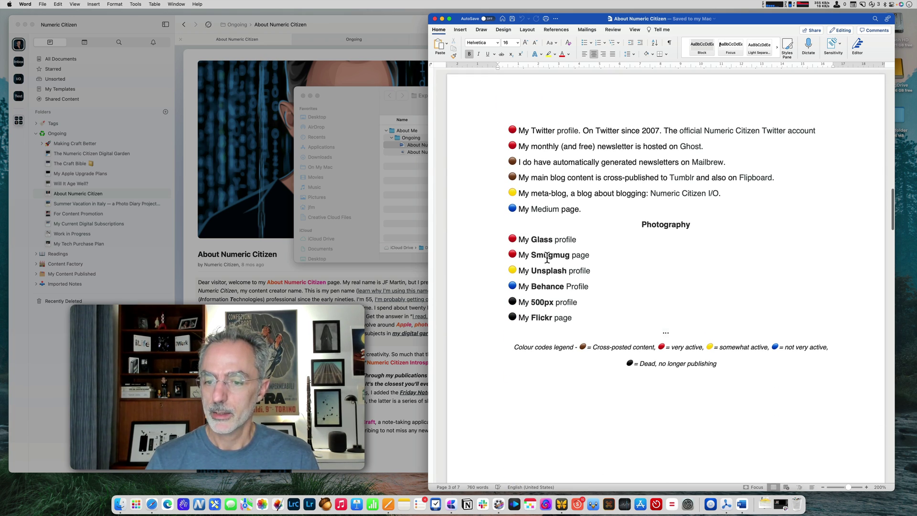
pyautogui.scroll(-20, 540, 245)
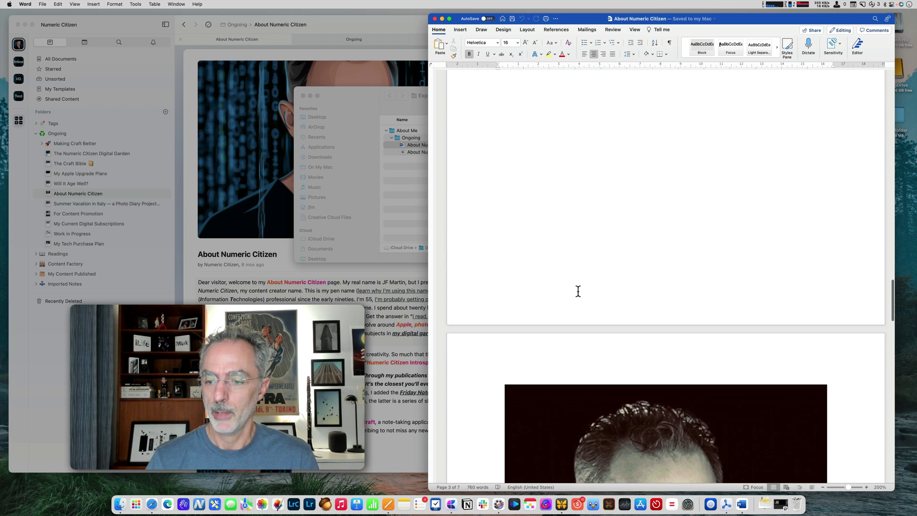
# Step: Insert a page break directly before the heading "Find me on the following platforms"
pyautogui.scroll(20, 578, 290)
pyautogui.scroll(10, 579, 296)
pyautogui.click(568, 296)
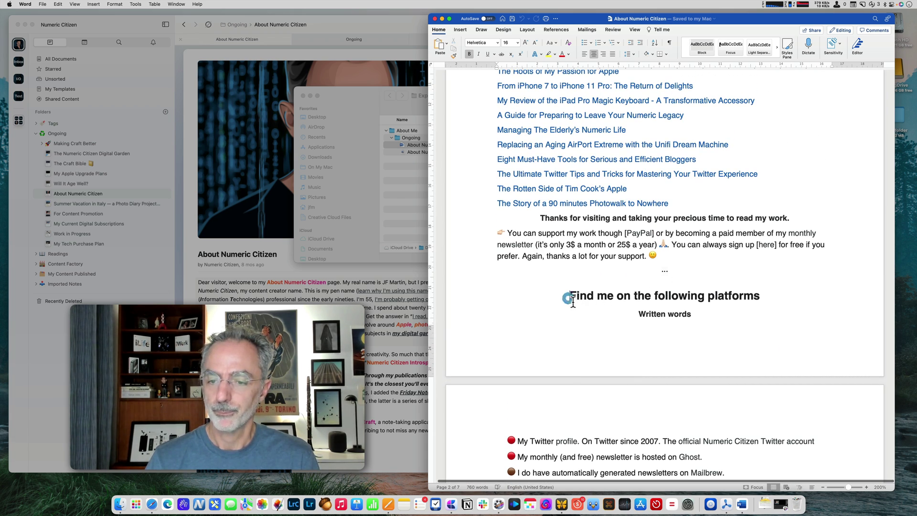
pyautogui.click(460, 29)
pyautogui.click(447, 43)
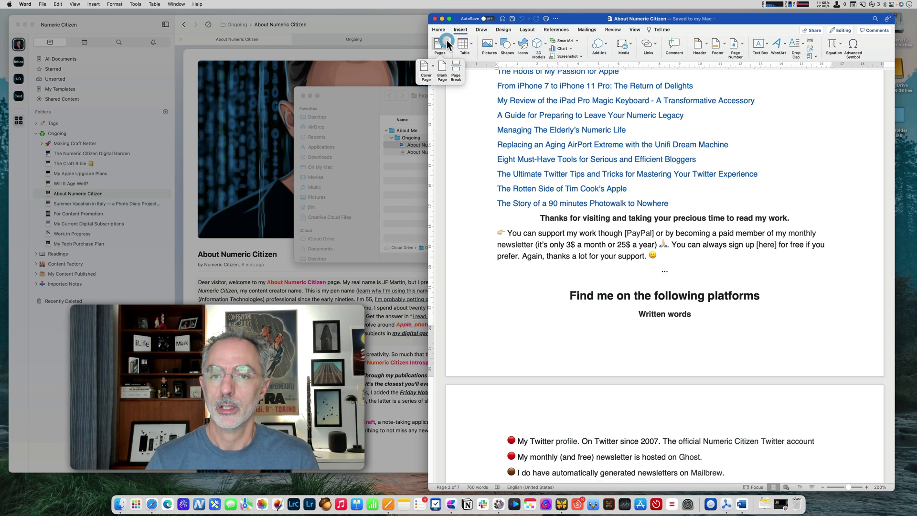
pyautogui.click(455, 67)
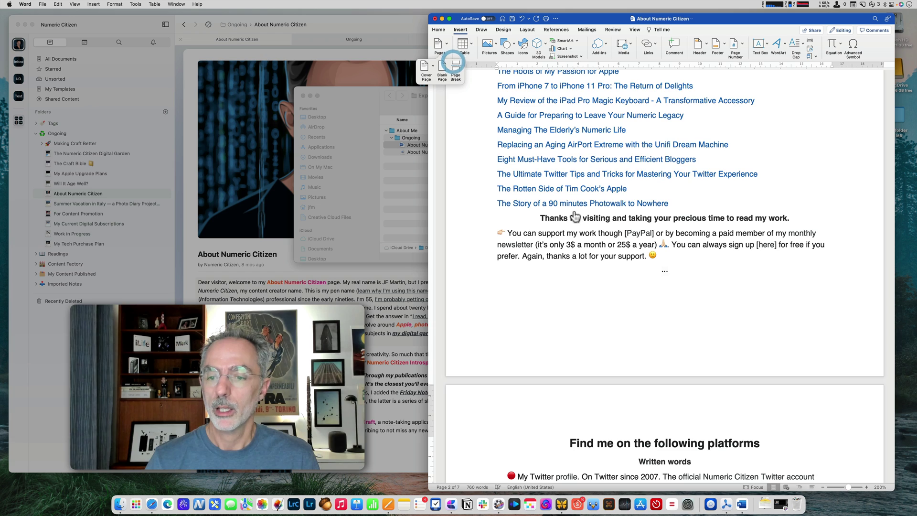
# Step: Review the pages after the page break and close the Word document without saving the changes
pyautogui.scroll(-10, 603, 251)
pyautogui.scroll(-8, 603, 251)
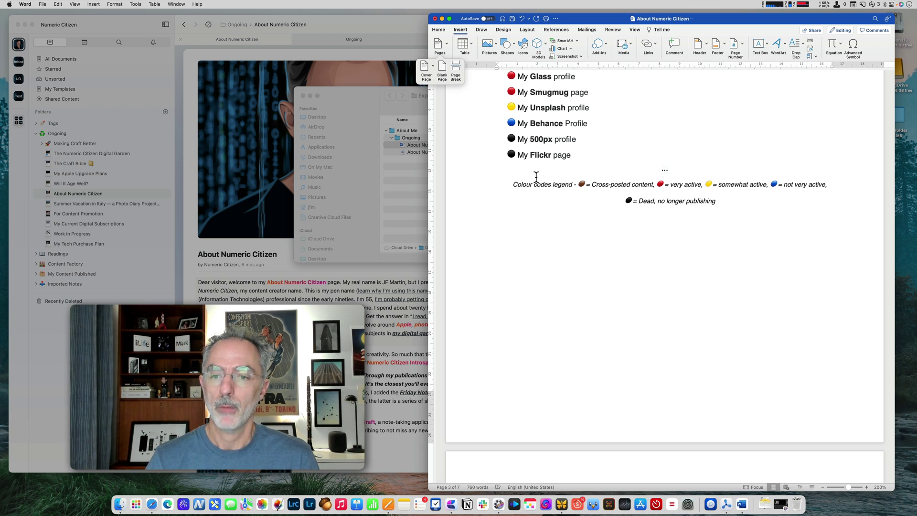
pyautogui.click(604, 159)
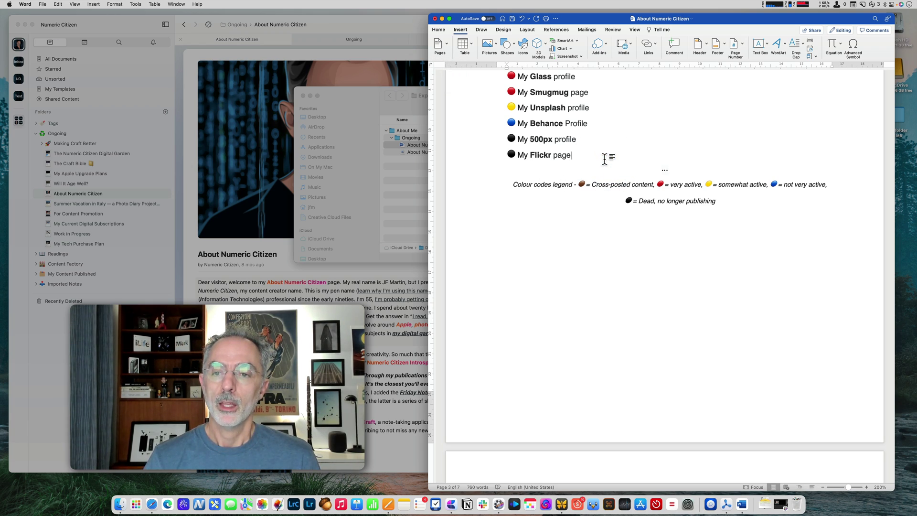
pyautogui.click(435, 19)
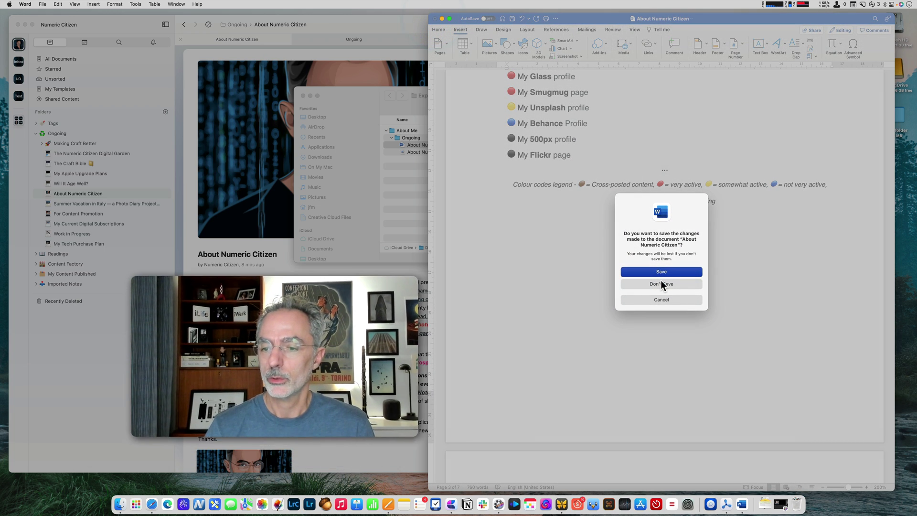
pyautogui.click(660, 283)
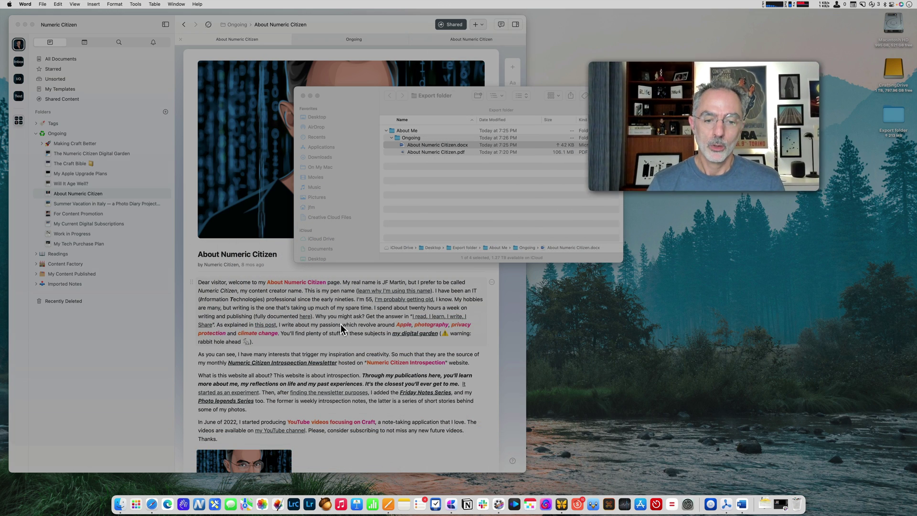
# Step: Switch to Craft, open The Craft Bible document and open its subpage The Craft Bible Update History & Future Improvements
pyautogui.click(341, 325)
pyautogui.click(81, 164)
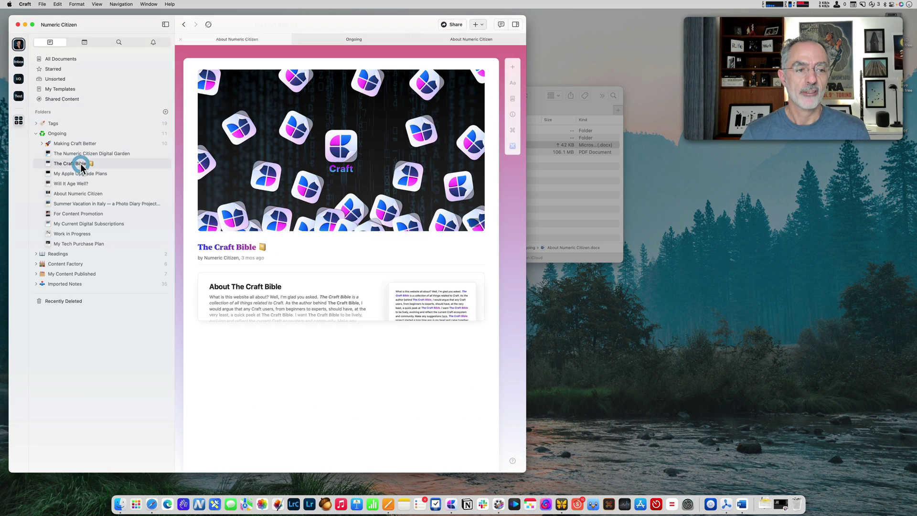
pyautogui.scroll(-10, 285, 287)
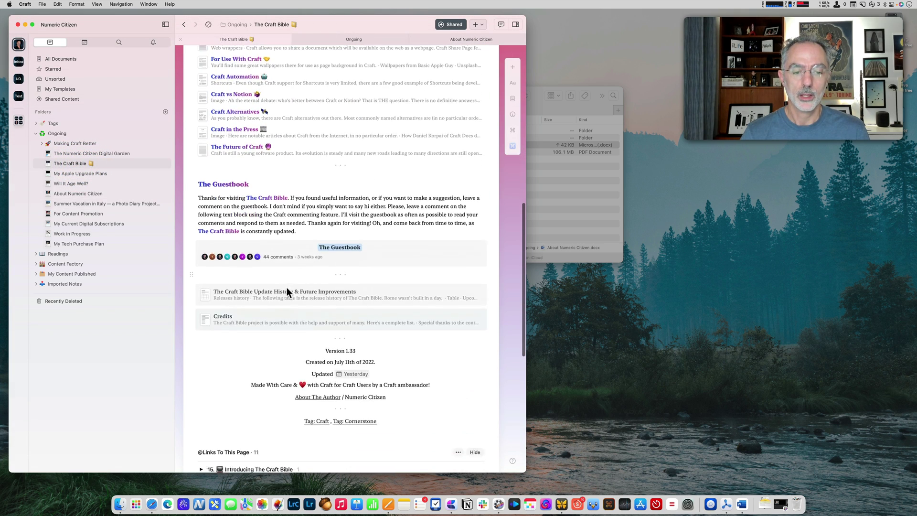
pyautogui.click(210, 214)
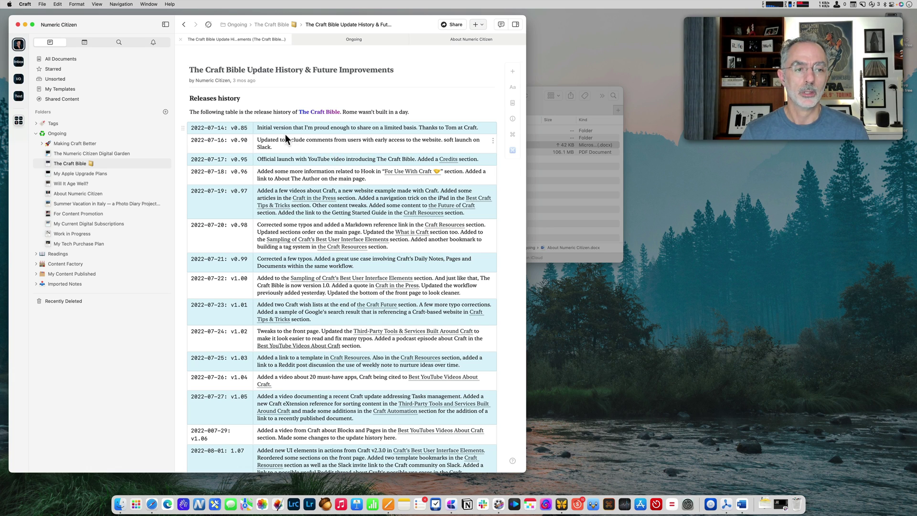
# Step: Export The Craft Bible Update History & Future Improvements page as an MS Word file to the Export folder
pyautogui.click(456, 24)
pyautogui.click(429, 43)
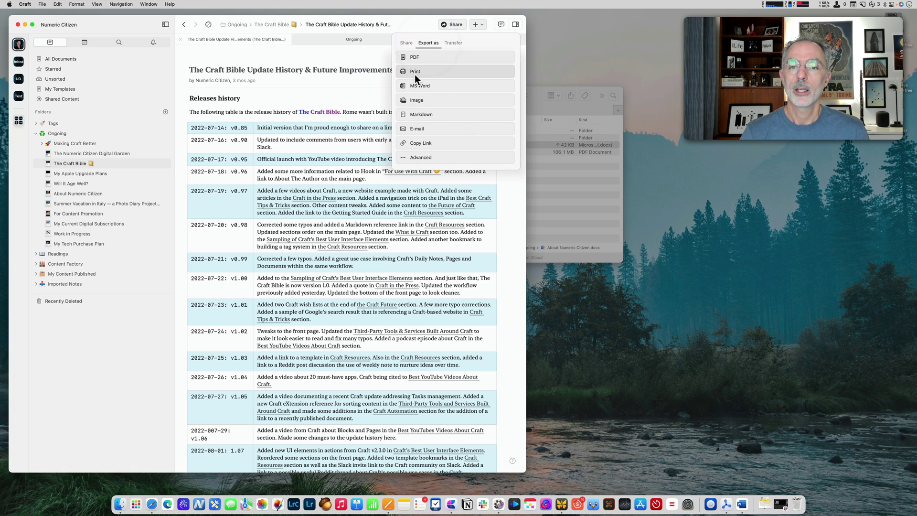
pyautogui.click(428, 85)
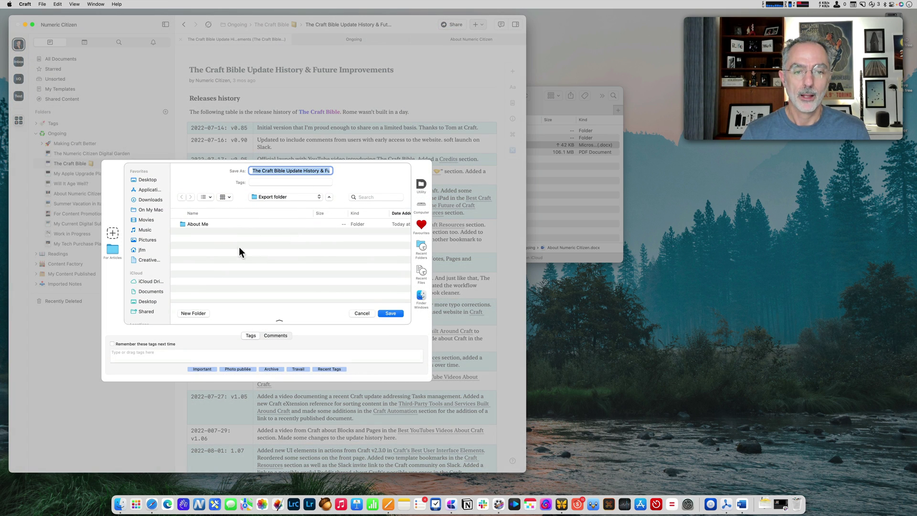
pyautogui.click(396, 314)
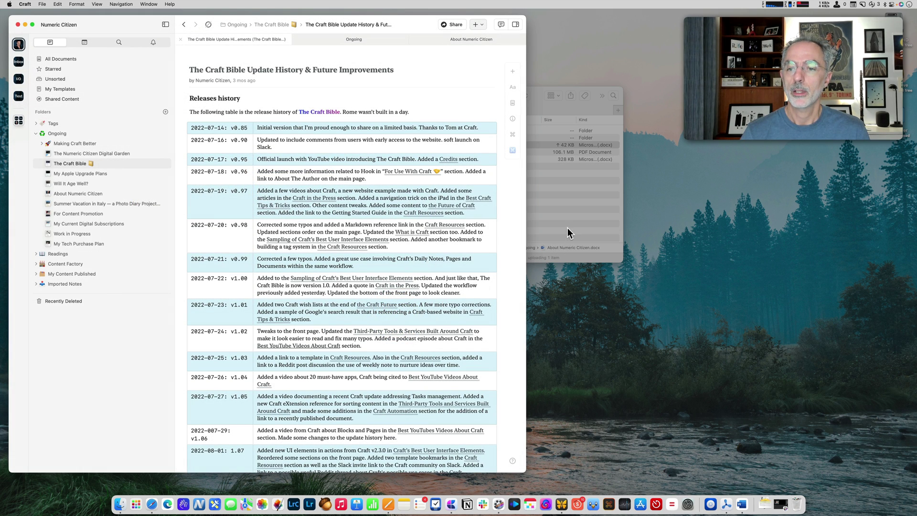
# Step: Switch to Finder and open The Craft Bible Update History & Future Improvements.docx in Word
pyautogui.click(564, 230)
pyautogui.click(396, 159)
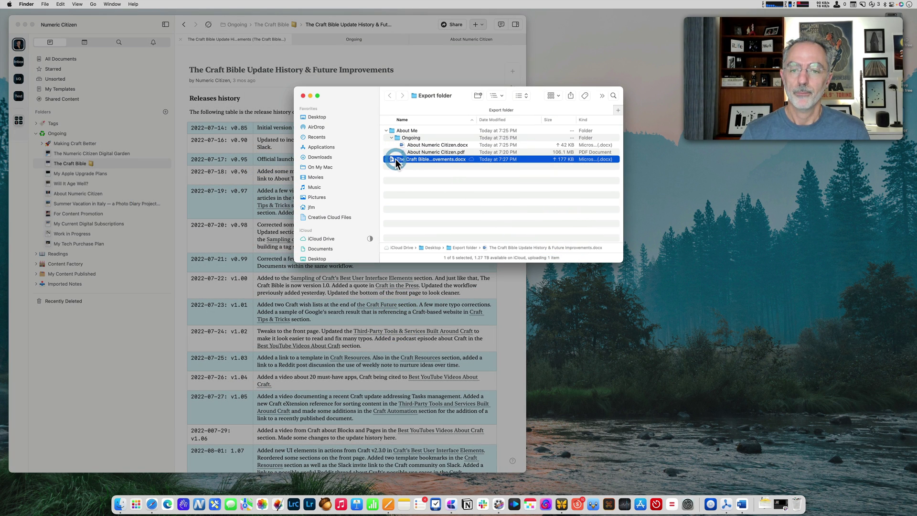
pyautogui.doubleClick(390, 159)
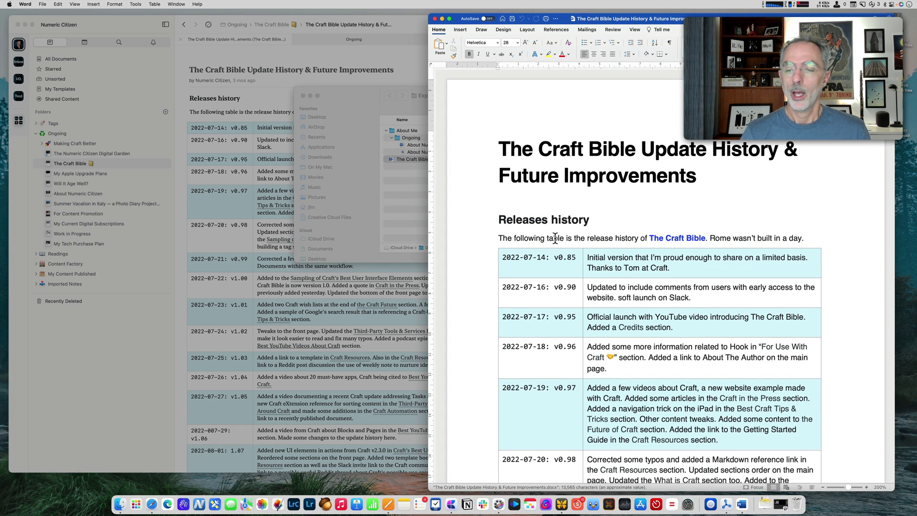
# Step: Check the release history table and the upcoming improvements list in the Word document, and close the document
pyautogui.scroll(-5, 555, 238)
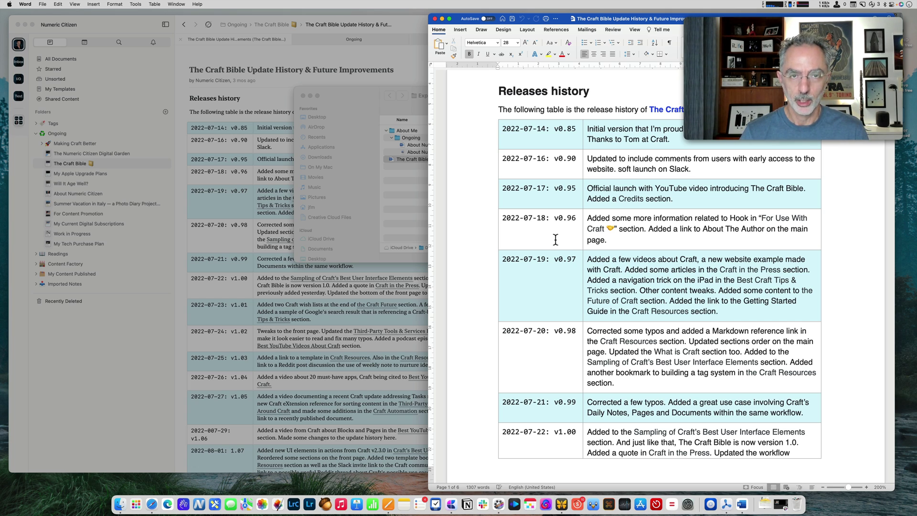
pyautogui.scroll(-15, 556, 239)
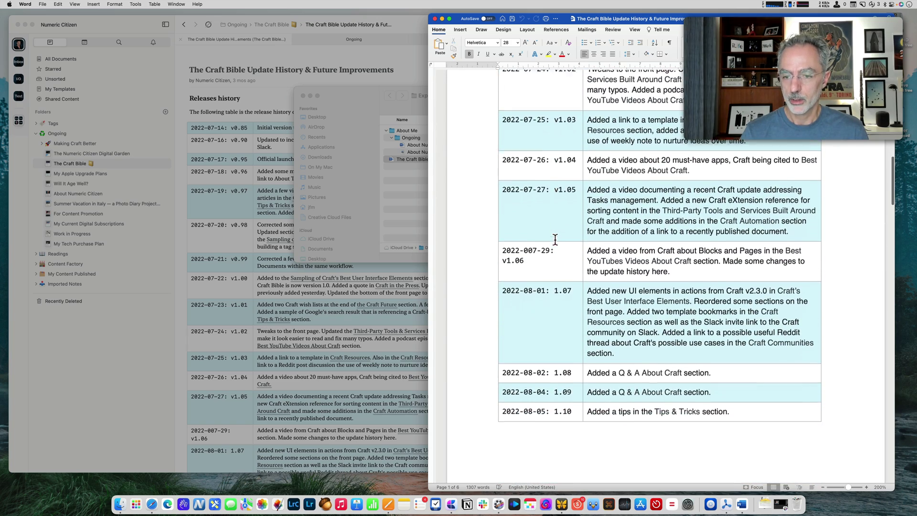
pyautogui.scroll(-10, 555, 239)
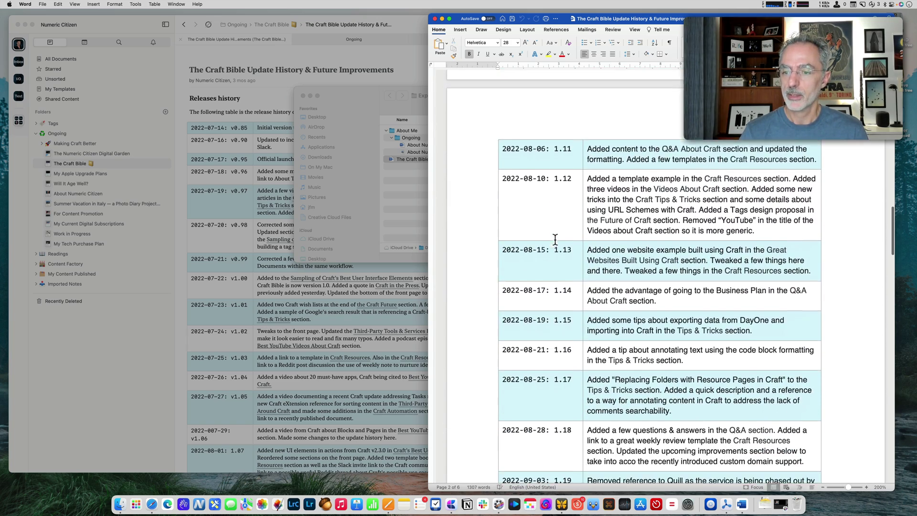
pyautogui.scroll(-12, 555, 240)
pyautogui.scroll(-12, 555, 237)
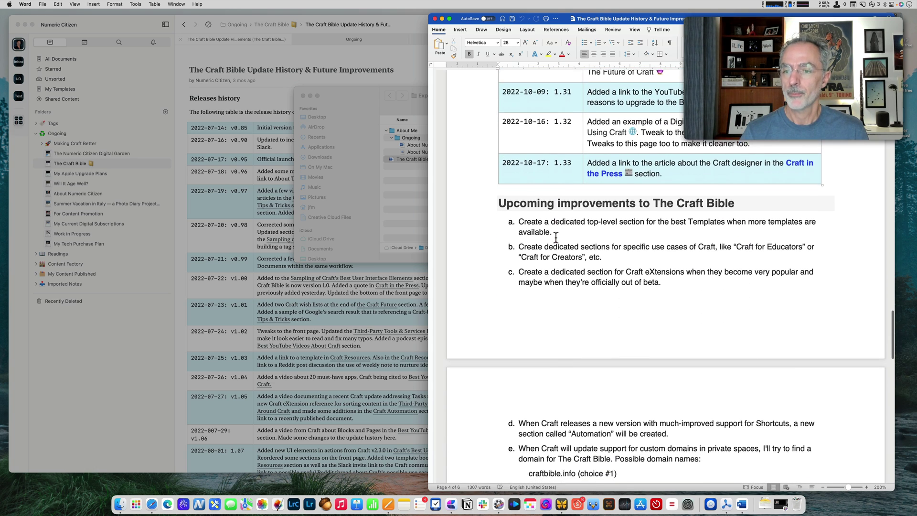
pyautogui.scroll(-3, 555, 237)
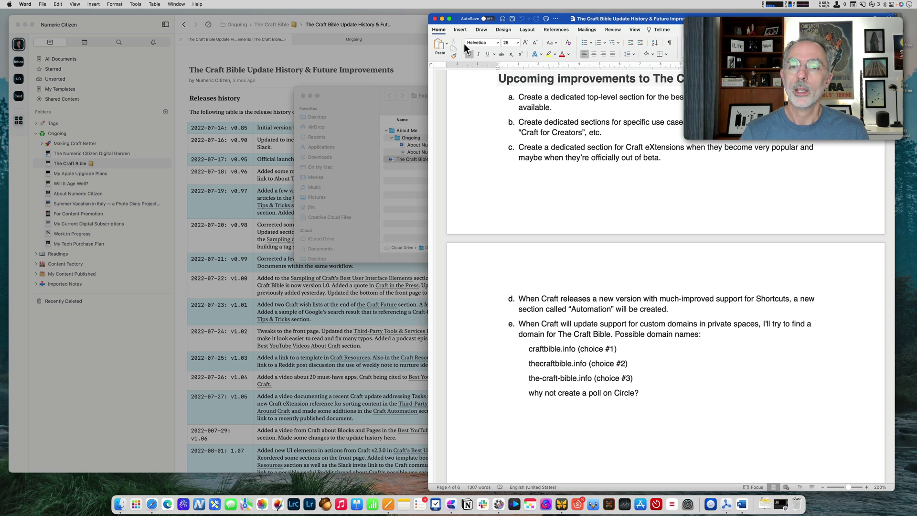
pyautogui.click(435, 19)
# Step: Switch to Craft, open The Craft Bible document and look through its image export preview
pyautogui.click(424, 182)
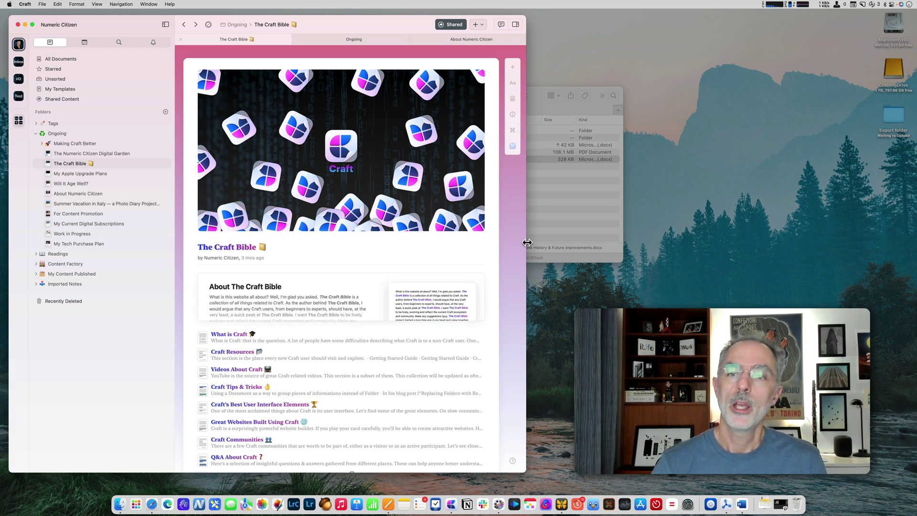
pyautogui.click(46, 164)
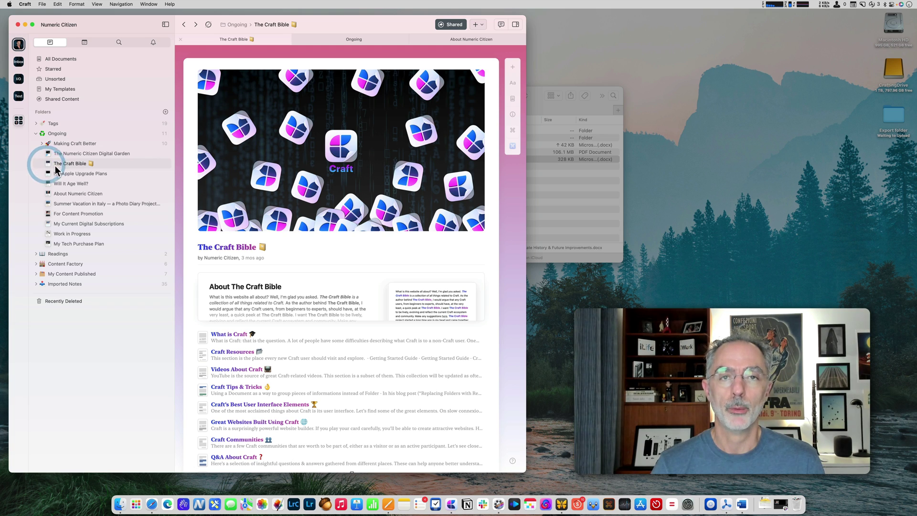
pyautogui.click(452, 25)
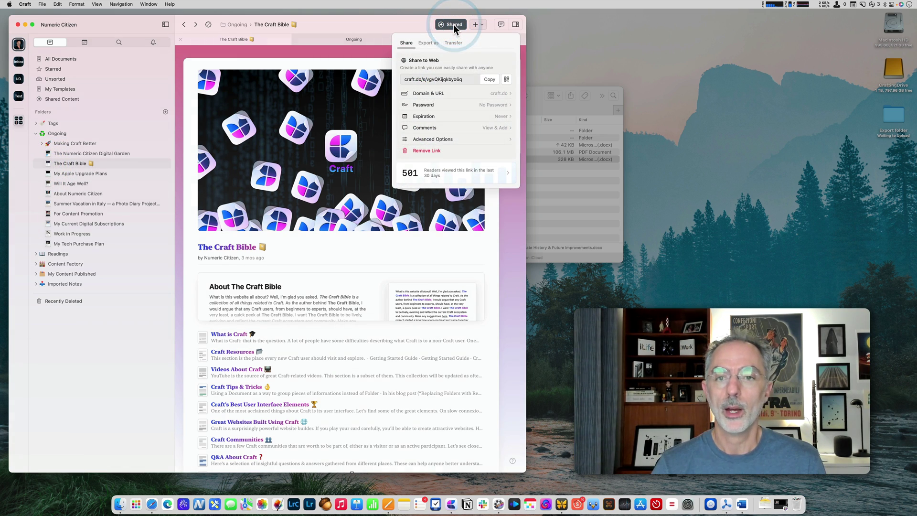
pyautogui.click(428, 42)
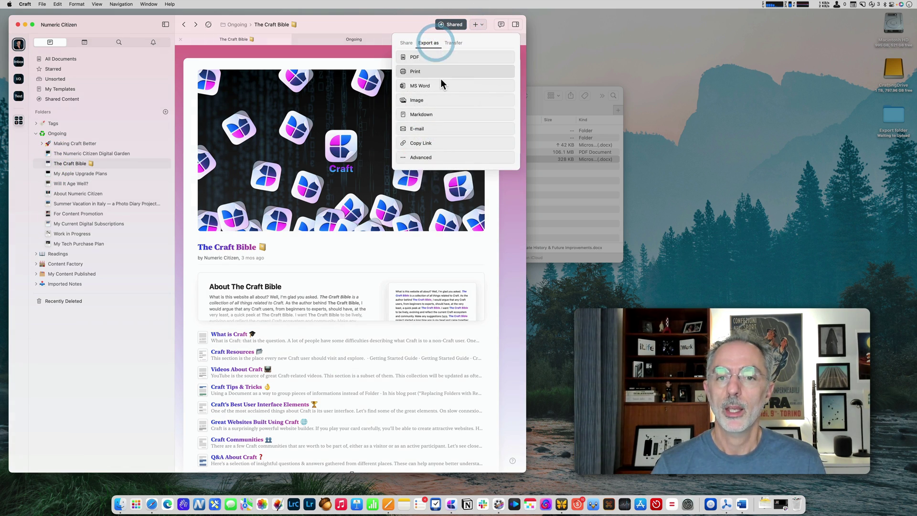
pyautogui.click(430, 101)
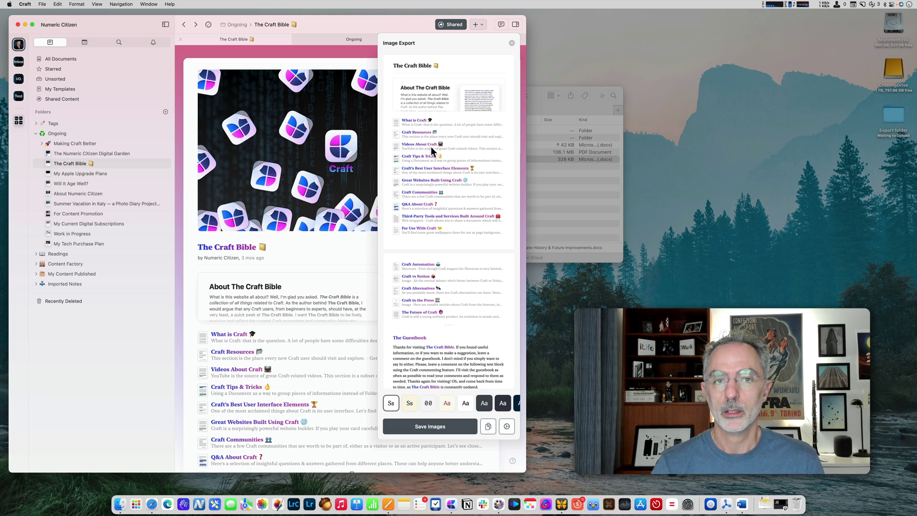
pyautogui.scroll(-4, 432, 148)
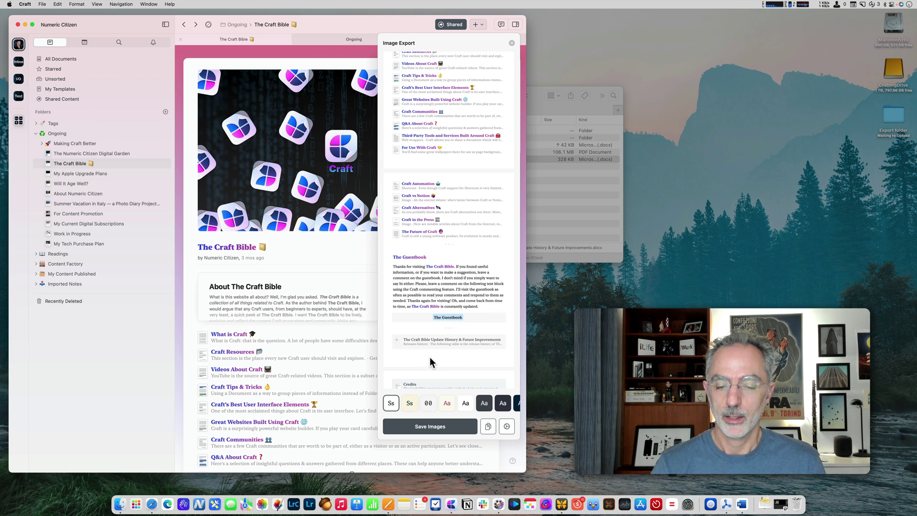
pyautogui.scroll(4, 429, 358)
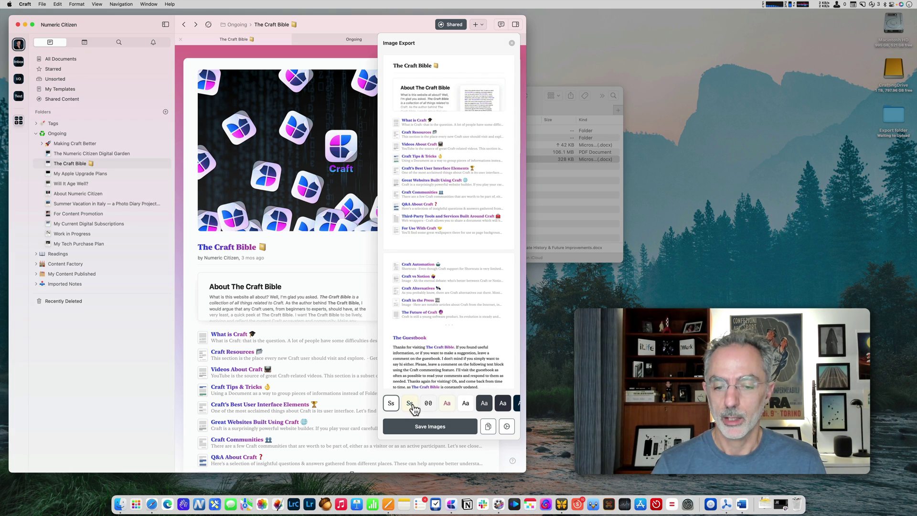
# Step: Try the cream, monospaced and dark gray styles on the image export, and return to the plain white serif style
pyautogui.click(410, 406)
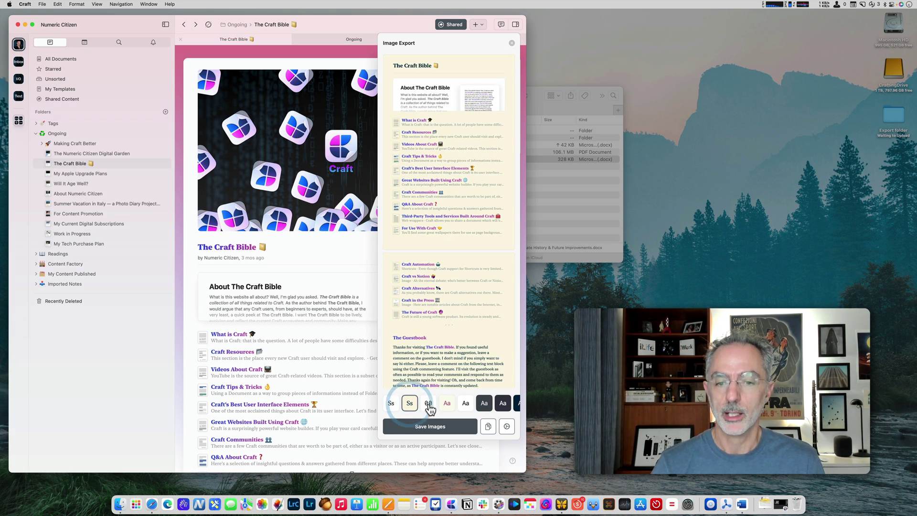
pyautogui.click(429, 405)
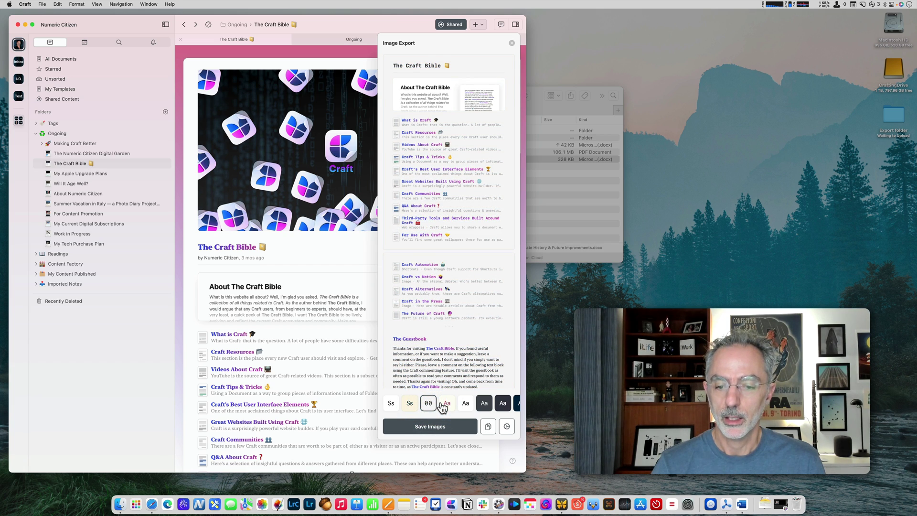
pyautogui.click(391, 403)
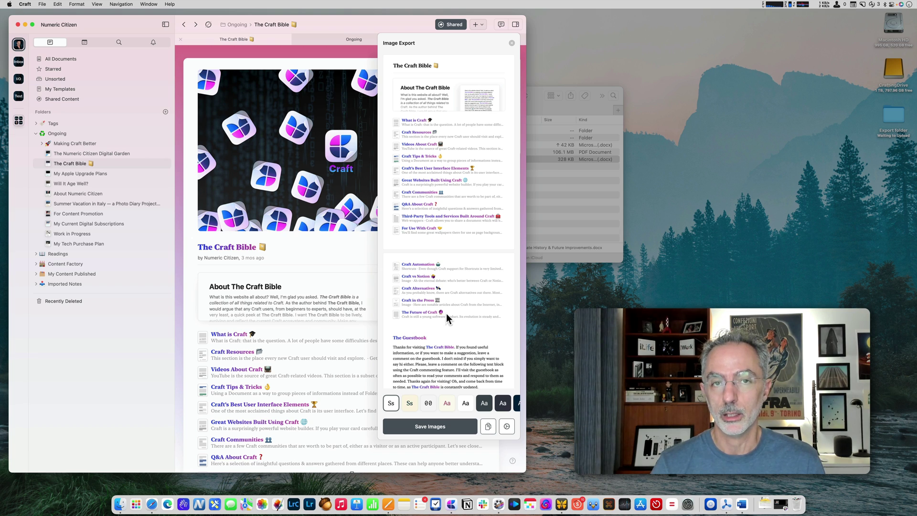
pyautogui.click(483, 403)
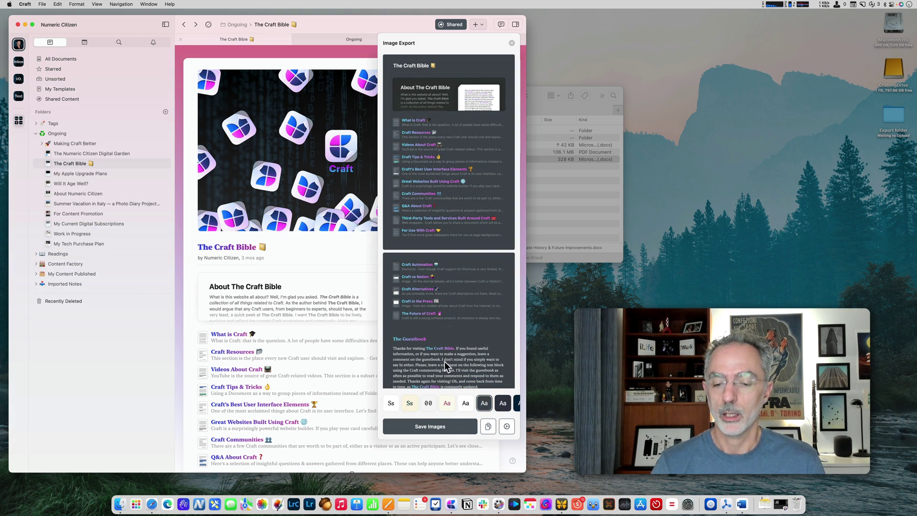
pyautogui.click(391, 404)
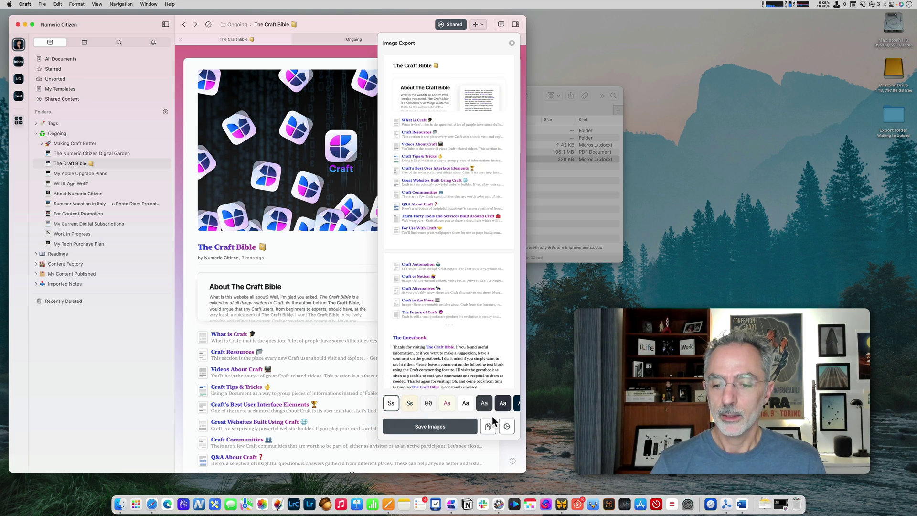
# Step: Customize the image export with the Fit Document page size and the cover image shown
pyautogui.click(506, 425)
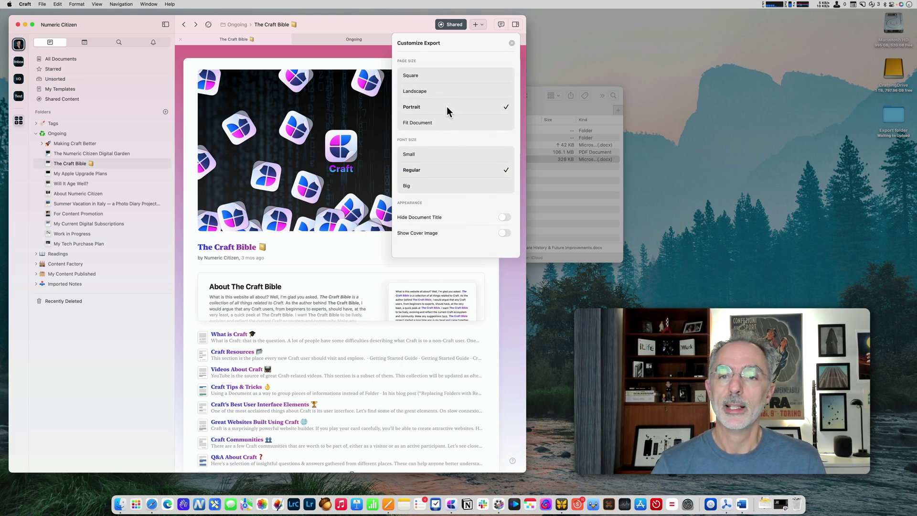
pyautogui.click(431, 122)
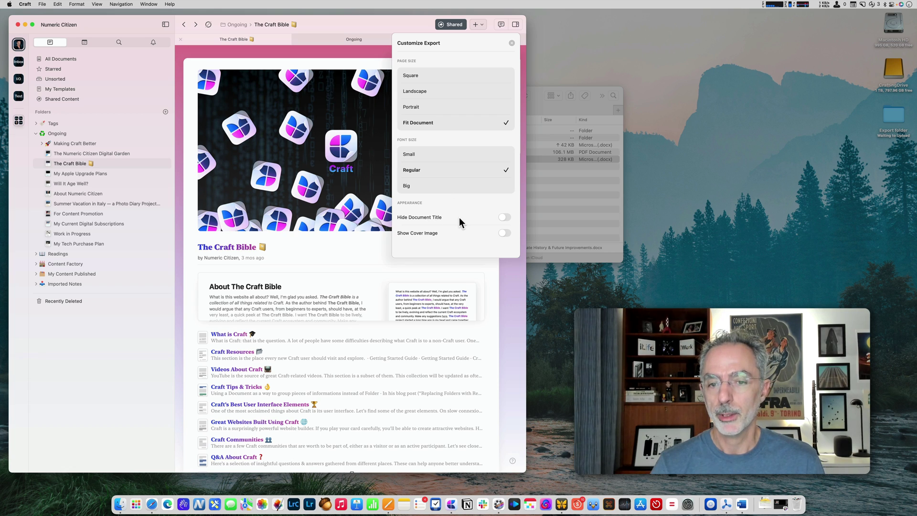
pyautogui.click(503, 233)
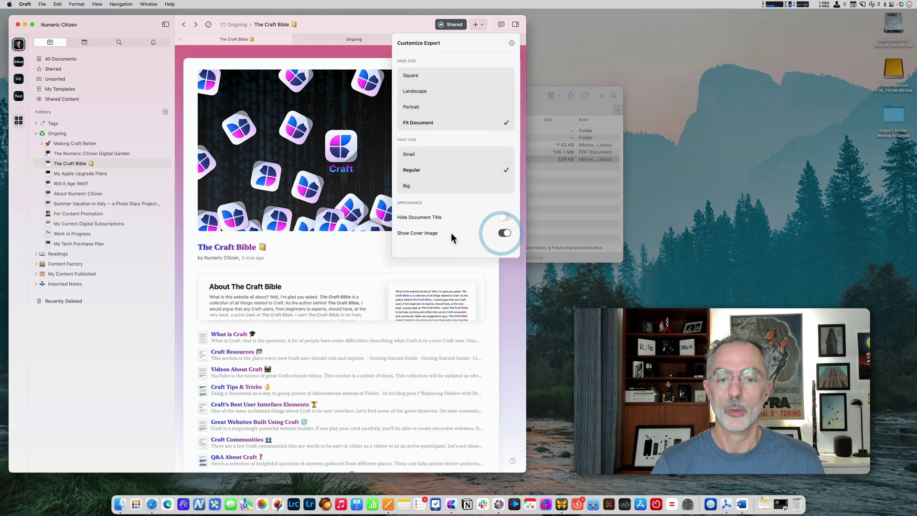
pyautogui.click(510, 44)
pyautogui.scroll(-2, 457, 116)
pyautogui.scroll(3, 454, 131)
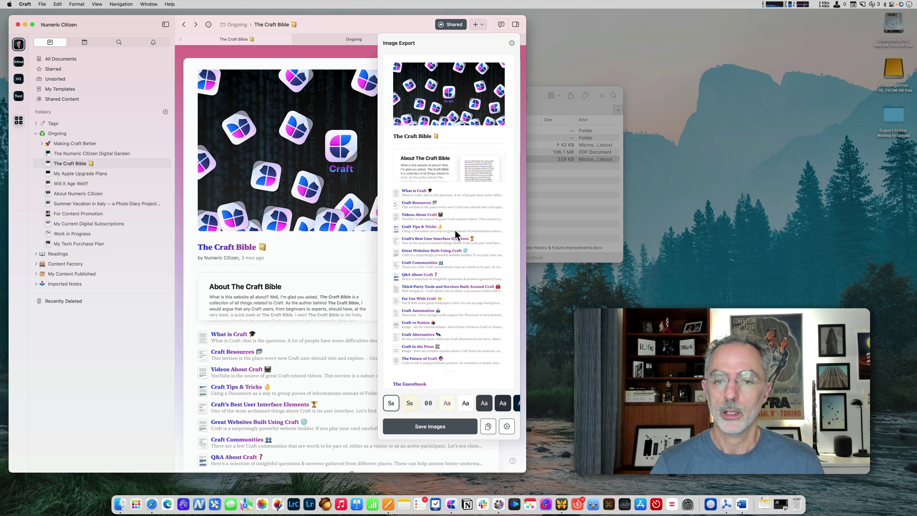
# Step: Review the full image preview and save the export as The Craft Bible in the Export folder
pyautogui.scroll(-10, 455, 233)
pyautogui.scroll(10, 455, 225)
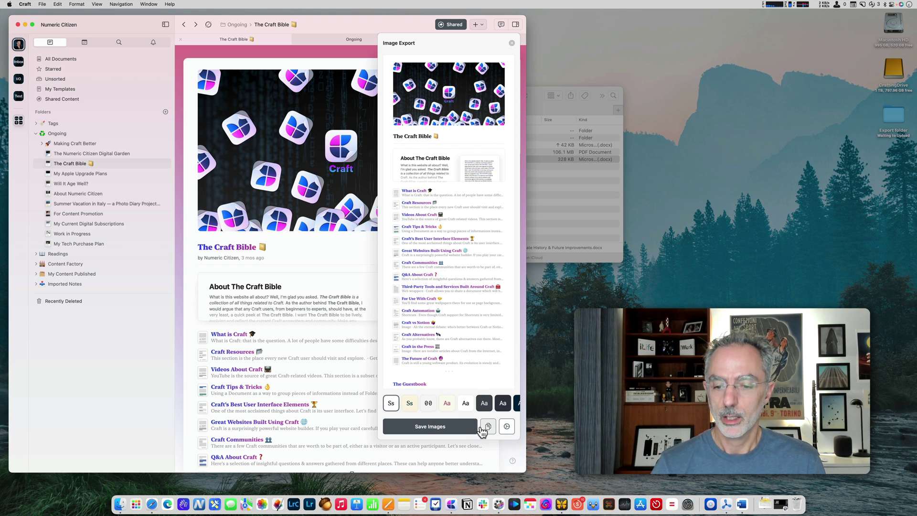
pyautogui.click(431, 426)
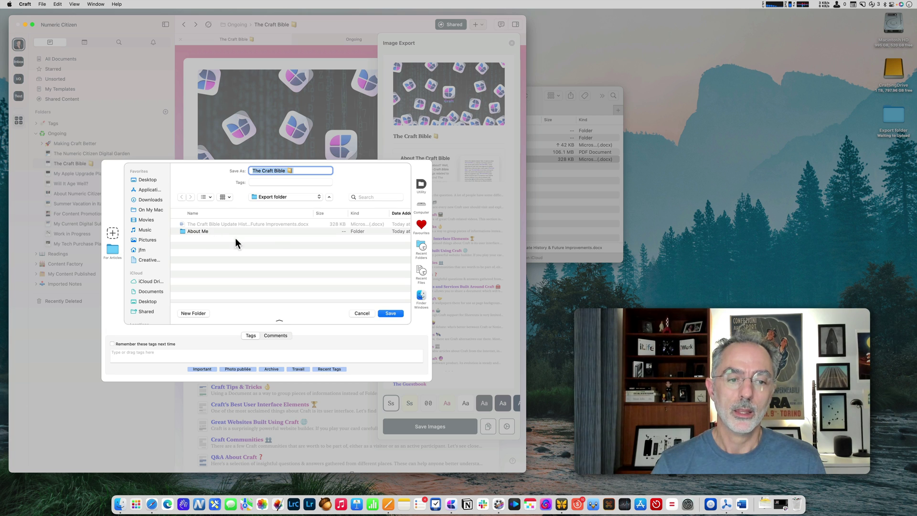
pyautogui.click(390, 313)
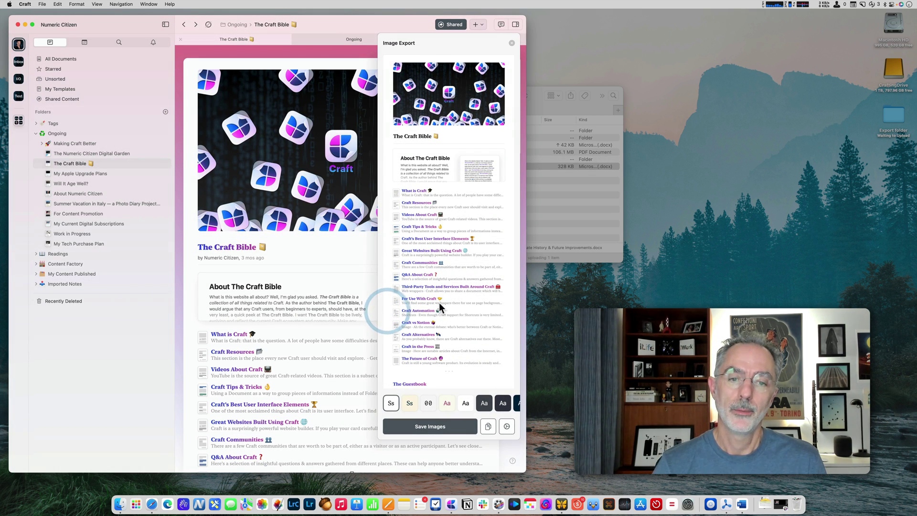
# Step: Switch to Finder, preview page-1.png from the exported The Craft Bible folder in Quick Look, and close the preview
pyautogui.click(576, 203)
pyautogui.click(386, 159)
pyautogui.click(413, 167)
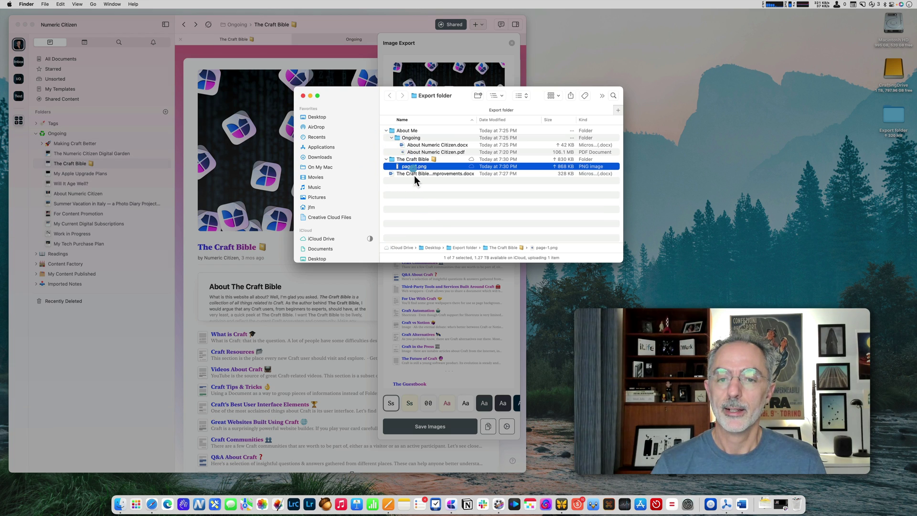
pyautogui.press('space')
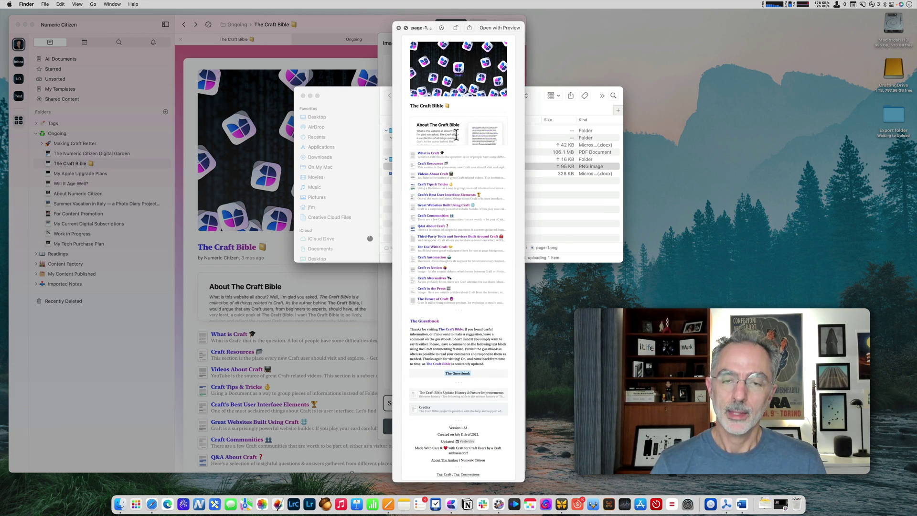
pyautogui.click(398, 27)
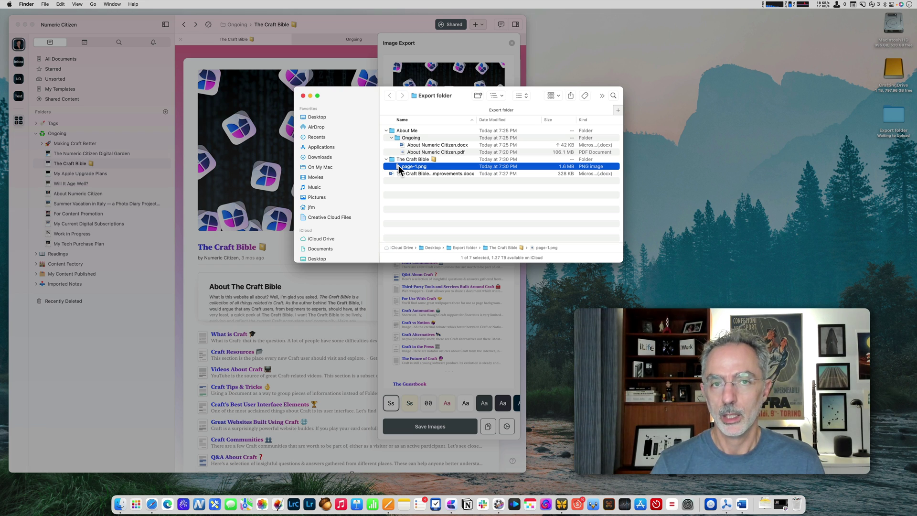
# Step: Switch to Craft, create a document in Imported Notes of the For Testing Purposes space, and insert page-1.png from Finder
pyautogui.click(184, 48)
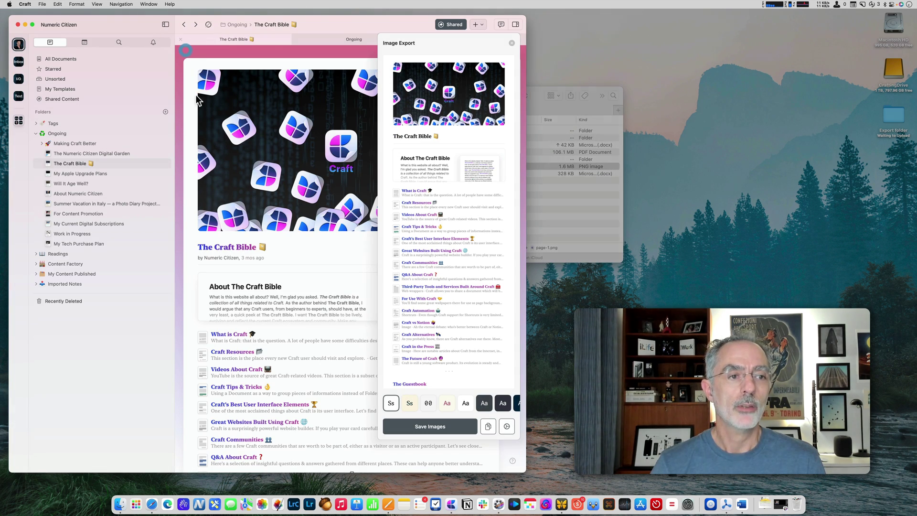
pyautogui.click(19, 97)
pyautogui.click(220, 83)
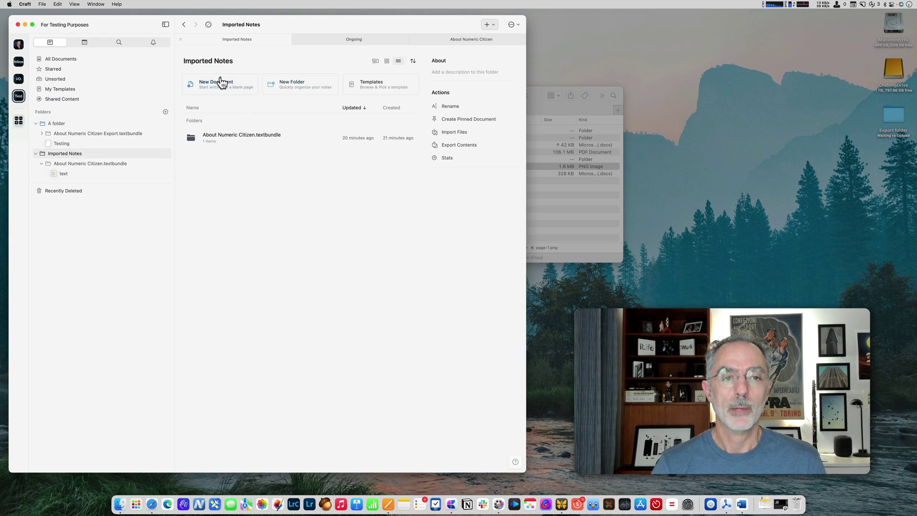
pyautogui.click(563, 216)
pyautogui.moveTo(433, 166); pyautogui.dragTo(240, 171)
pyautogui.click(242, 265)
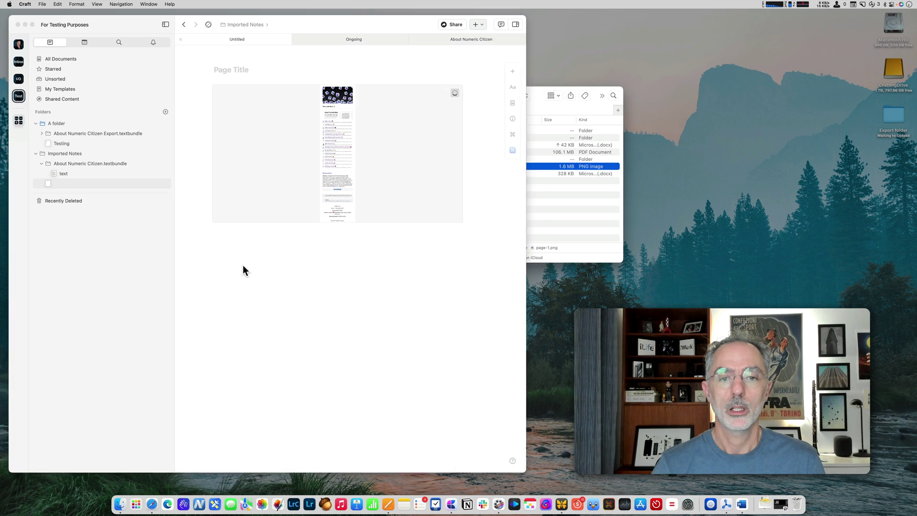
# Step: Set the inserted image's size to Large, try the Fill option, and return the image fit to Fit
pyautogui.click(513, 87)
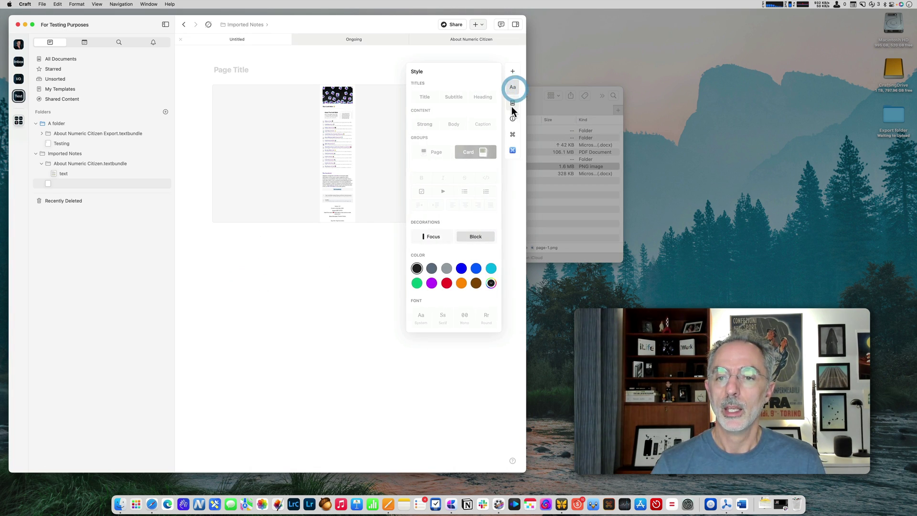
pyautogui.click(361, 143)
pyautogui.click(481, 143)
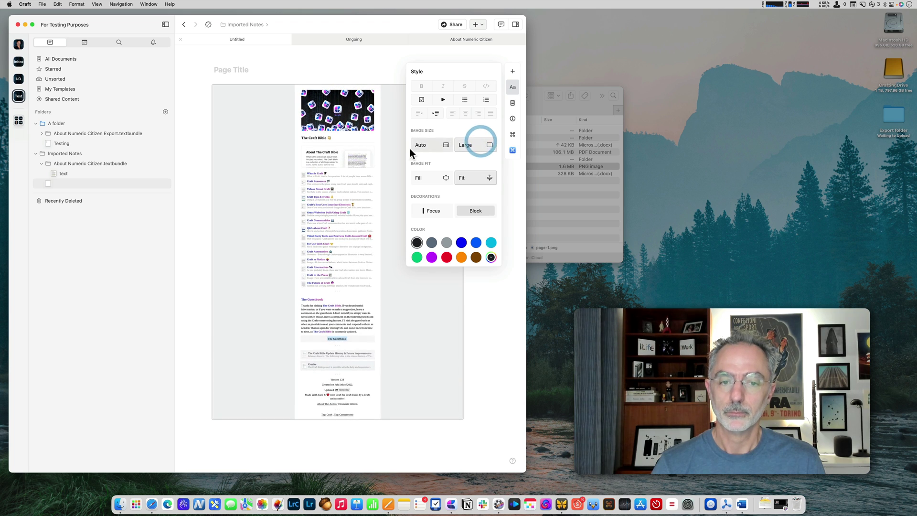
pyautogui.click(432, 183)
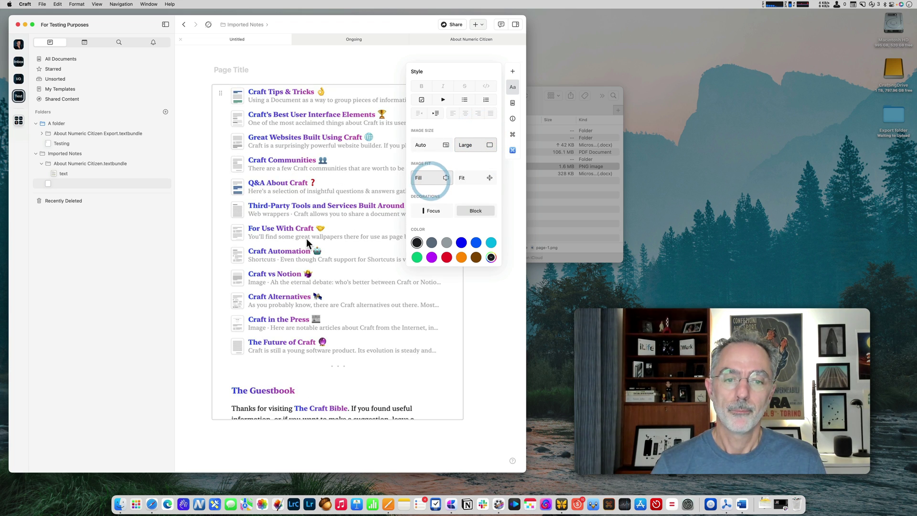
pyautogui.click(480, 178)
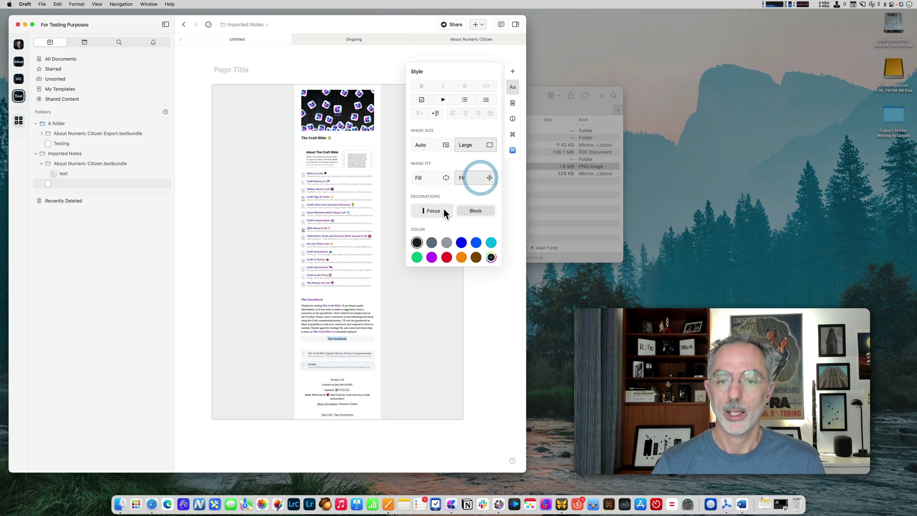
pyautogui.click(365, 217)
pyautogui.click(311, 217)
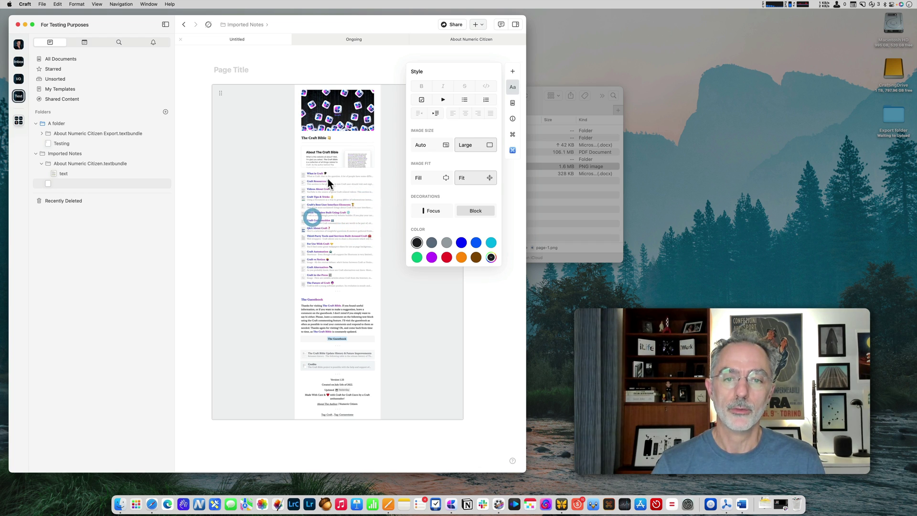
pyautogui.click(516, 90)
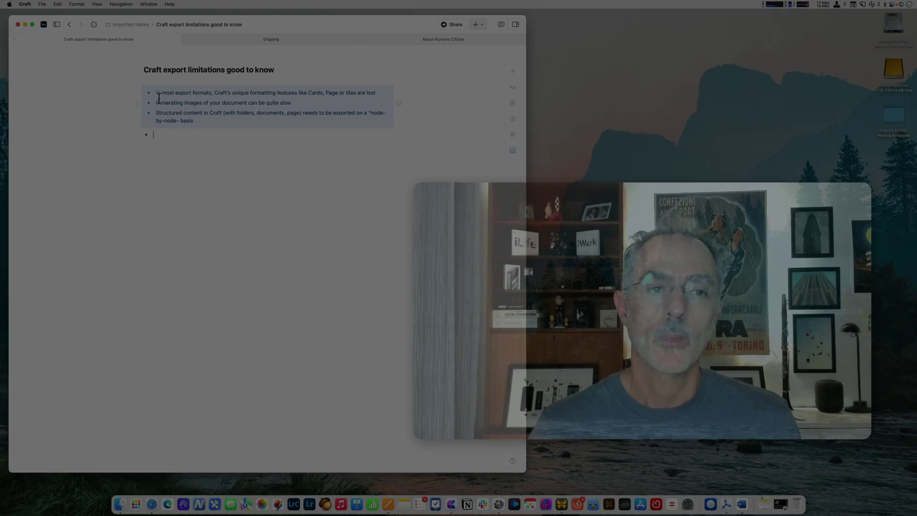
# Step: Show the sidebar, switch to the Numeric Citizen space and open The Craft Bible at its list of subpages
pyautogui.click(56, 24)
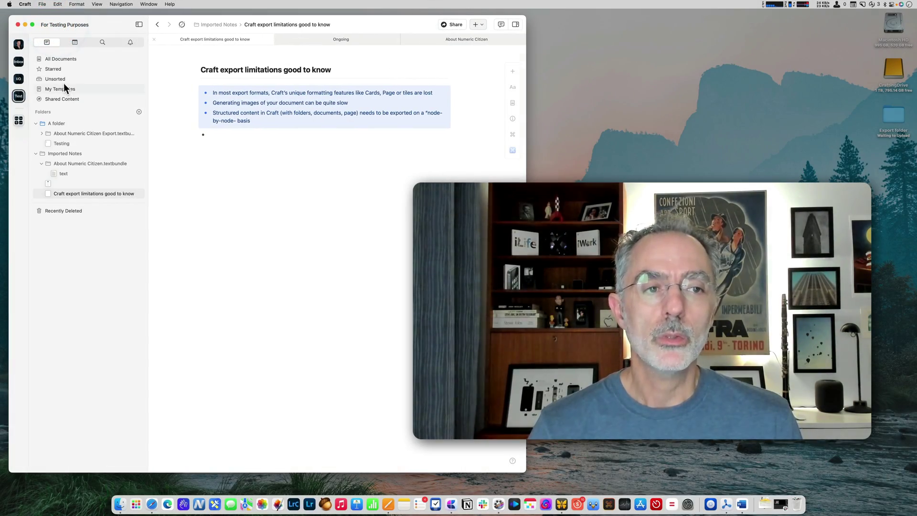
pyautogui.click(19, 45)
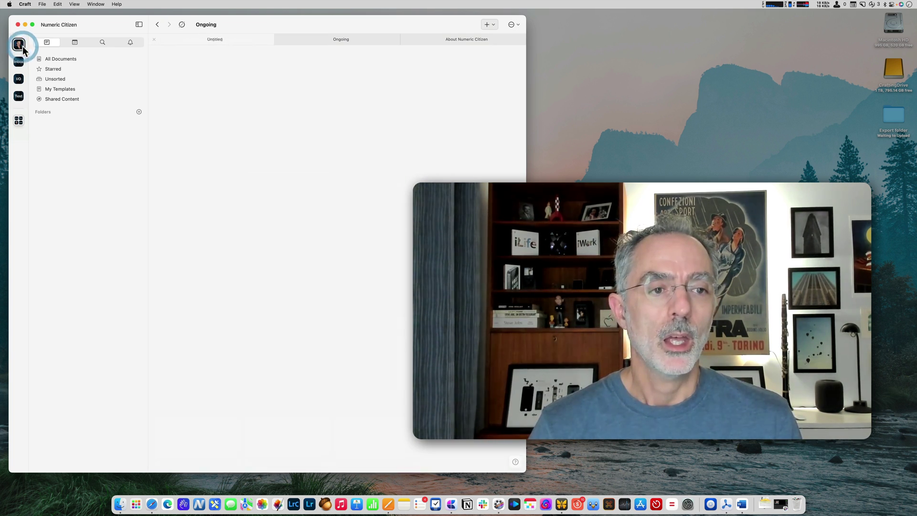
pyautogui.click(79, 164)
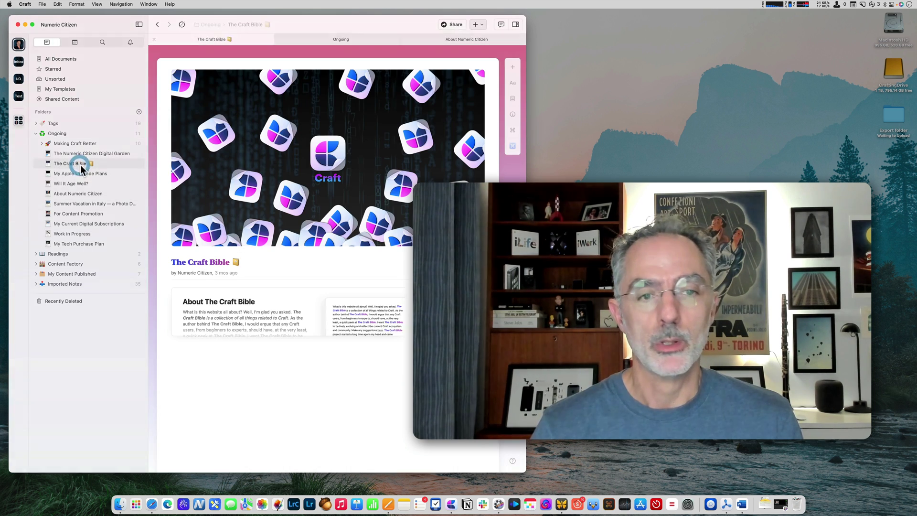
pyautogui.scroll(-1, 296, 263)
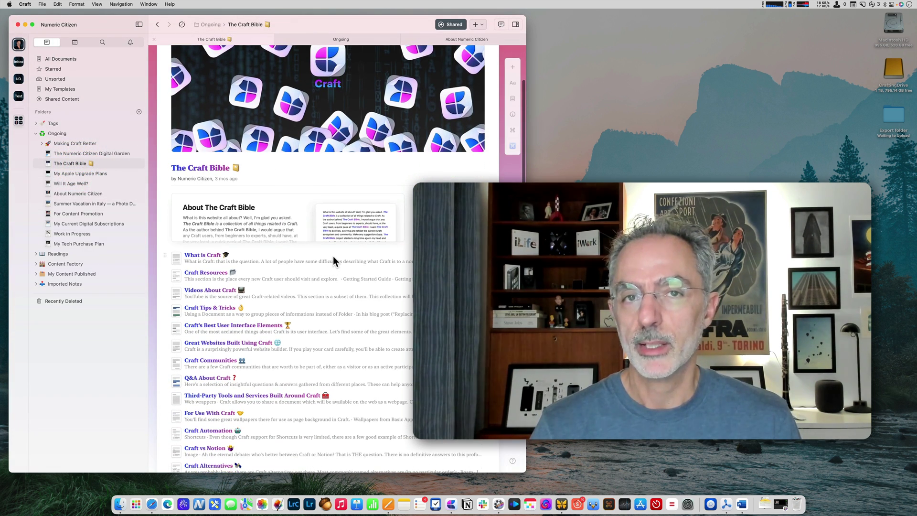
# Step: Look over The Craft Bible's list of subpages and show the export formats offered for the document
pyautogui.click(298, 218)
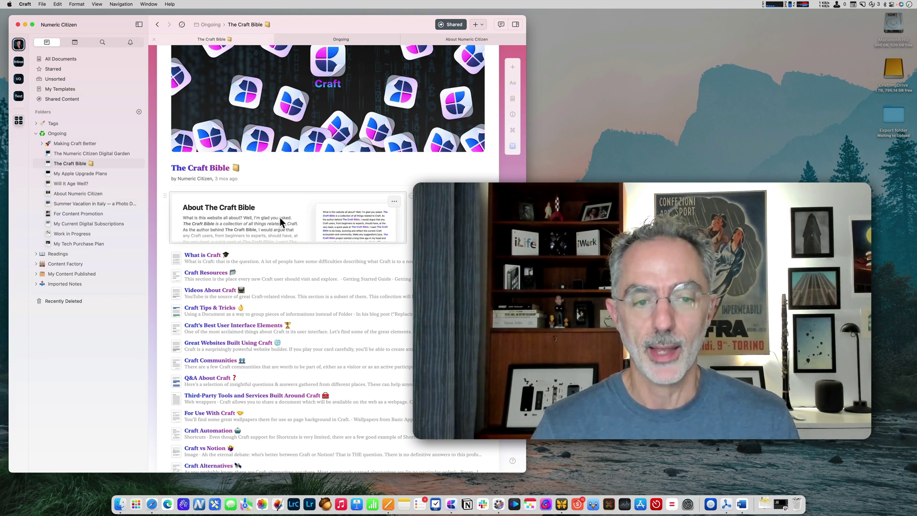
pyautogui.scroll(-5, 279, 217)
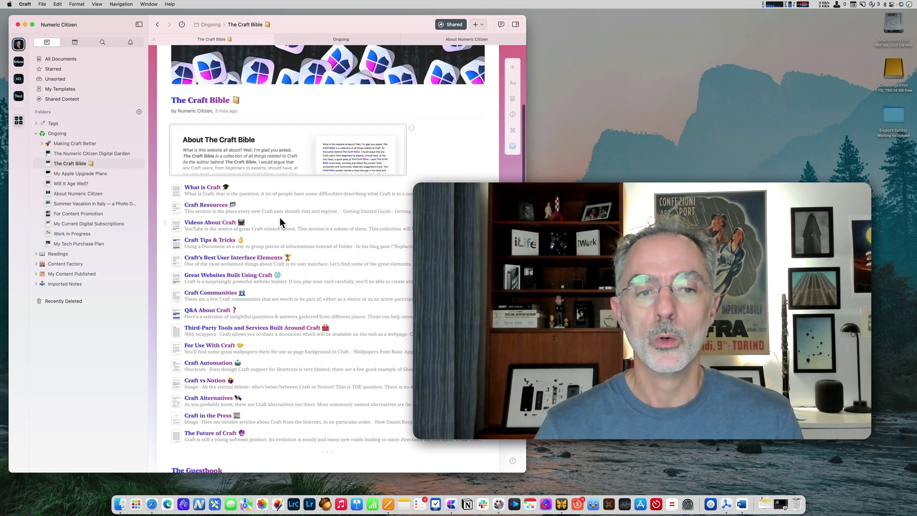
pyautogui.scroll(5, 281, 221)
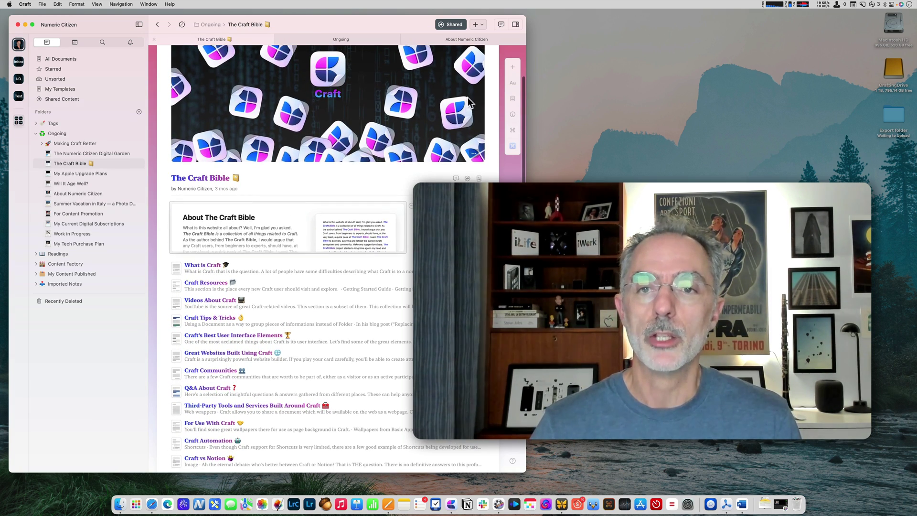
pyautogui.click(453, 24)
pyautogui.click(427, 42)
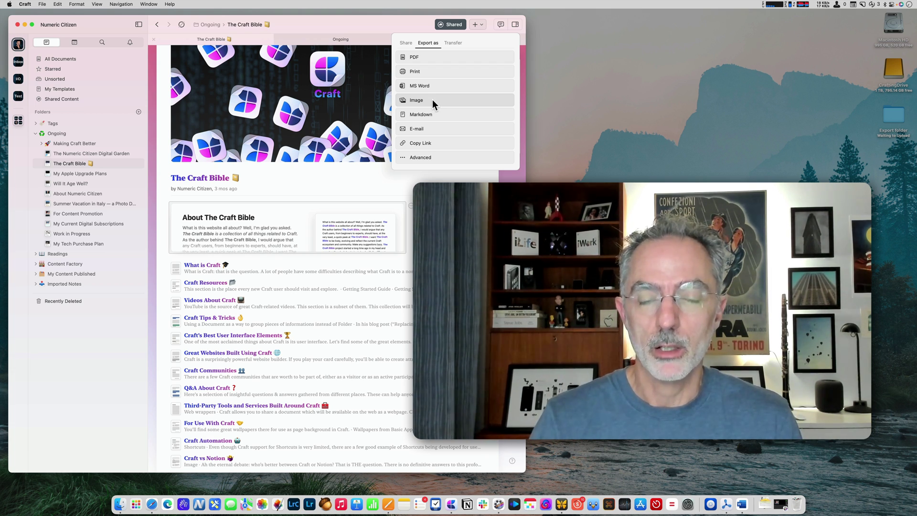
pyautogui.click(301, 105)
# Step: Switch to the For Testing Purposes space and open the document Craft export limitations good to know
pyautogui.click(19, 97)
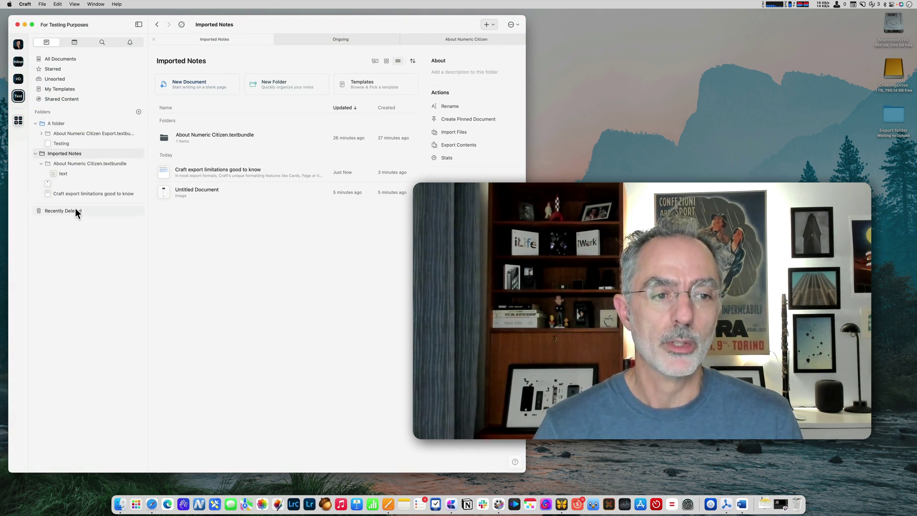
pyautogui.click(76, 193)
pyautogui.click(260, 114)
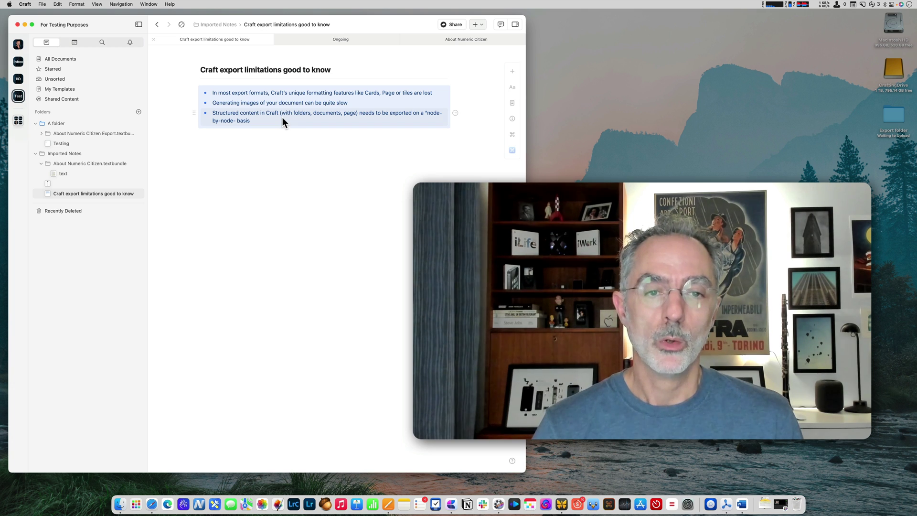
# Step: Return to The Craft Bible in the Numeric Citizen space, look through its What is Craft subpage, and go back to the parent document
pyautogui.click(21, 50)
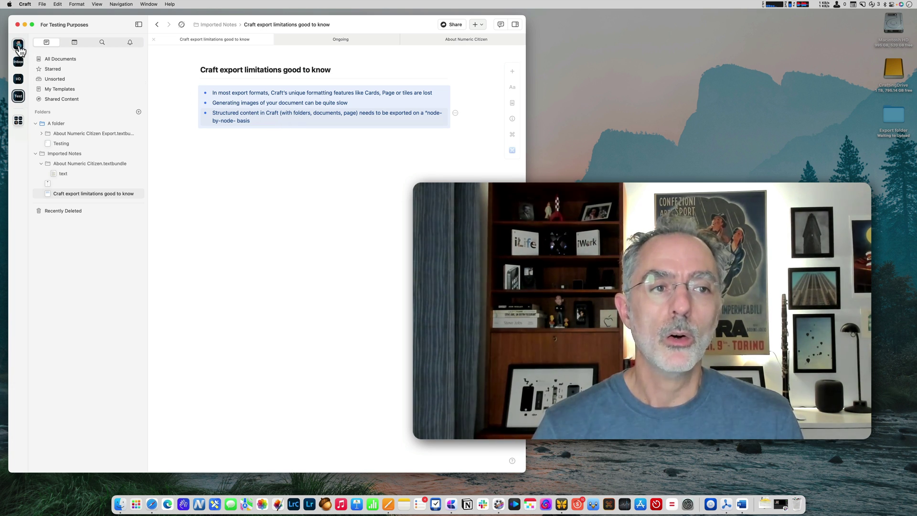
pyautogui.click(76, 165)
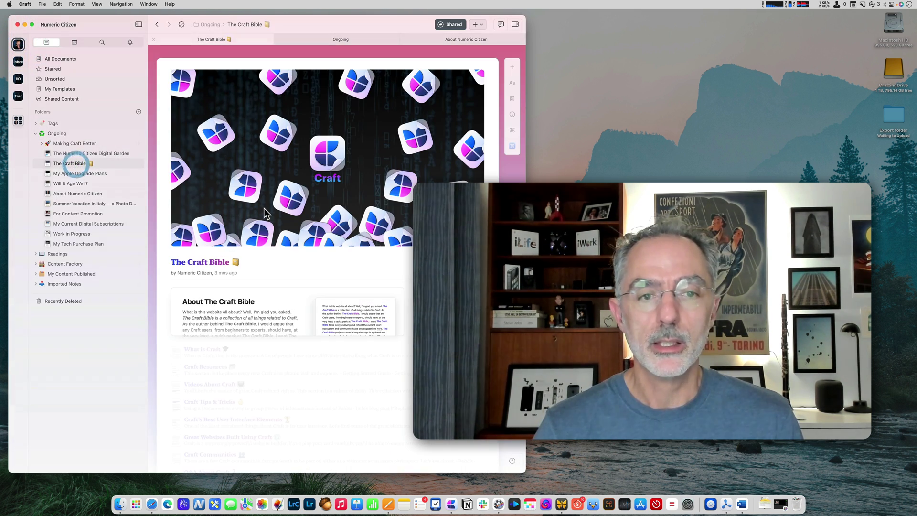
pyautogui.scroll(-5, 266, 209)
pyautogui.scroll(-2, 266, 209)
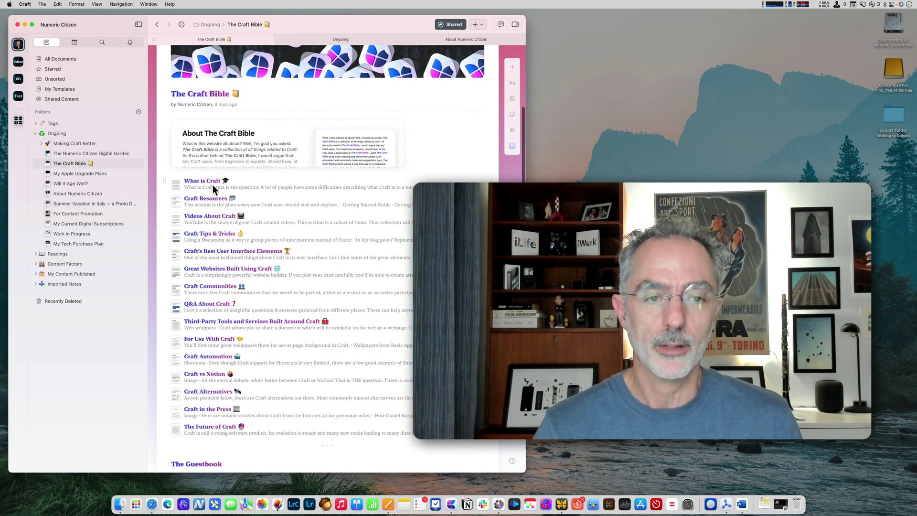
pyautogui.click(175, 184)
pyautogui.scroll(-3, 264, 220)
pyautogui.scroll(6, 264, 219)
pyautogui.click(157, 24)
pyautogui.scroll(5, 276, 134)
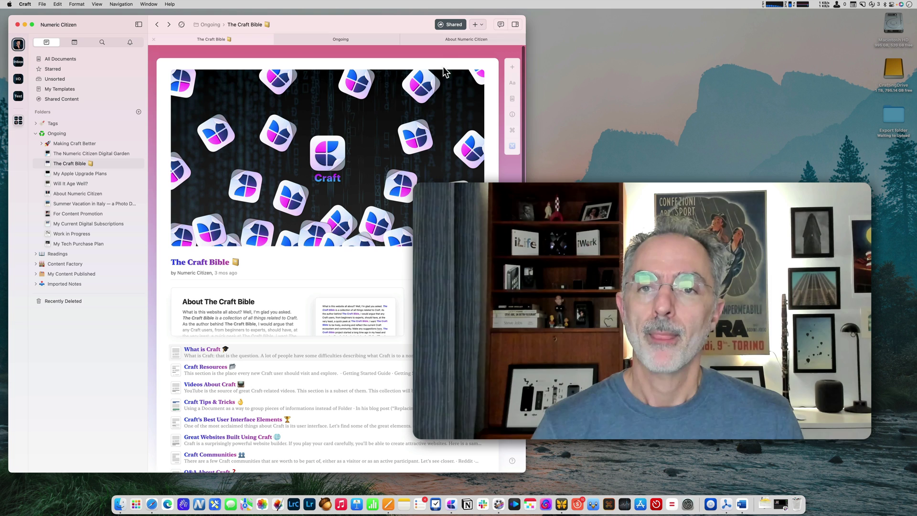
# Step: Review the export formats of The Craft Bible from its parent page and close the list
pyautogui.click(448, 24)
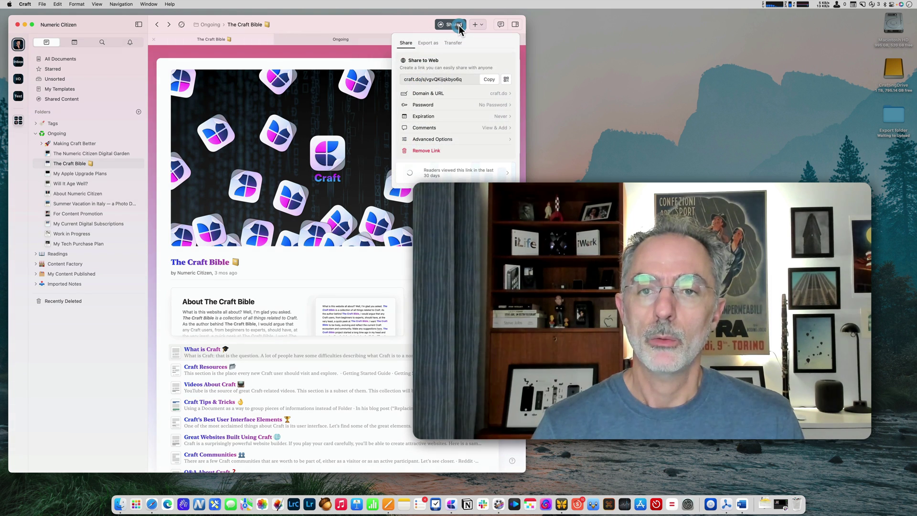
pyautogui.click(427, 43)
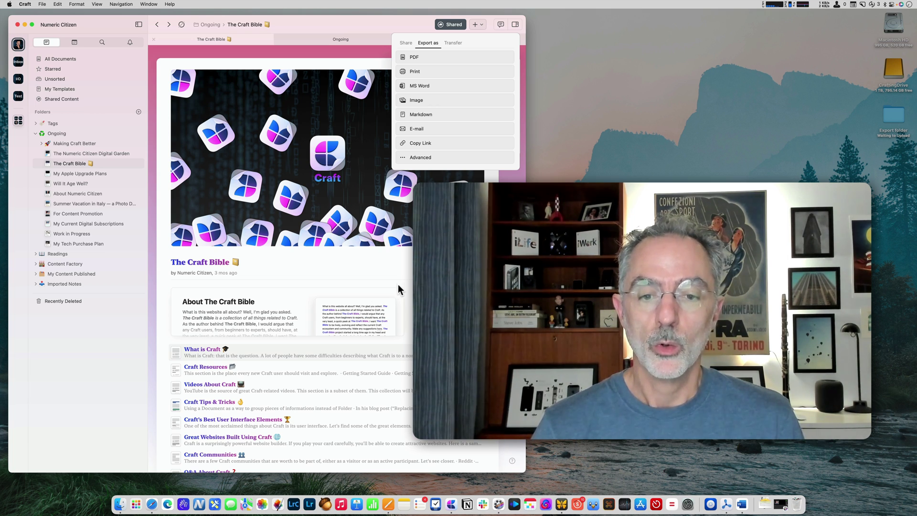
pyautogui.click(376, 268)
# Step: Open the What is Craft subpage, review its own export formats, and return to The Craft Bible
pyautogui.click(176, 352)
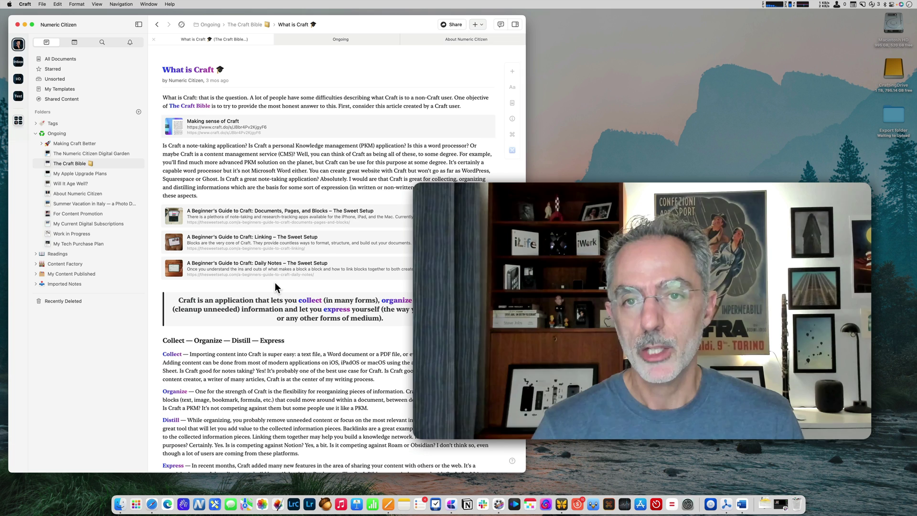
pyautogui.click(452, 25)
pyautogui.click(427, 43)
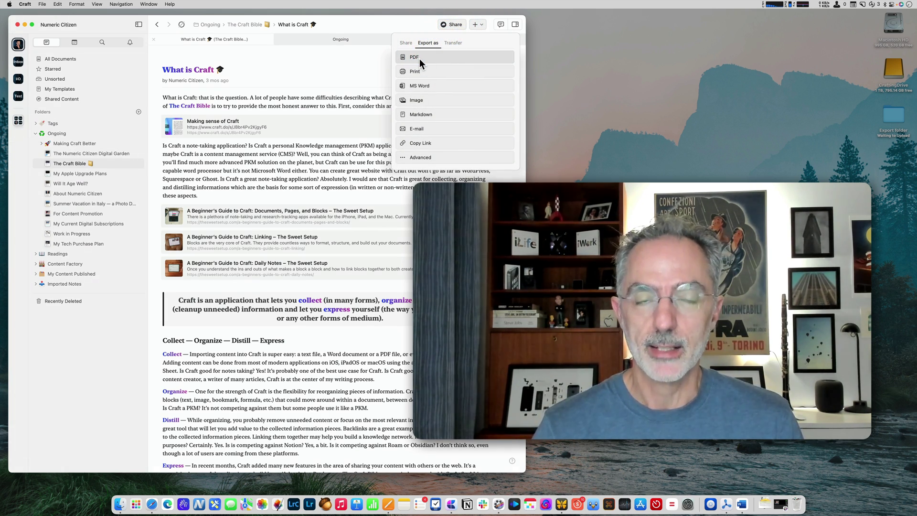
pyautogui.click(319, 86)
pyautogui.click(245, 25)
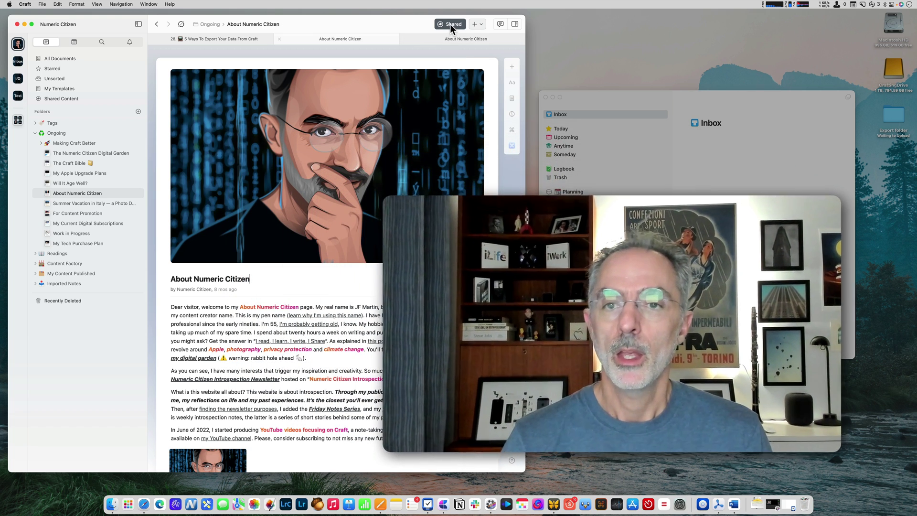
# Step: Transfer the contents of the About Numeric Citizen document to Things
pyautogui.click(450, 24)
pyautogui.click(449, 43)
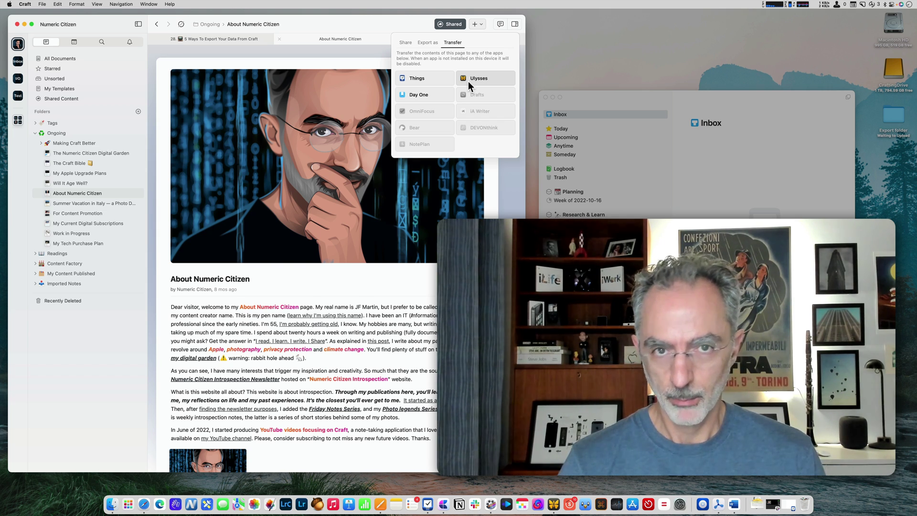
pyautogui.click(431, 77)
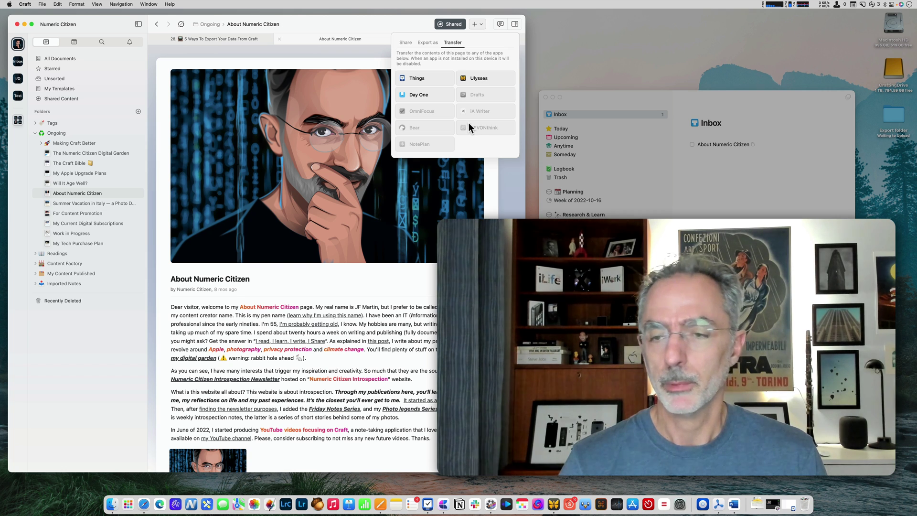
# Step: Switch to Things, open the About Numeric Citizen to-do in the Inbox, and examine its link and notes
pyautogui.click(736, 203)
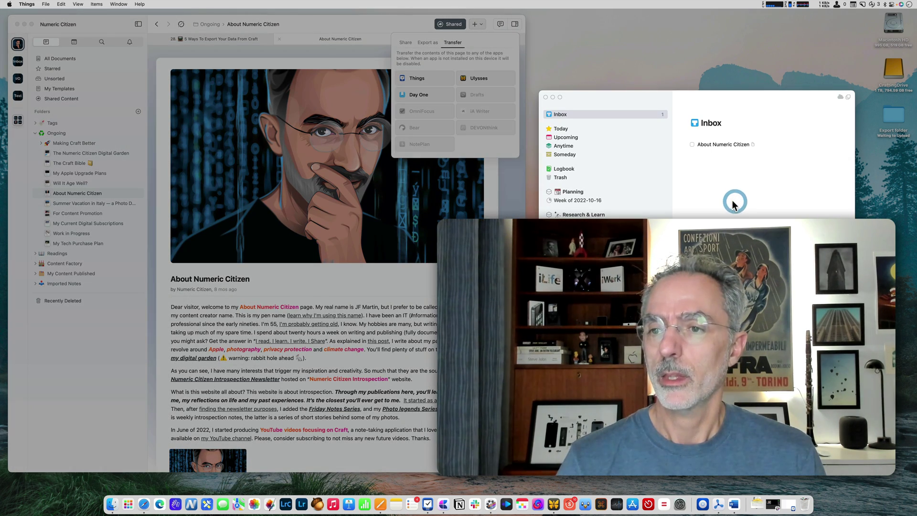
pyautogui.click(719, 144)
pyautogui.doubleClick(727, 145)
pyautogui.scroll(-3, 740, 176)
pyautogui.scroll(10, 741, 178)
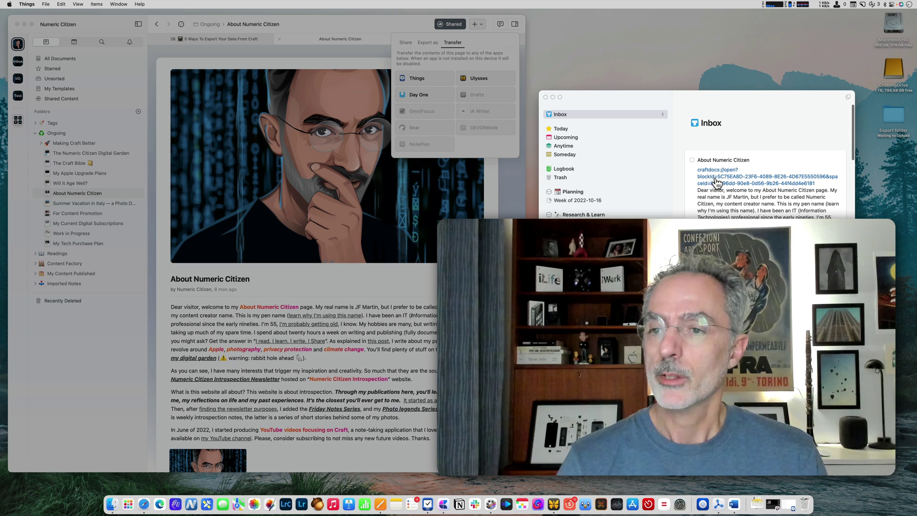
# Step: Mark the About Numeric Citizen to-do as completed and clear it from the Things Inbox
pyautogui.click(692, 160)
pyautogui.click(745, 143)
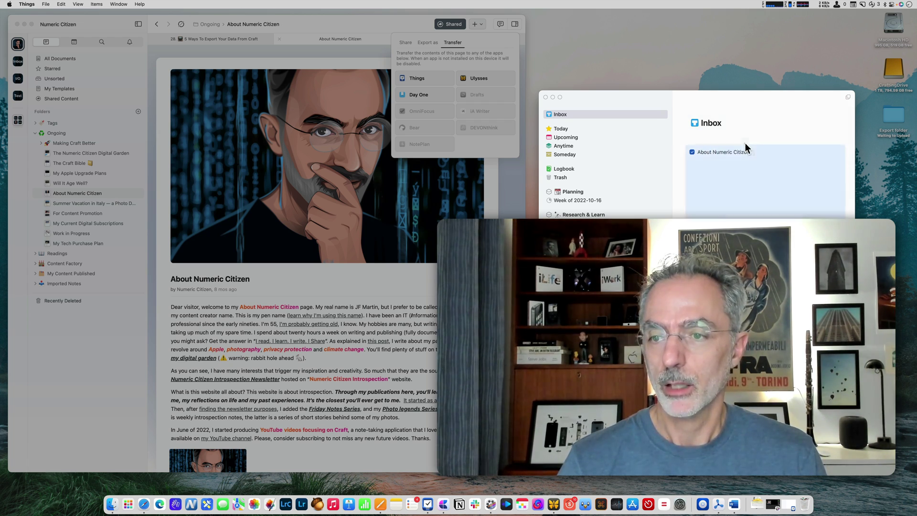
pyautogui.click(723, 148)
pyautogui.rightClick(723, 146)
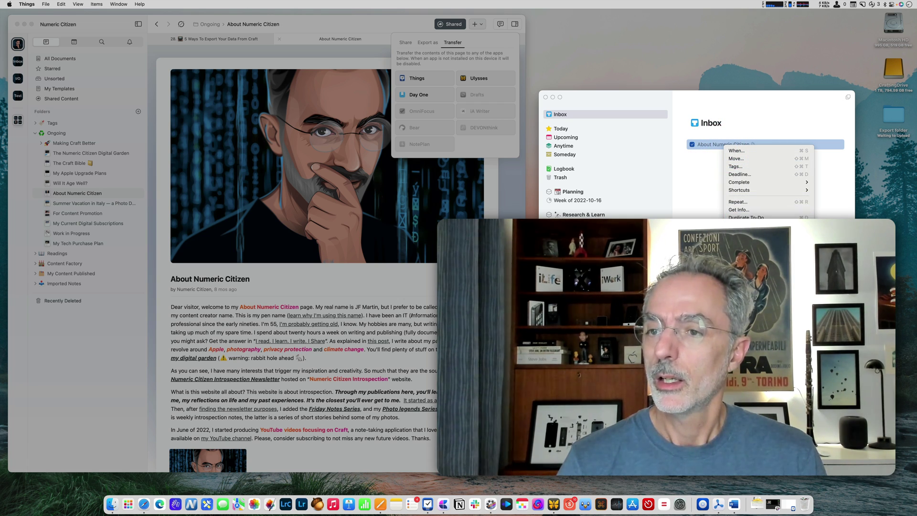
pyautogui.click(705, 186)
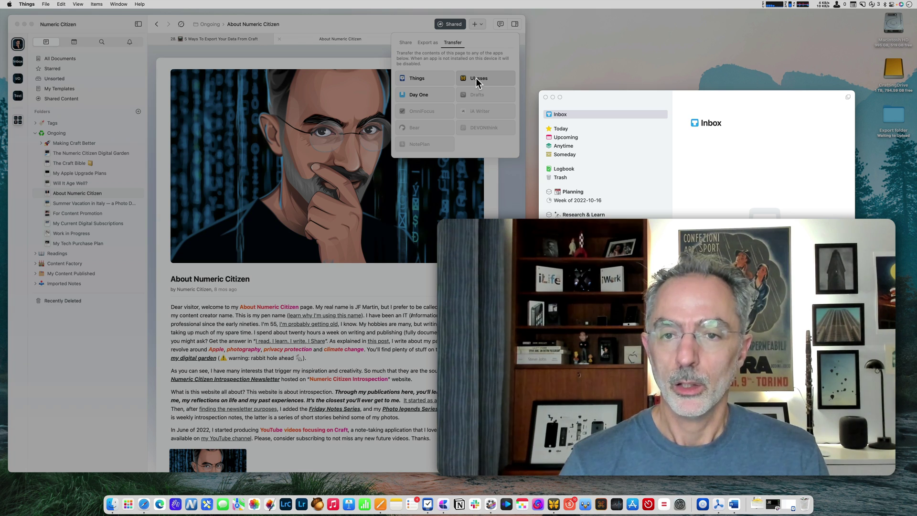
# Step: Transfer the About Numeric Citizen document to Ulysses and look through the new sheet down to its images
pyautogui.click(475, 78)
pyautogui.click(481, 81)
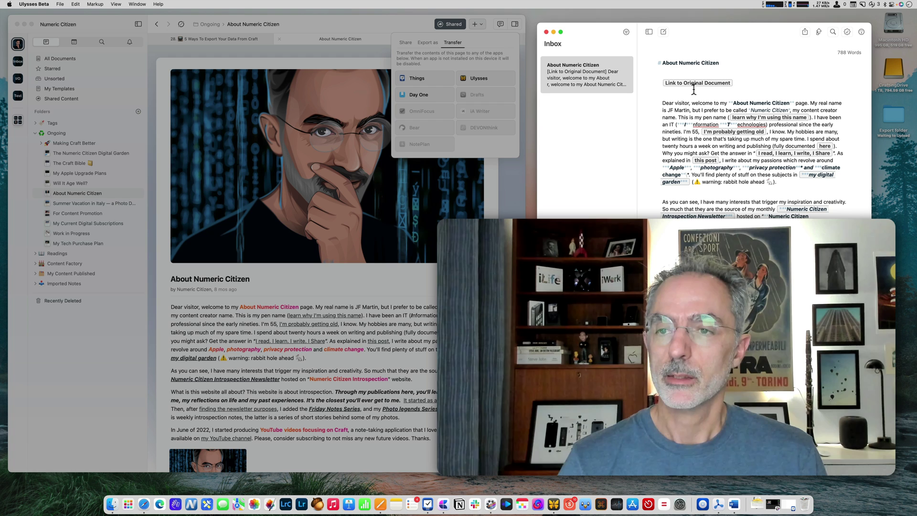
pyautogui.click(688, 71)
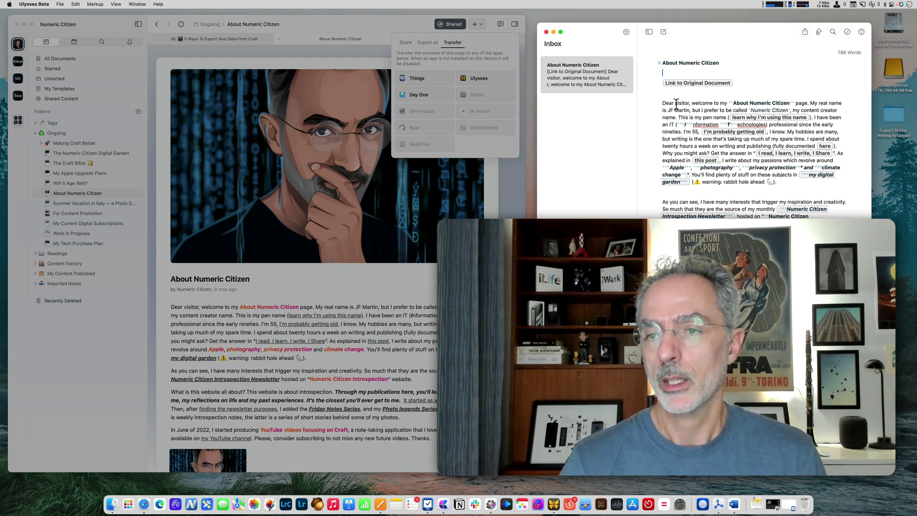
pyautogui.scroll(-5, 690, 117)
pyautogui.scroll(-15, 693, 122)
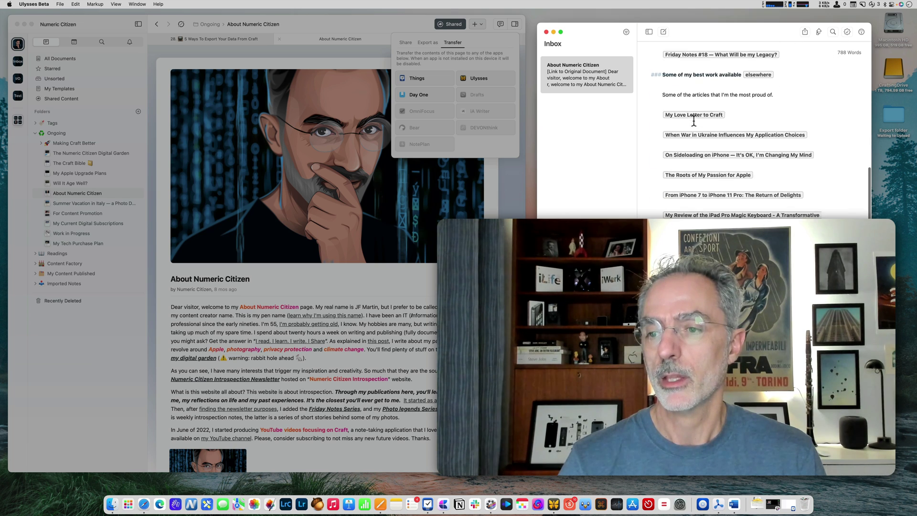
pyautogui.scroll(-5, 694, 123)
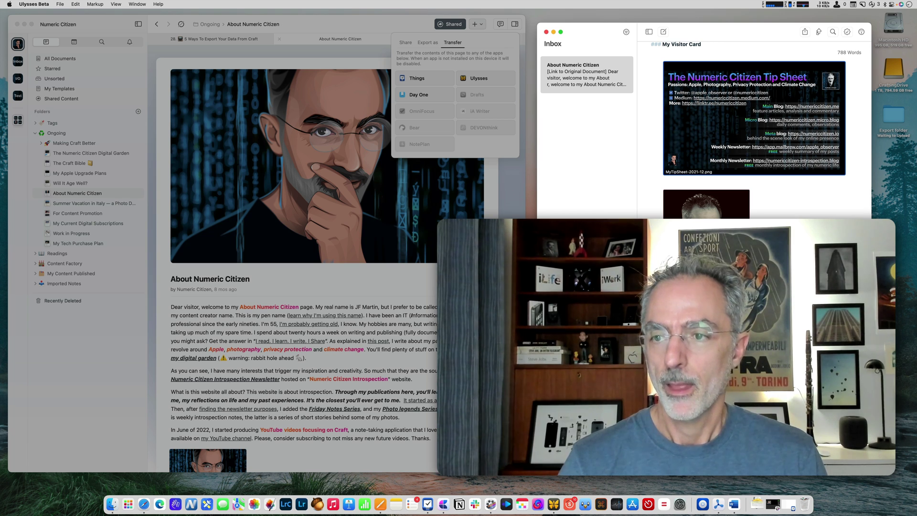
# Step: Inspect the source URL of the MyTipSheet-2021-12.png image in the Ulysses sheet, close its details, and switch back to Craft
pyautogui.rightClick(682, 130)
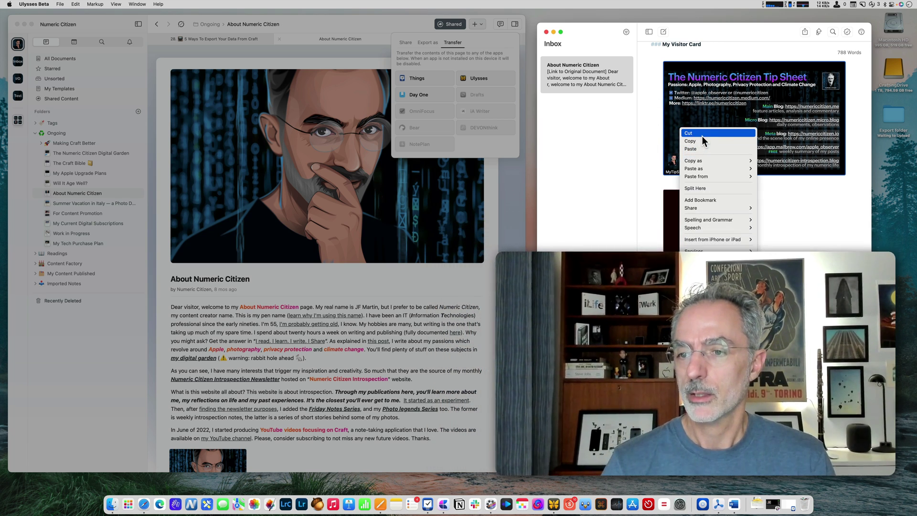
pyautogui.click(689, 121)
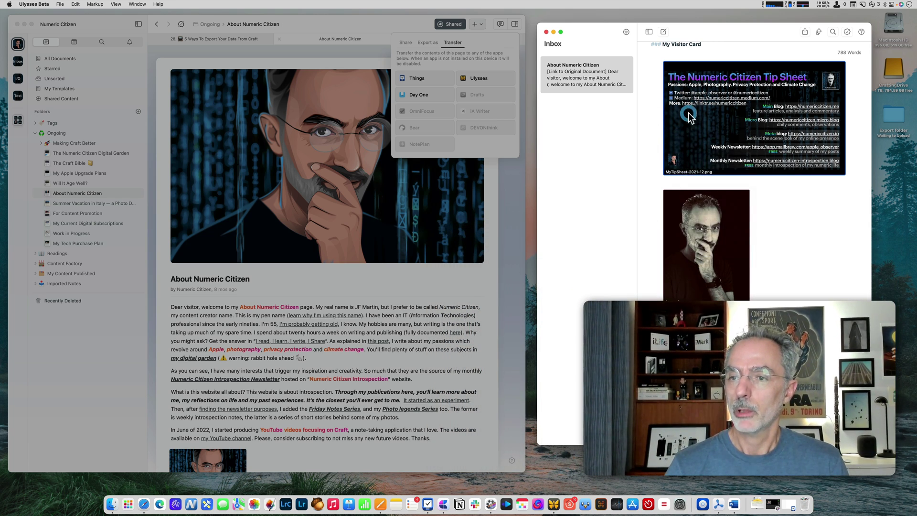
pyautogui.click(688, 117)
pyautogui.moveTo(722, 191); pyautogui.dragTo(796, 234)
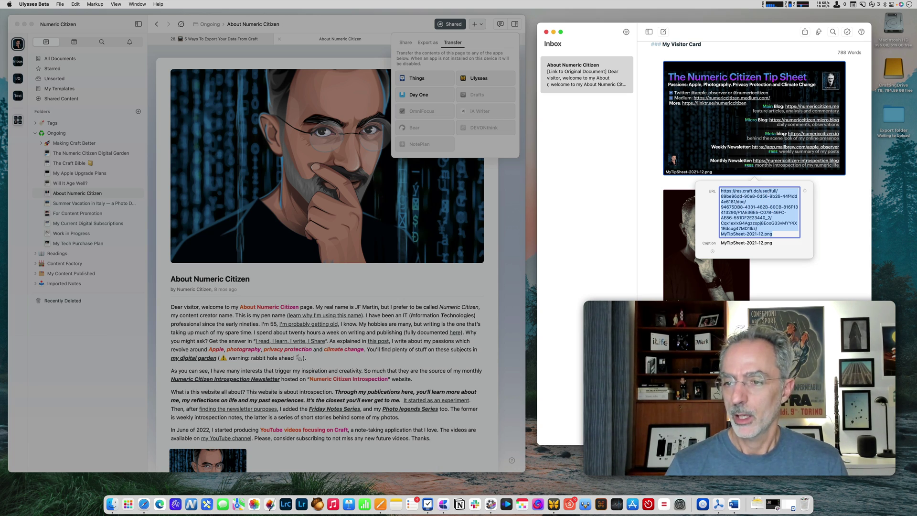
pyautogui.click(708, 133)
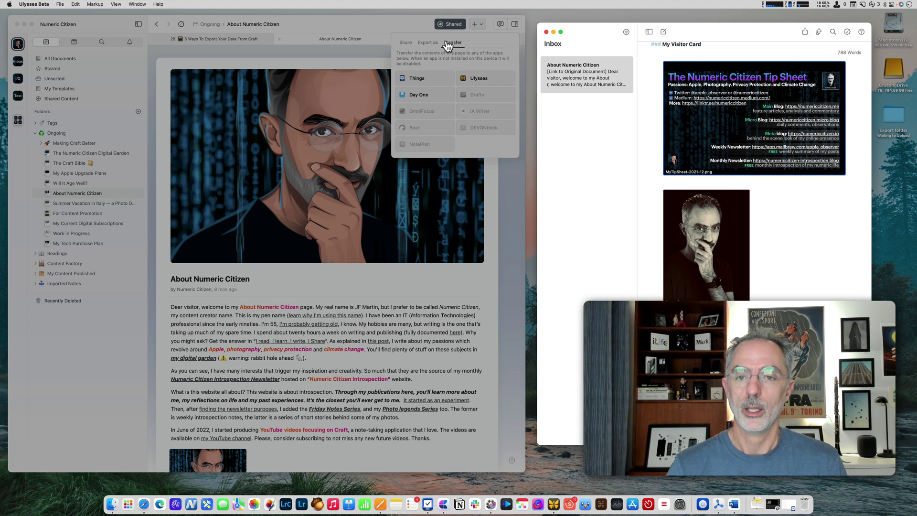
pyautogui.click(370, 281)
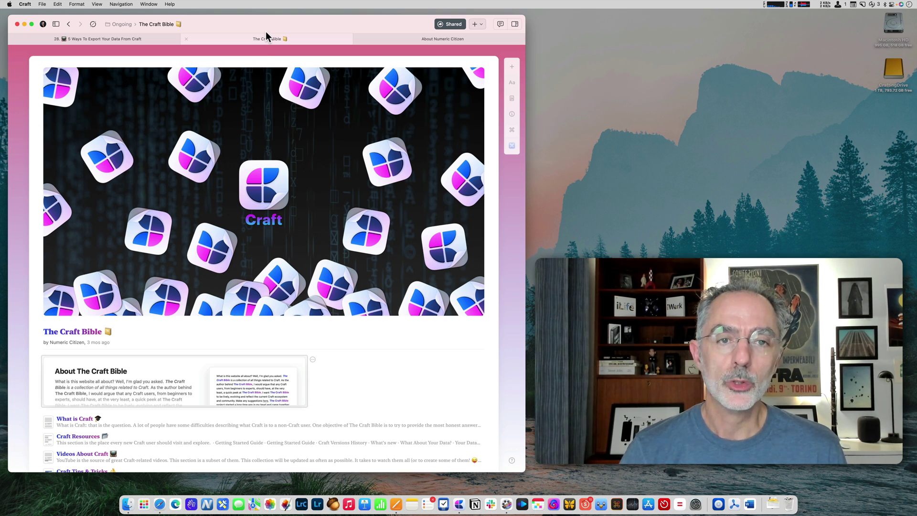
# Step: Open All Documents with the sidebar shown, review the Export Contents formats without exporting, and show the space's Stats
pyautogui.click(56, 24)
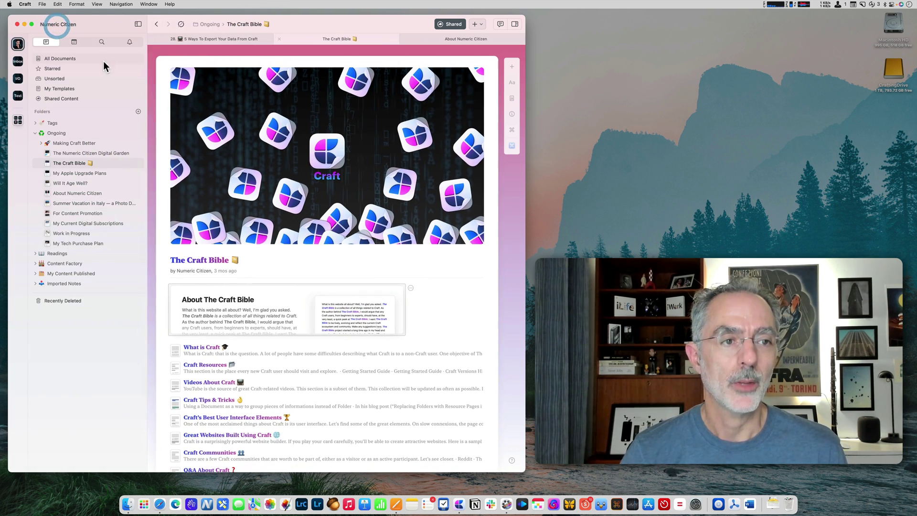
pyautogui.click(57, 58)
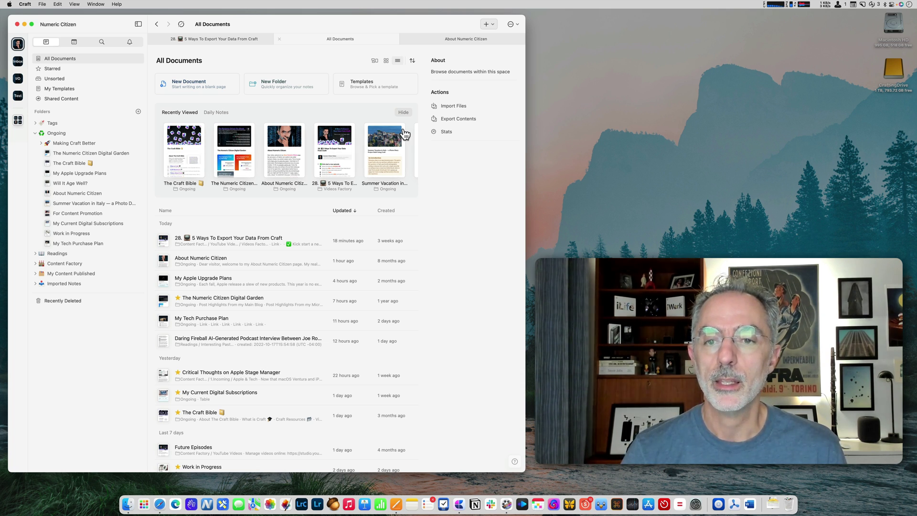
pyautogui.click(470, 120)
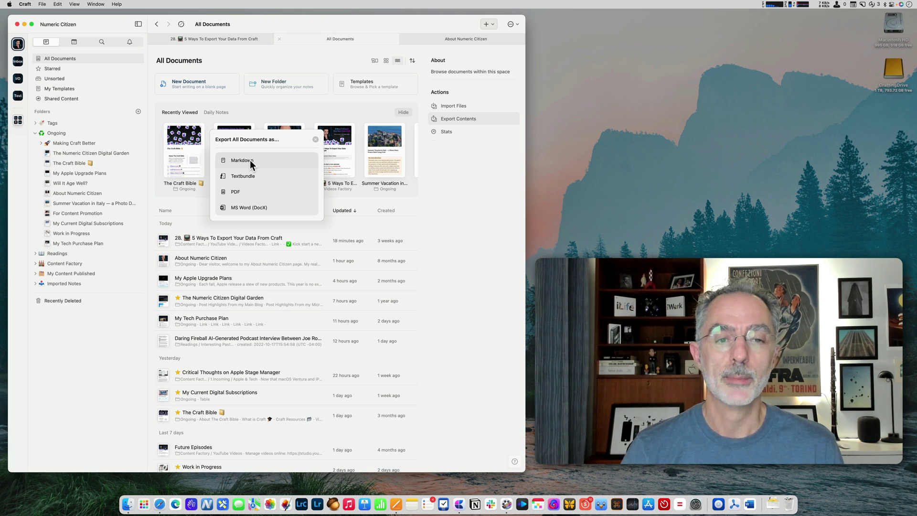
pyautogui.click(316, 141)
pyautogui.click(449, 132)
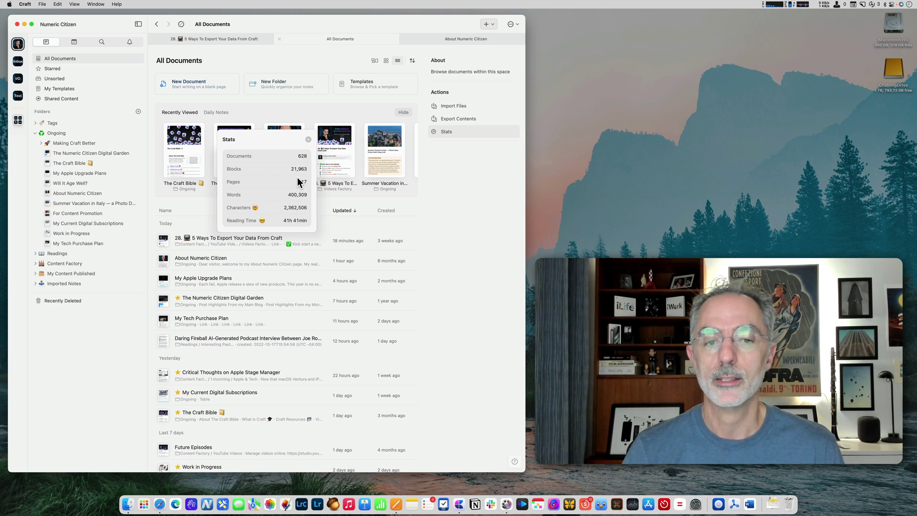
# Step: Close the space's Stats and open The Craft Bible document from the Ongoing folder
pyautogui.click(308, 142)
pyautogui.click(444, 162)
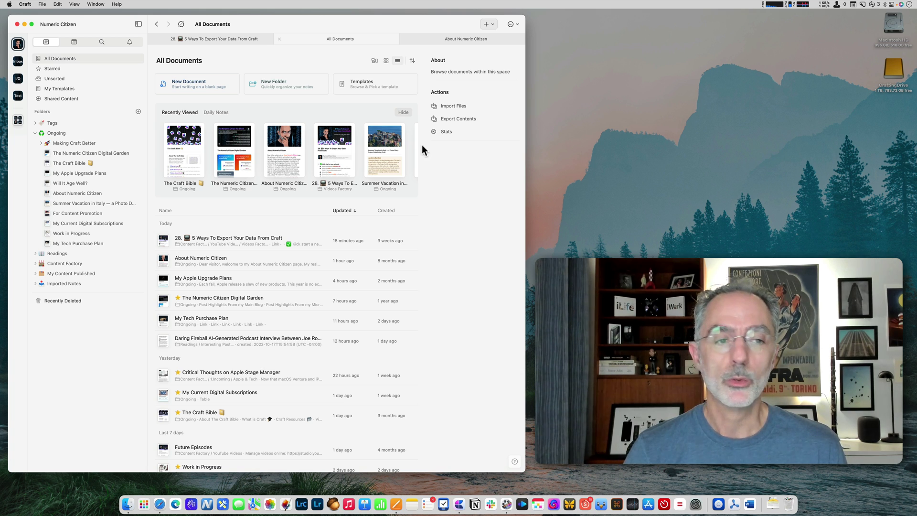
pyautogui.click(68, 164)
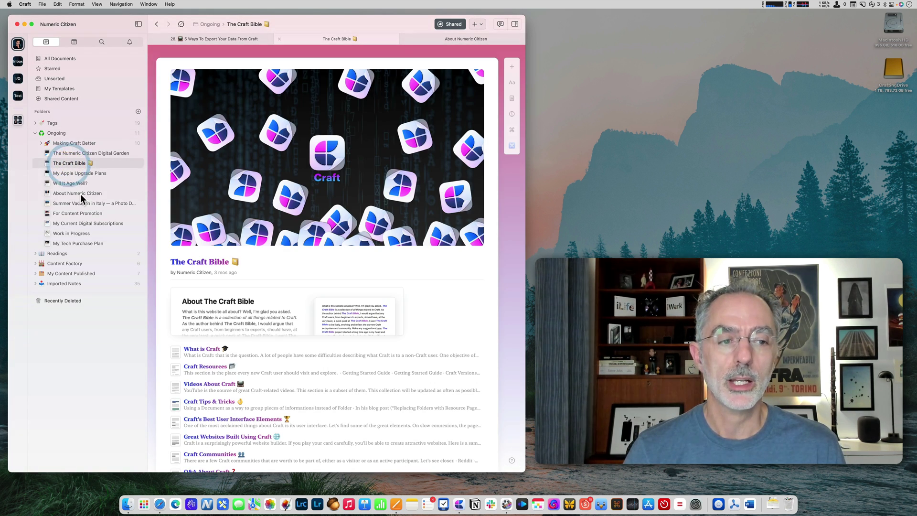
# Step: Open the Summer Vacation in Italy photo diary, look through its introduction and itinerary maps, and return to its cover image
pyautogui.click(81, 204)
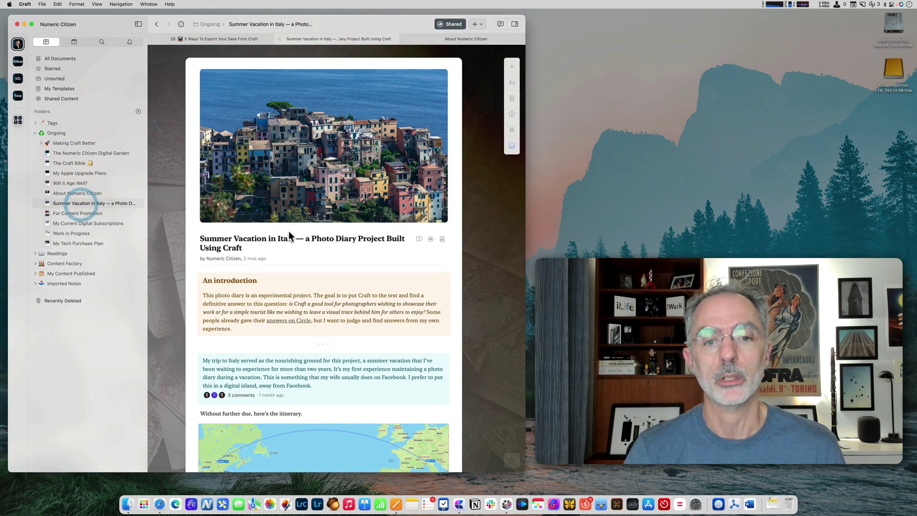
pyautogui.scroll(-8, 291, 232)
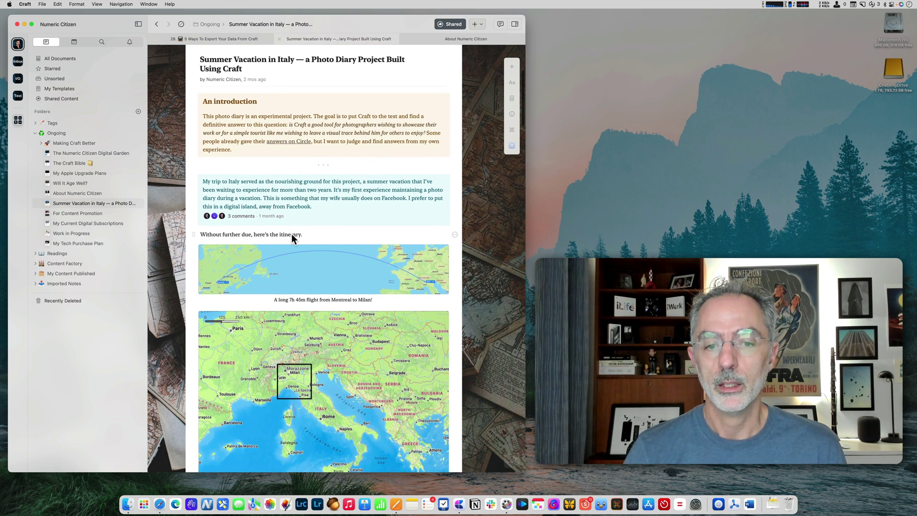
pyautogui.scroll(-2, 292, 238)
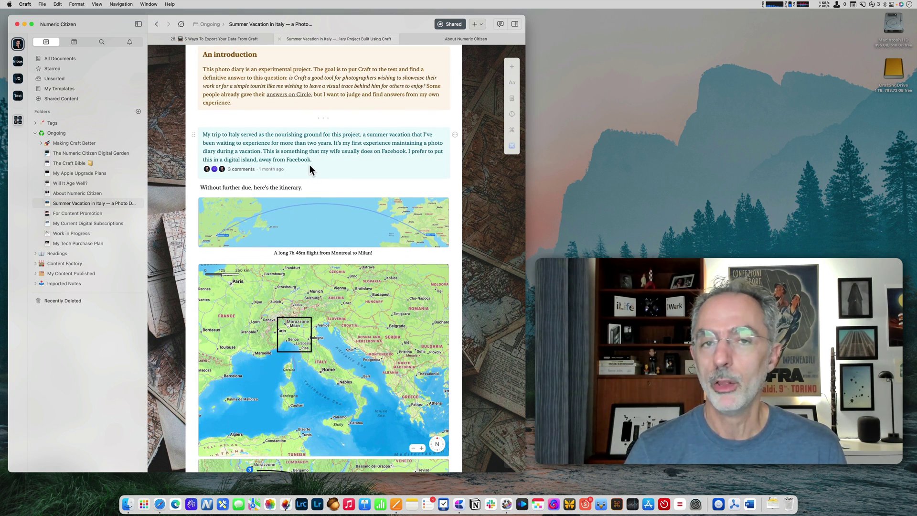
pyautogui.scroll(-2, 315, 196)
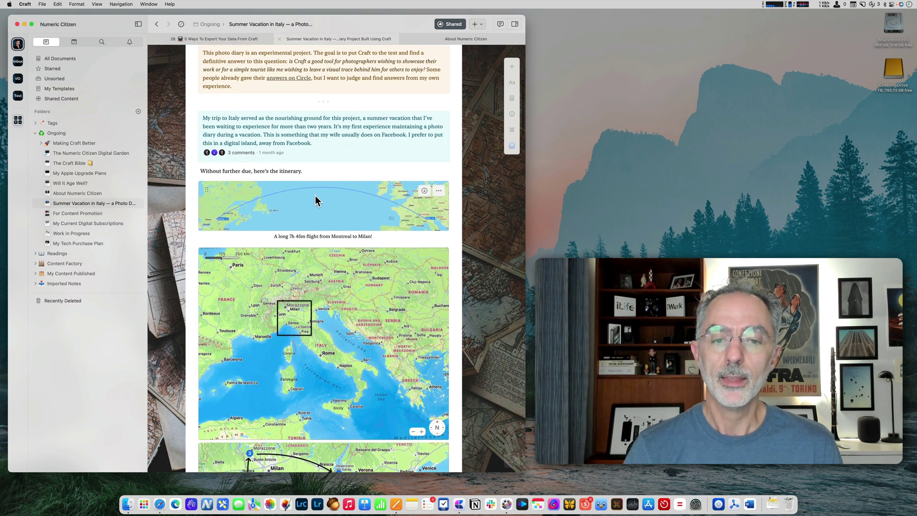
pyautogui.scroll(-4, 316, 196)
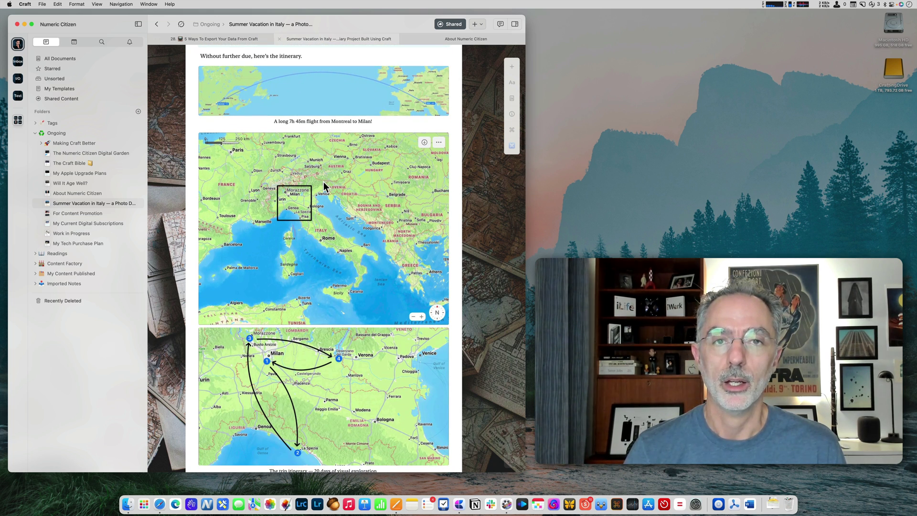
pyautogui.scroll(-1, 323, 186)
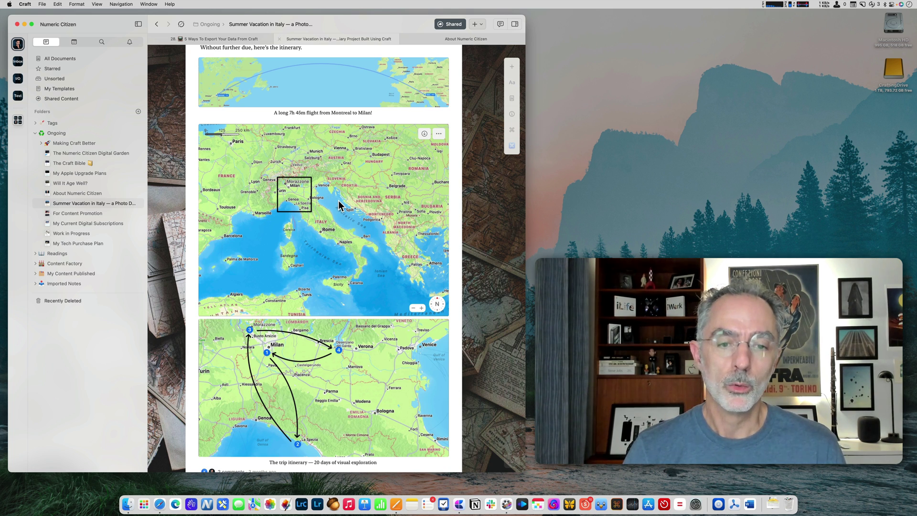
pyautogui.scroll(5, 339, 205)
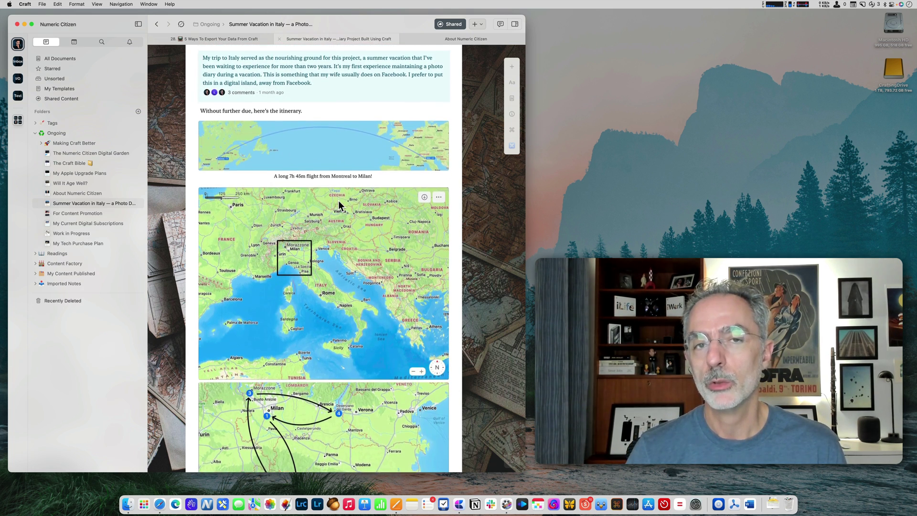
pyautogui.scroll(10, 339, 205)
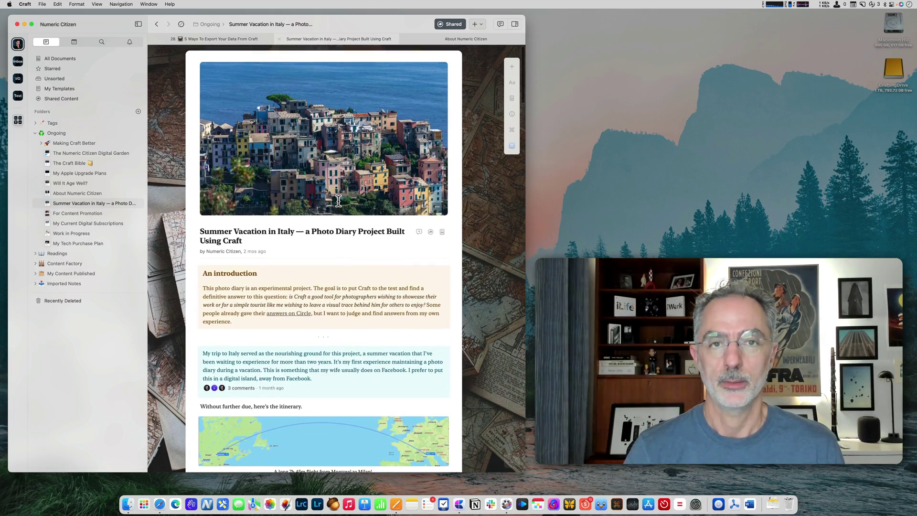